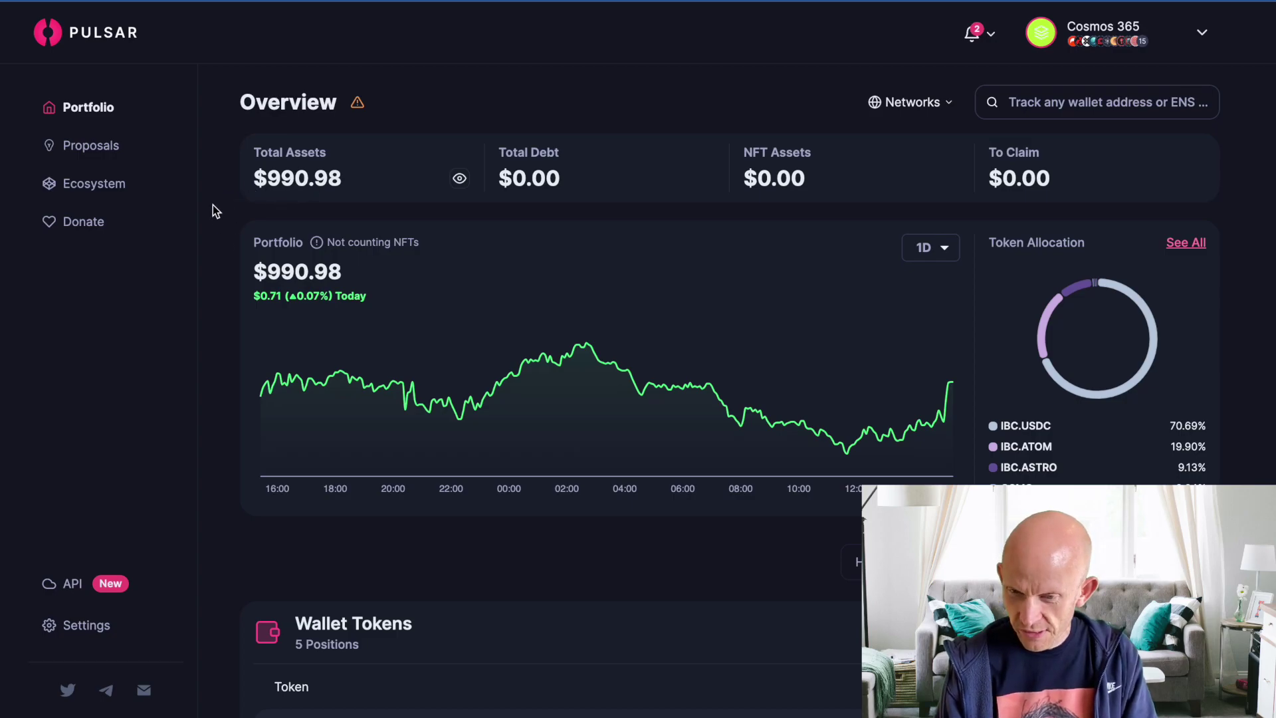
Step: Scroll the Pulsar portfolio overview down to the Wallet Tokens list
scroll(210, 267, "down", 5)
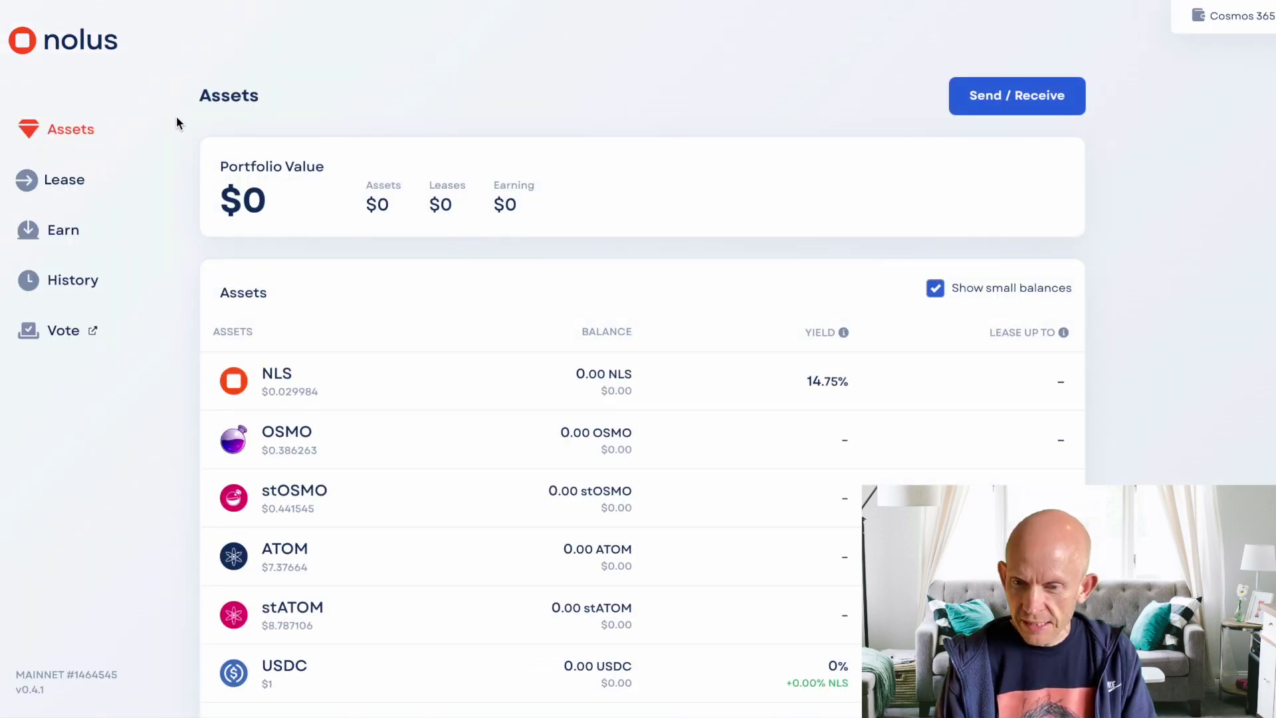
scroll(176, 119, "down", 2)
scroll(177, 118, "down", 4)
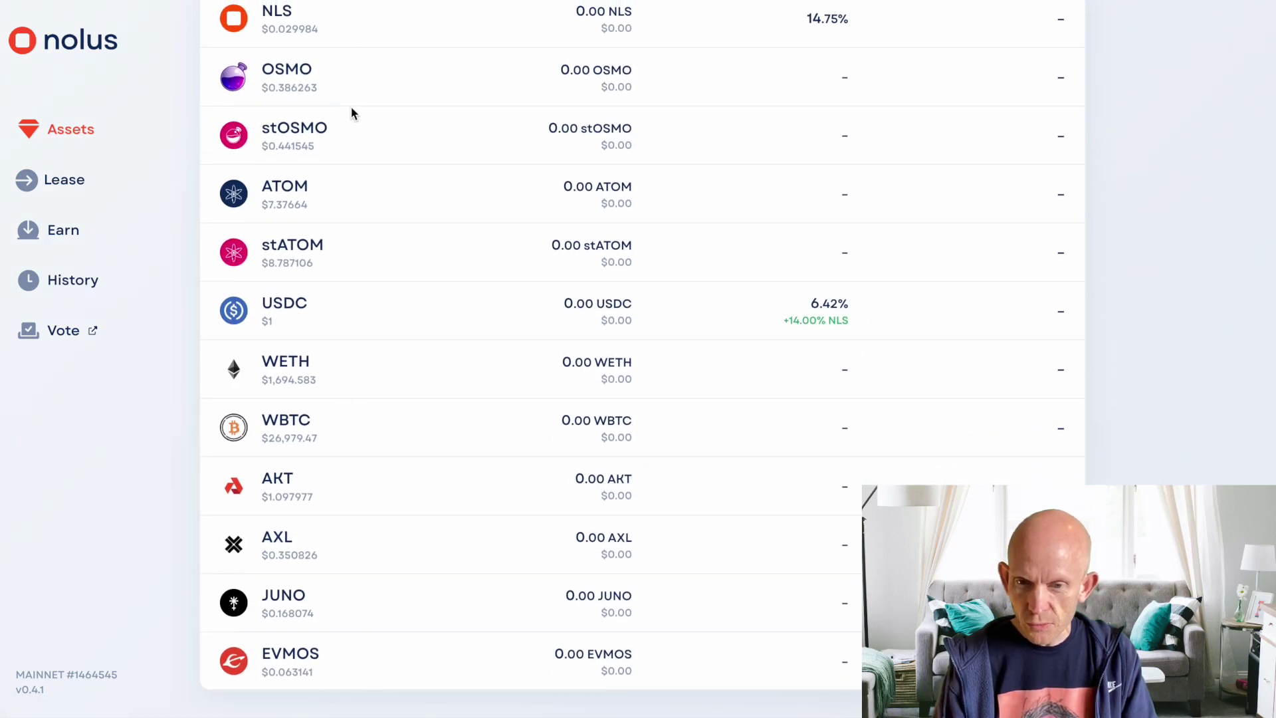
scroll(364, 192, "up", 5)
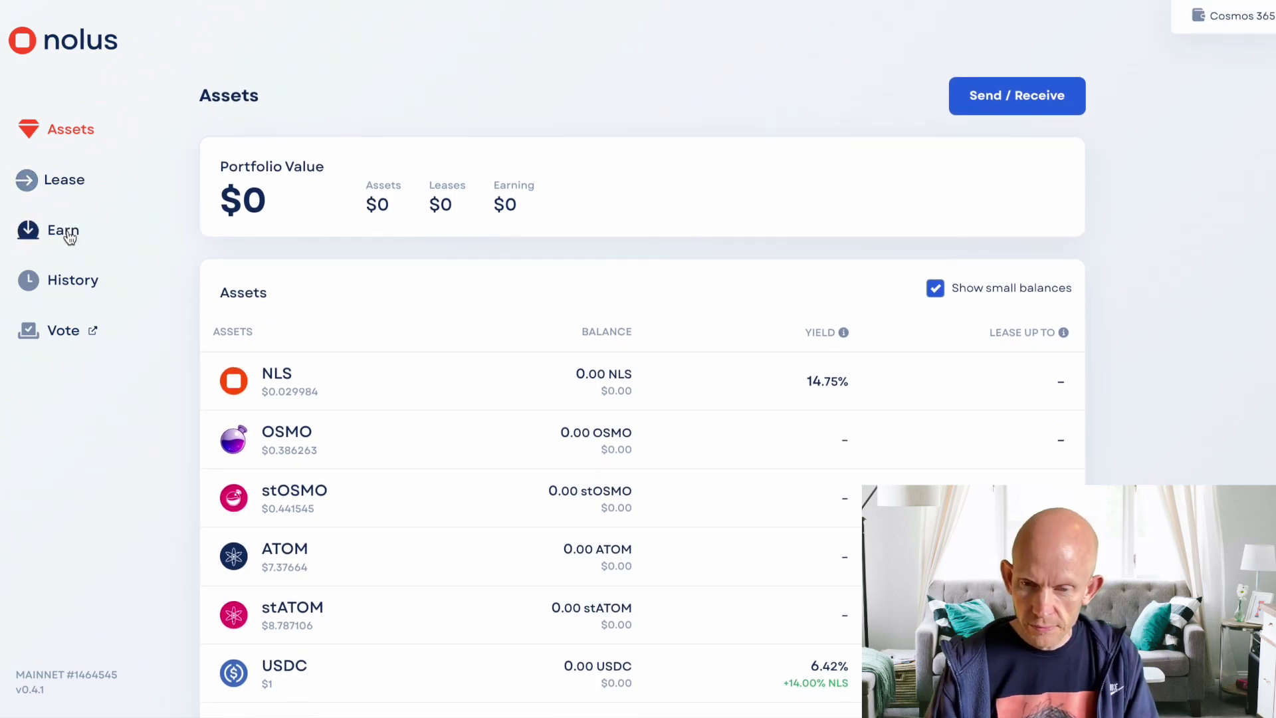
left_click(68, 234)
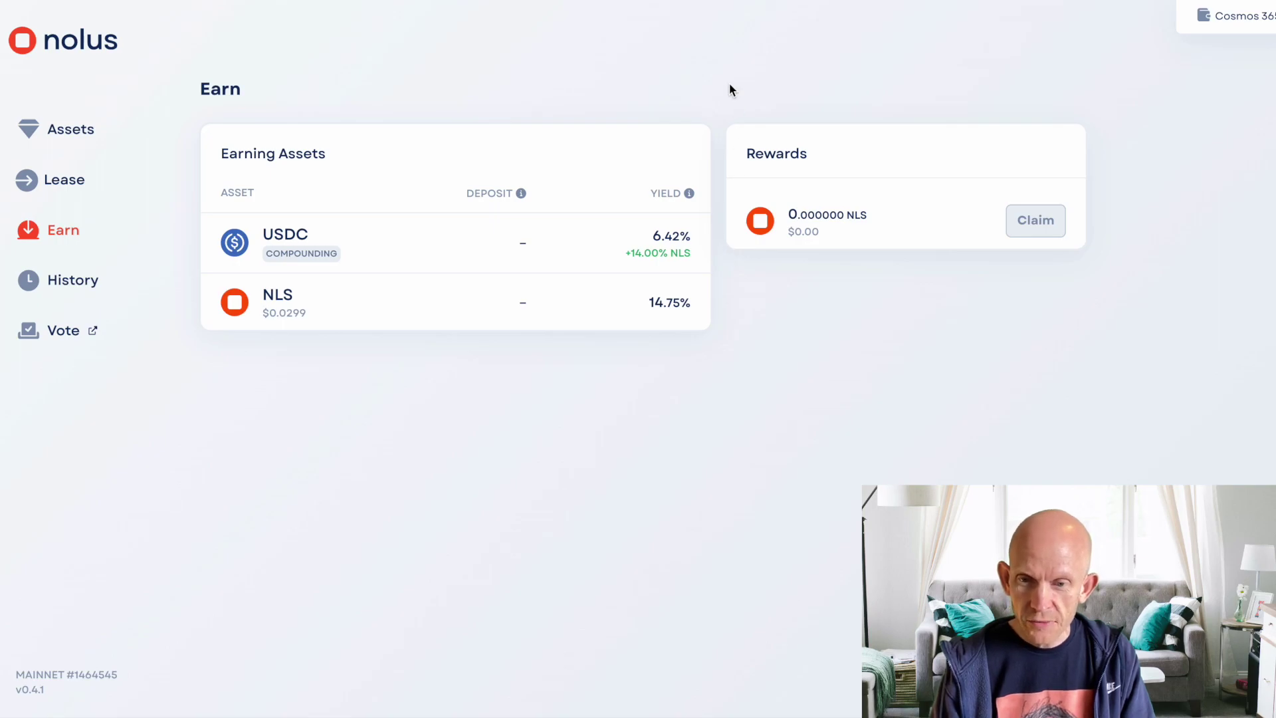
left_click(66, 180)
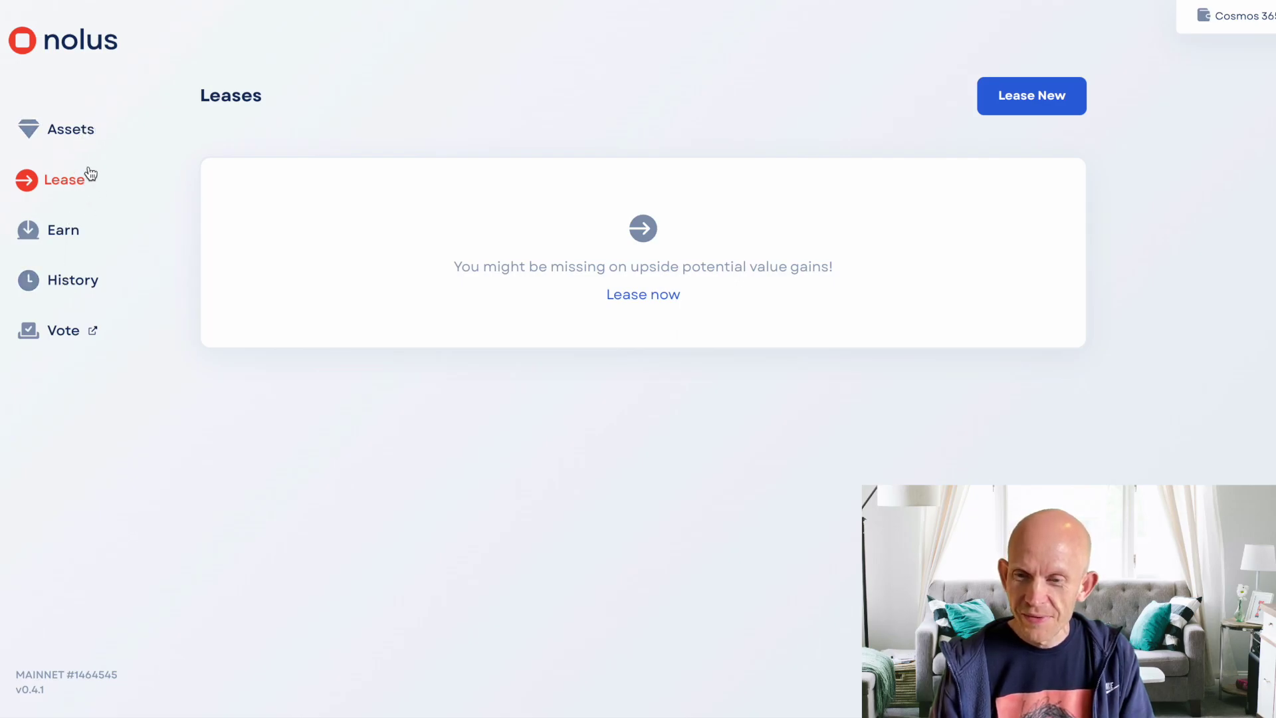
left_click(85, 128)
scroll(388, 408, "down", 5)
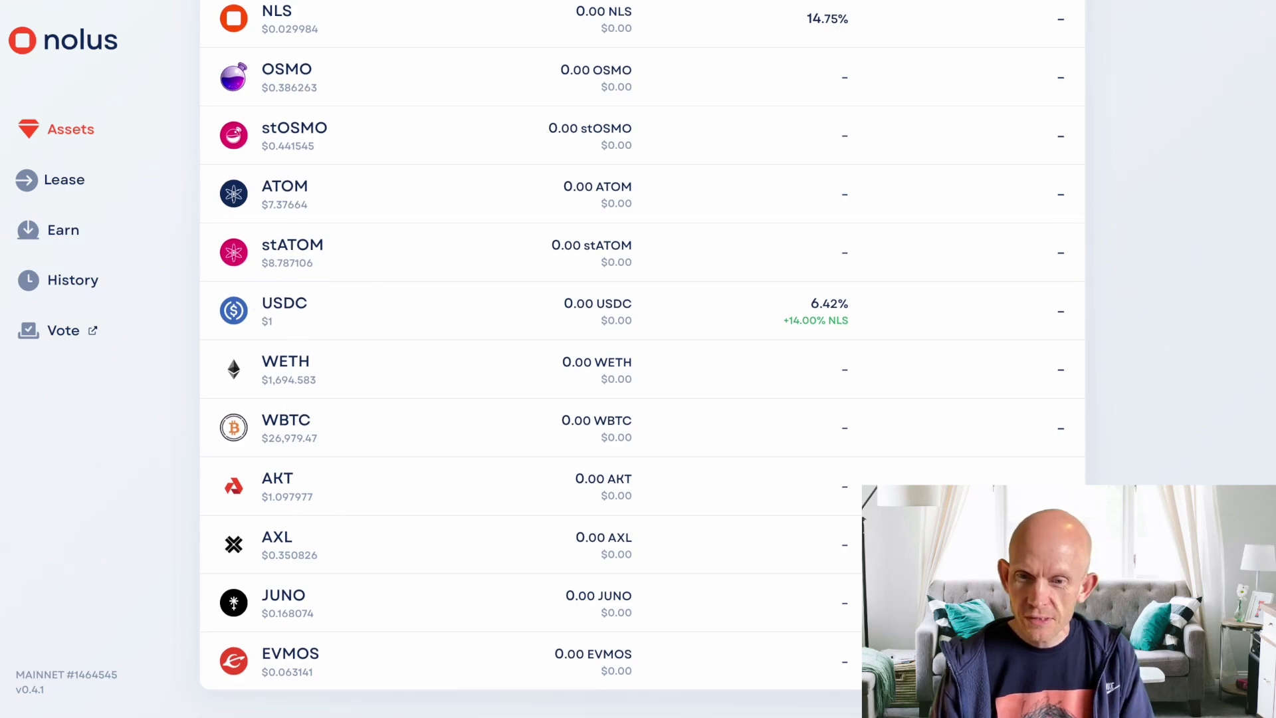
scroll(294, 143, "up", 5)
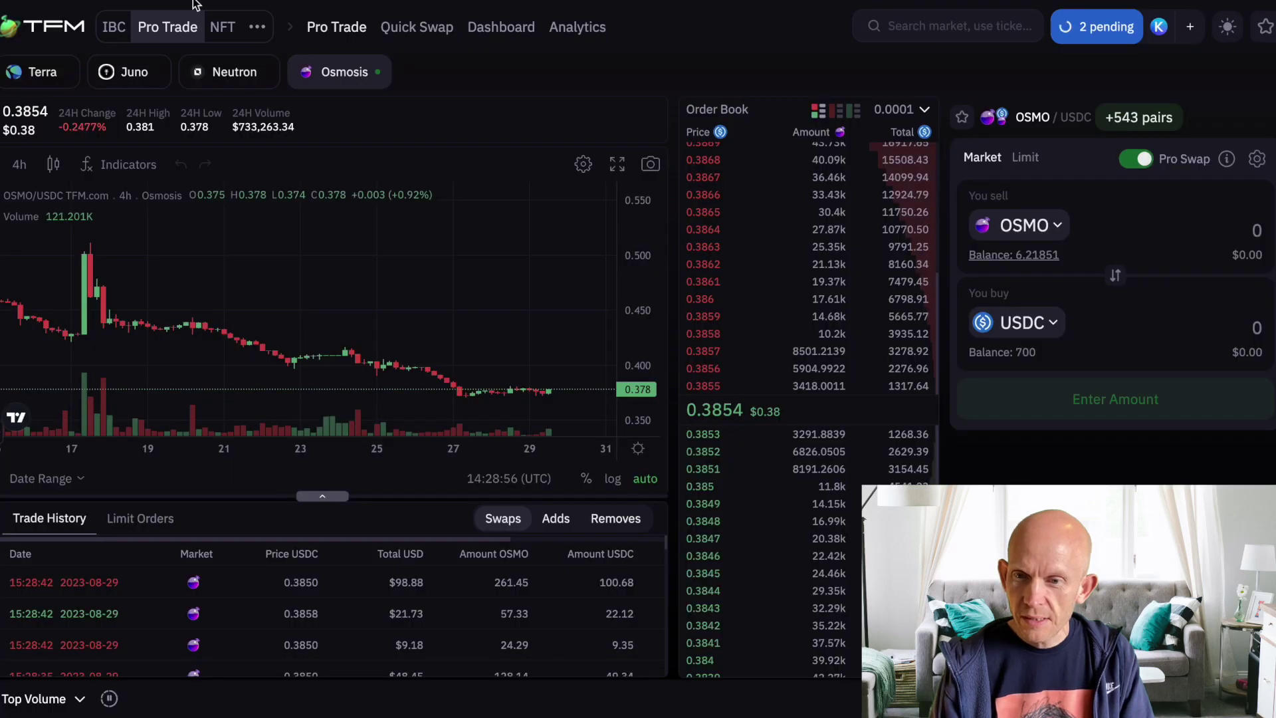
mouse_move(113, 26)
left_click(142, 62)
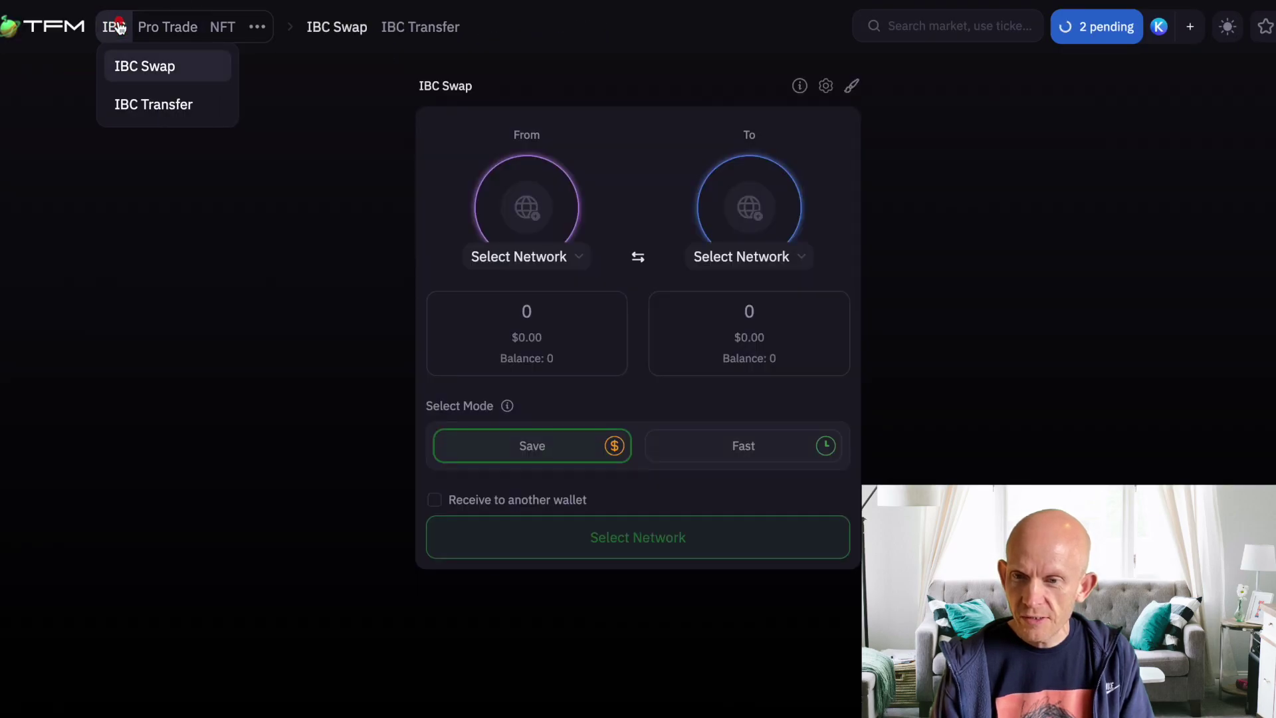
Step: Switch TFM from IBC Swap to the IBC Transfer page
left_click(418, 26)
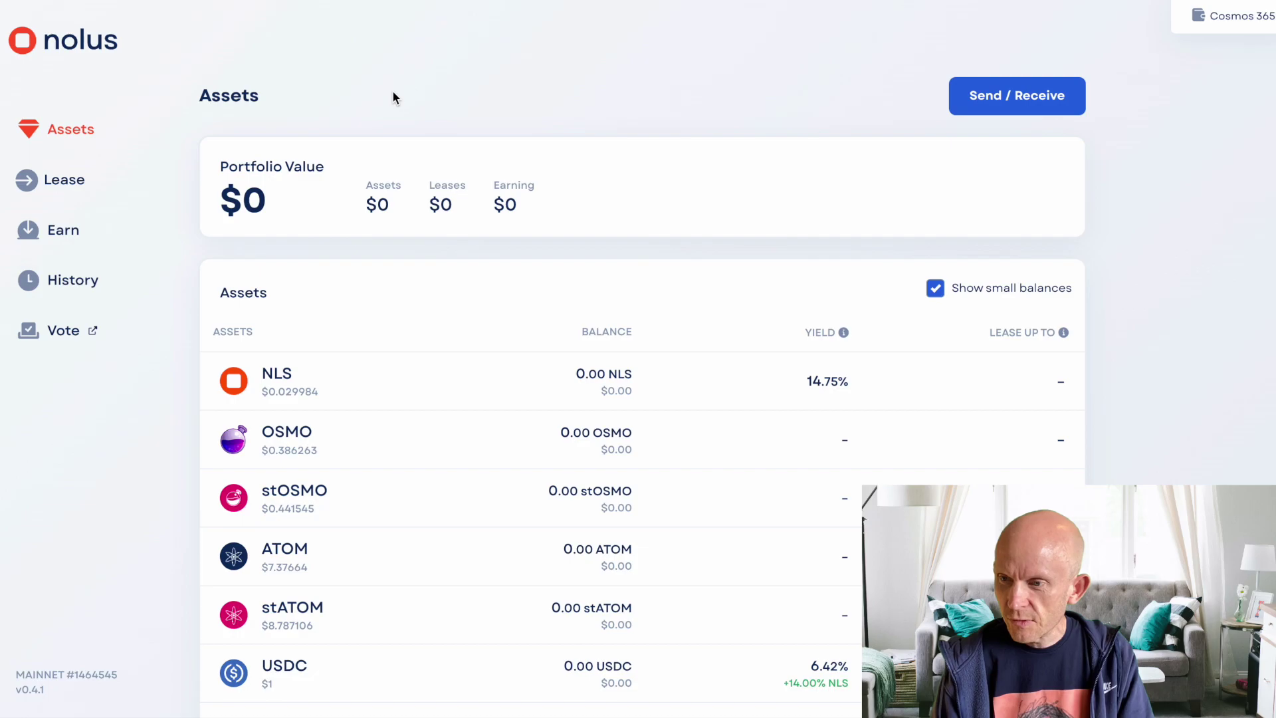
Step: Request 100 USDC from the Osmosis network through Send / Receive and open its review
left_click(1012, 95)
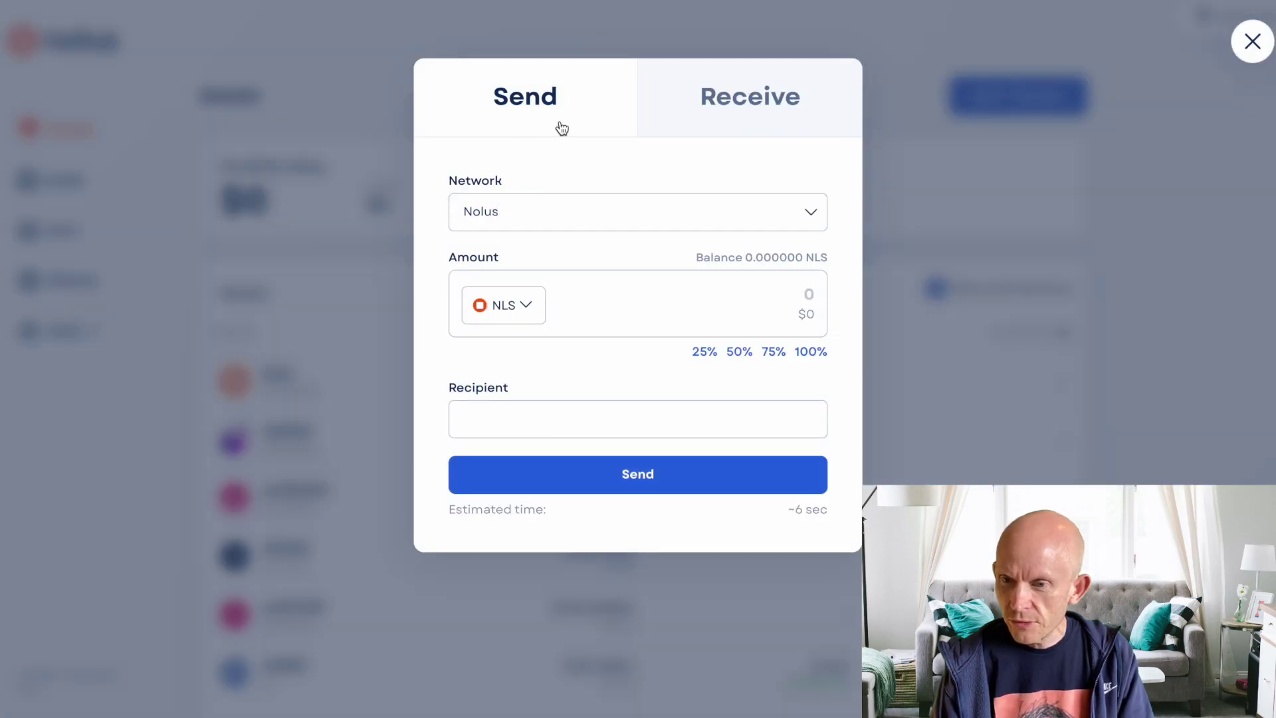
left_click(745, 97)
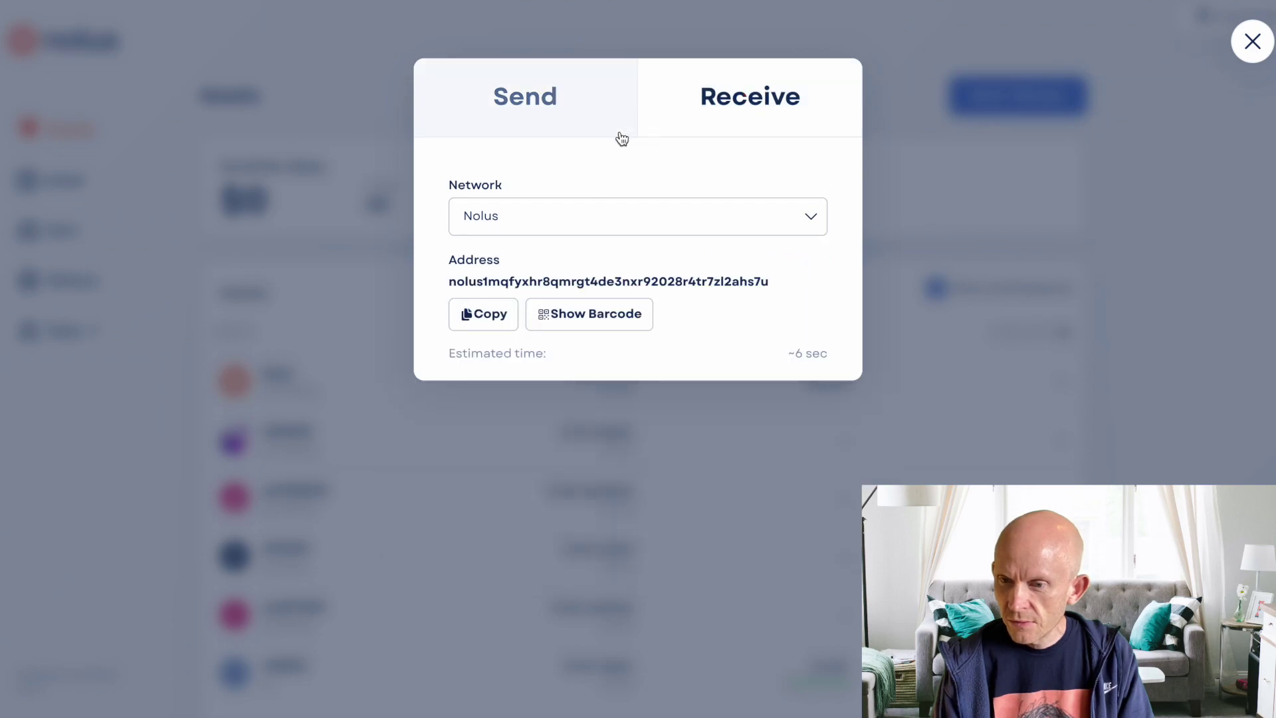
left_click(810, 214)
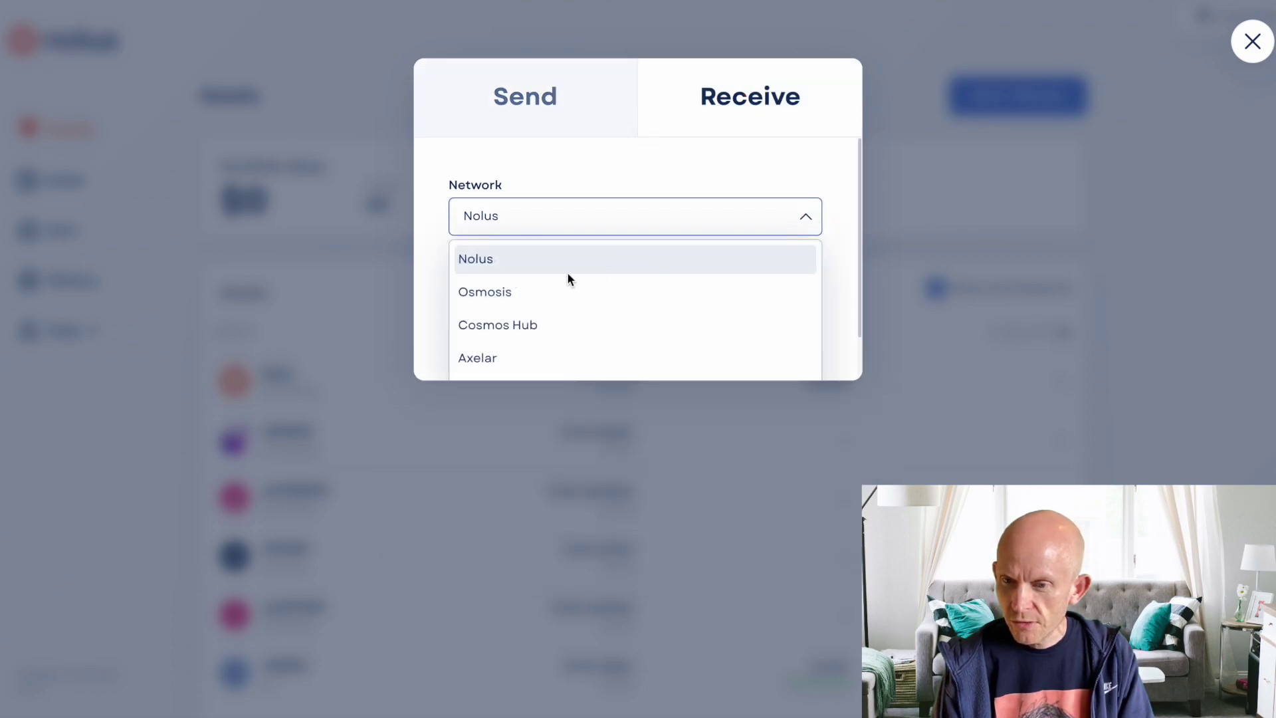
left_click(485, 293)
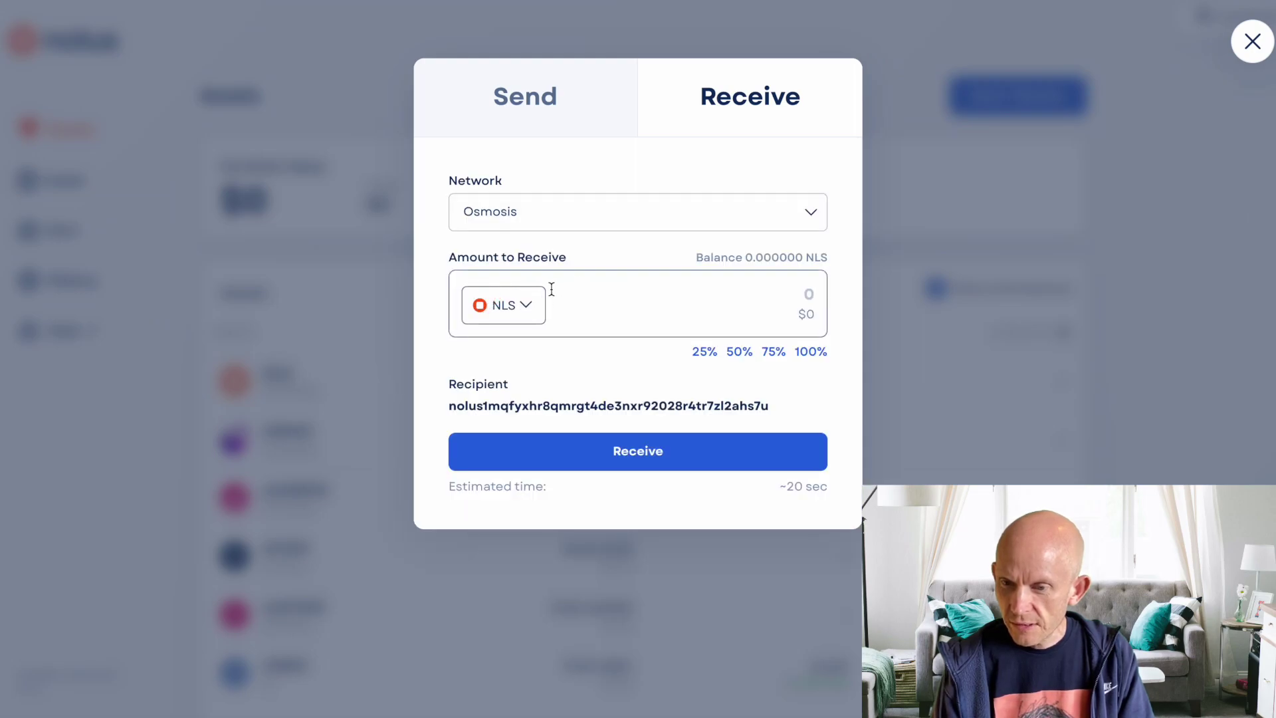
left_click(526, 305)
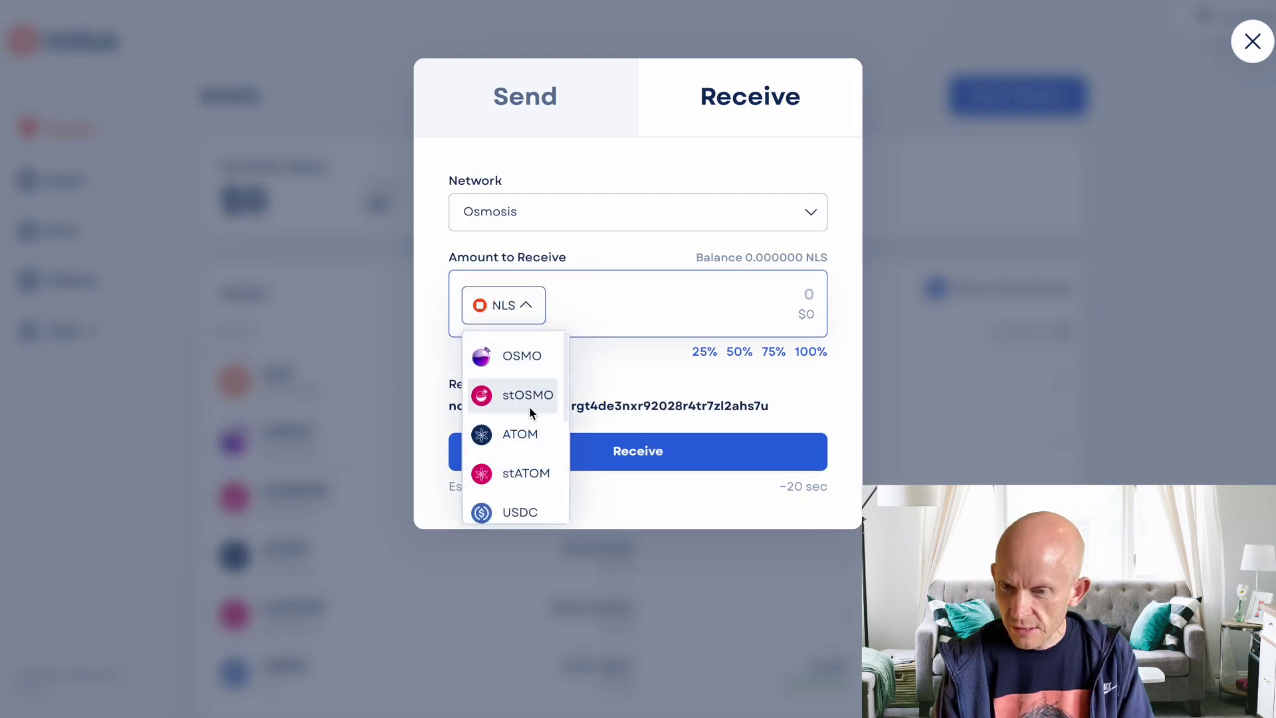
left_click(525, 511)
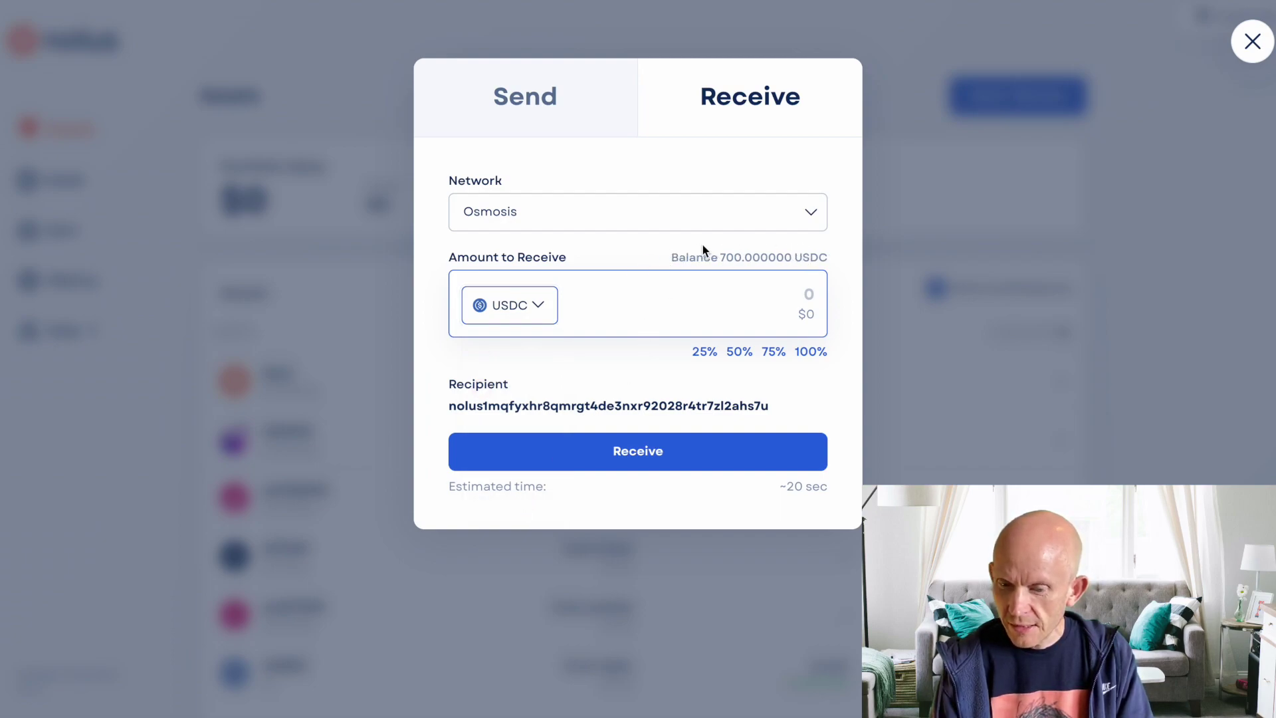
left_click(770, 295)
type("100")
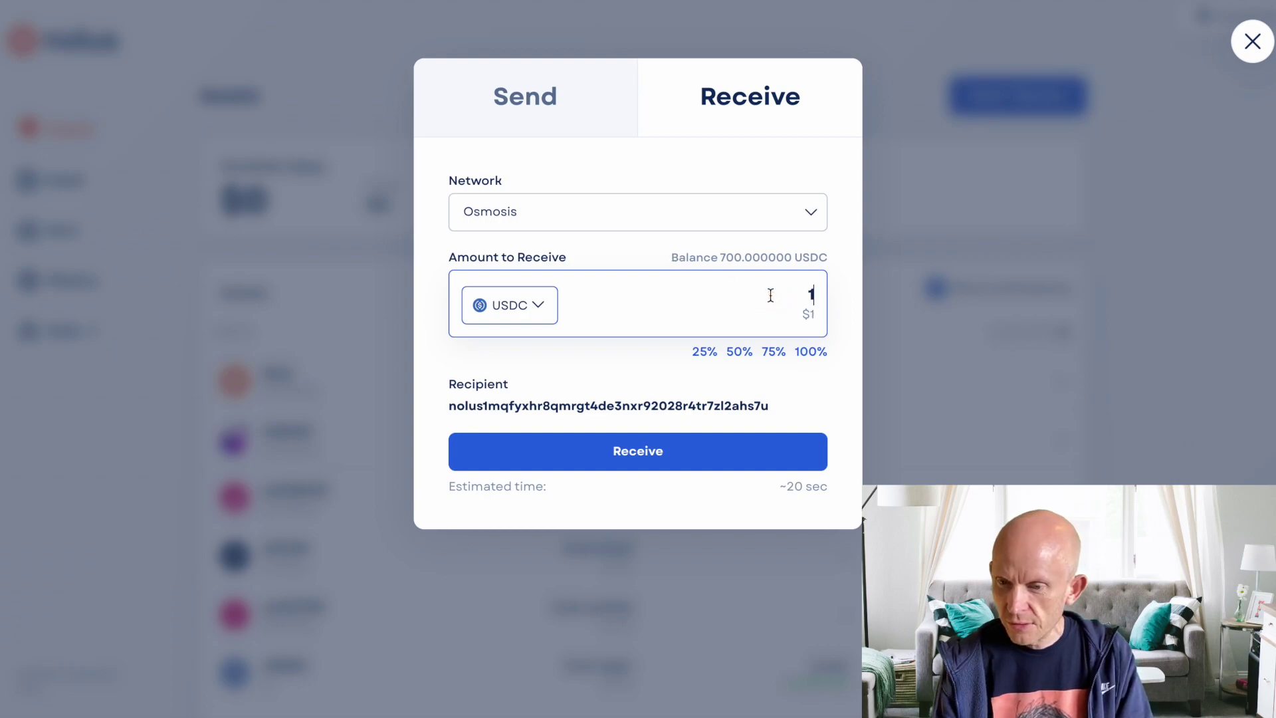
left_click(668, 456)
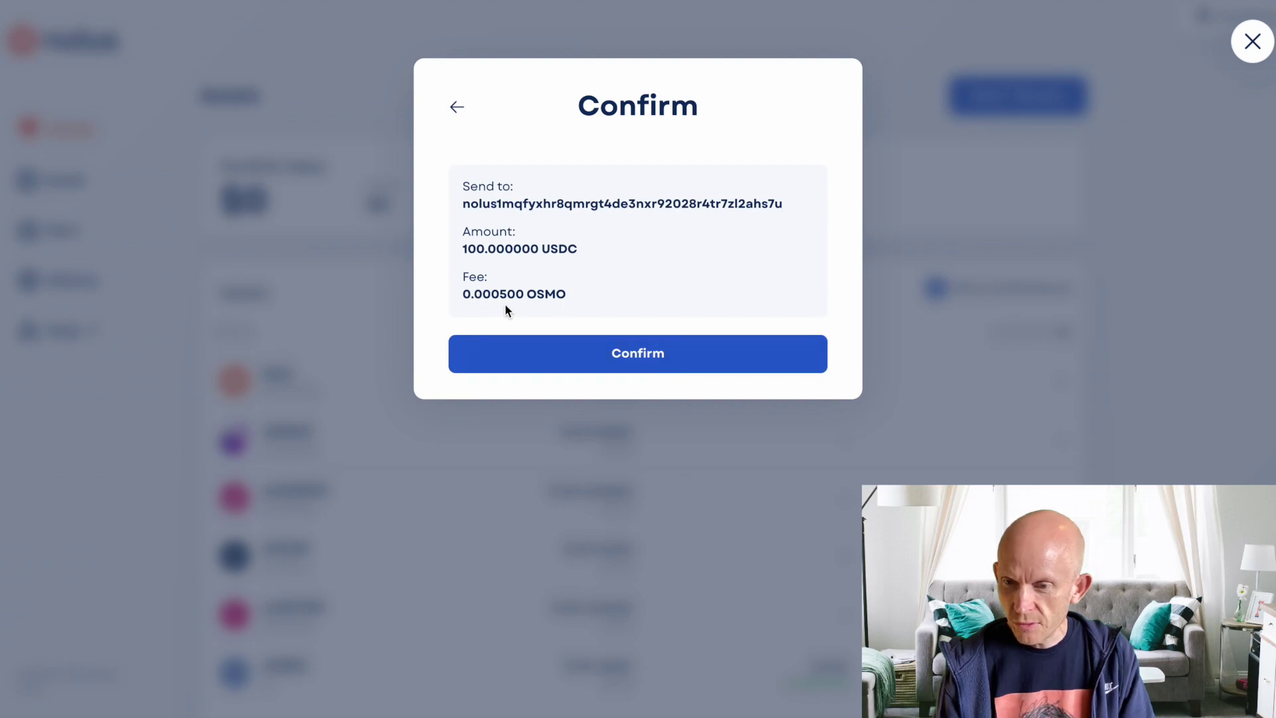
Step: Confirm the 100 USDC receive, dismiss the success summary, and go to Earn
left_click(662, 342)
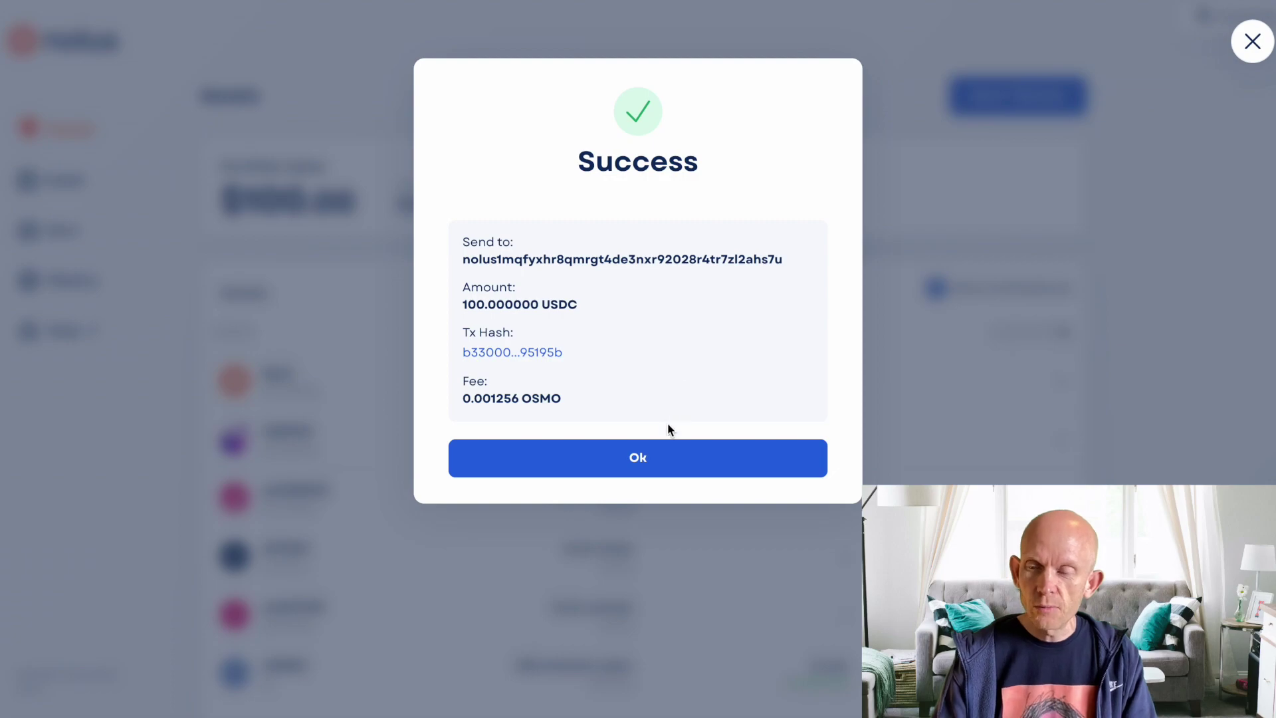
left_click(669, 459)
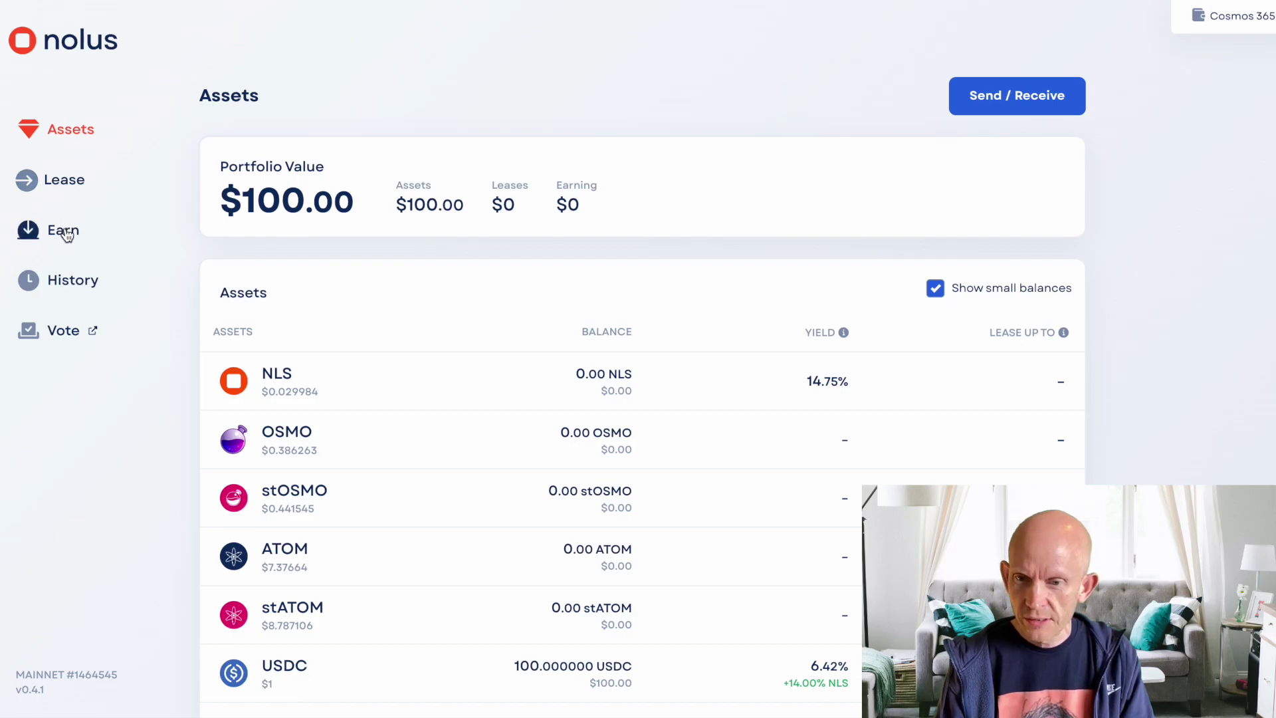
left_click(64, 229)
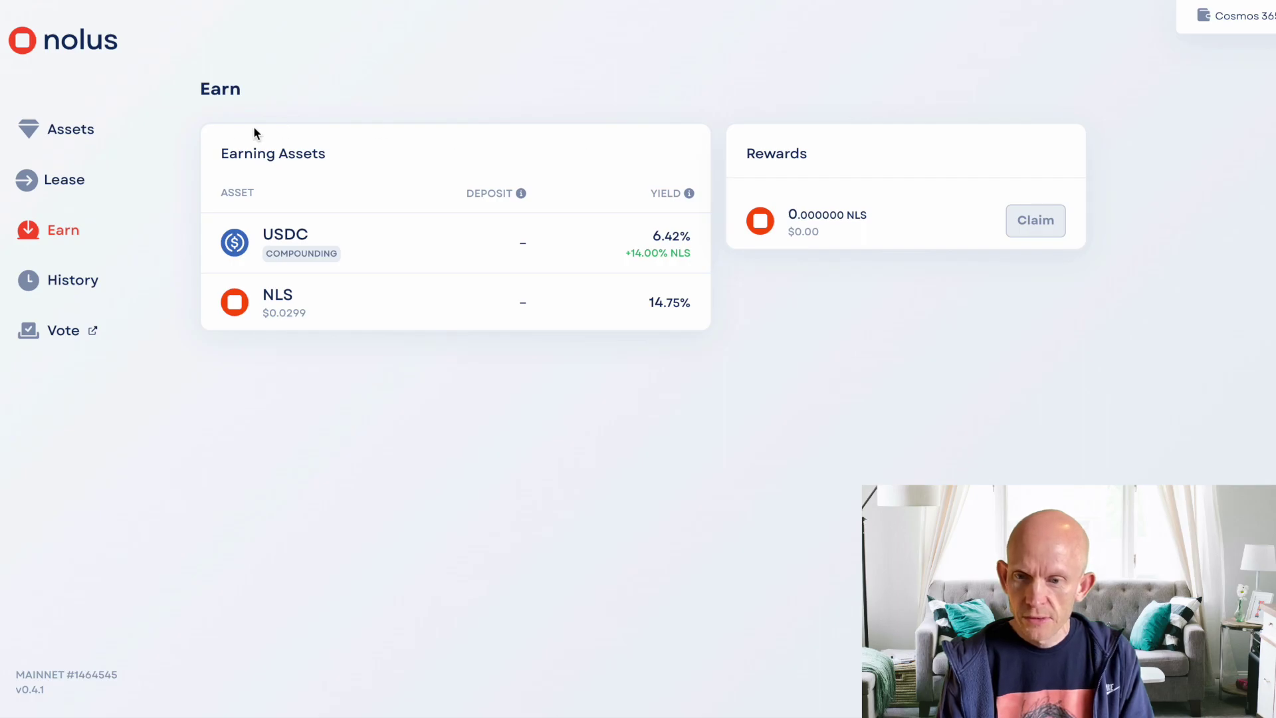
Step: Check the asset balances, then return to the Earn overview
left_click(80, 128)
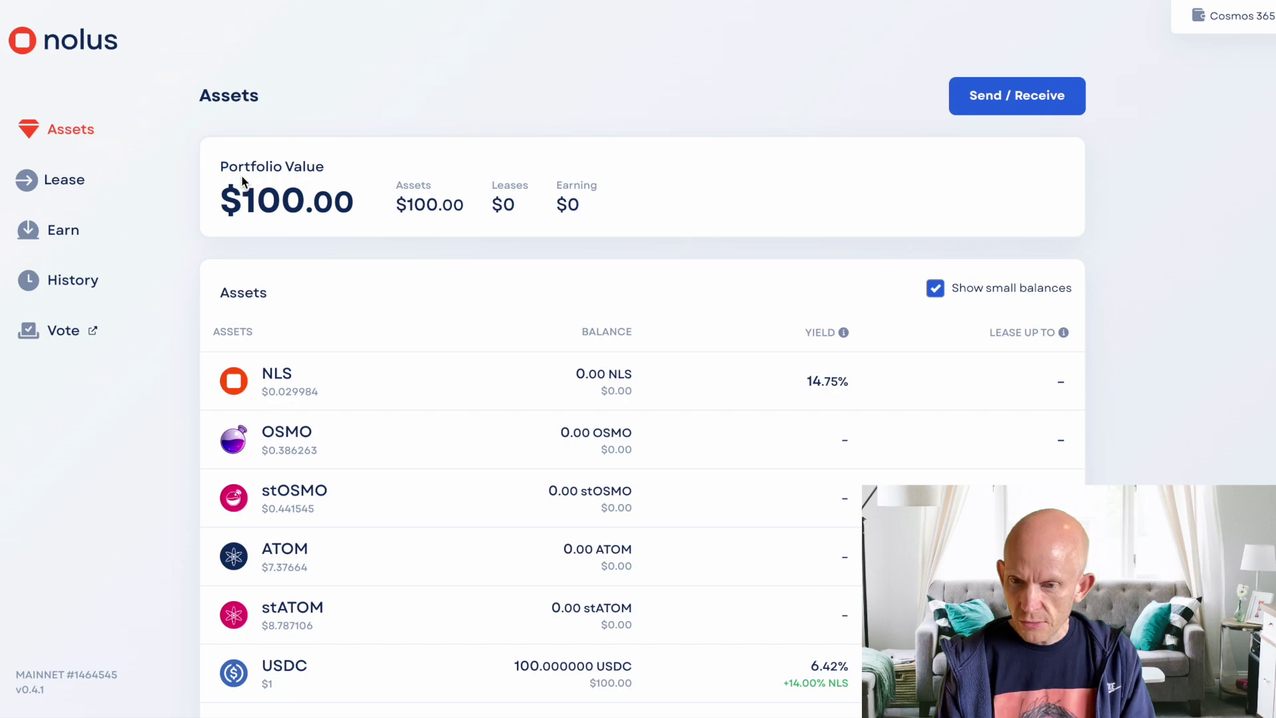
scroll(392, 174, "down", 4)
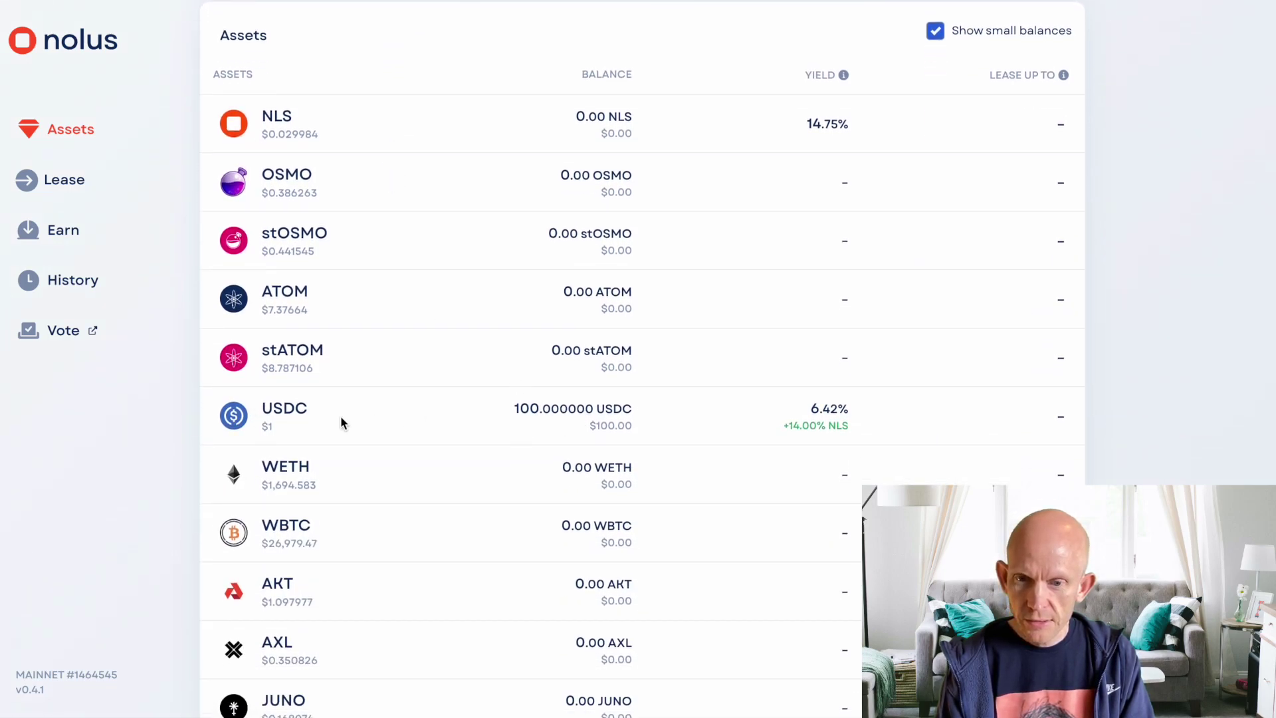
left_click(62, 230)
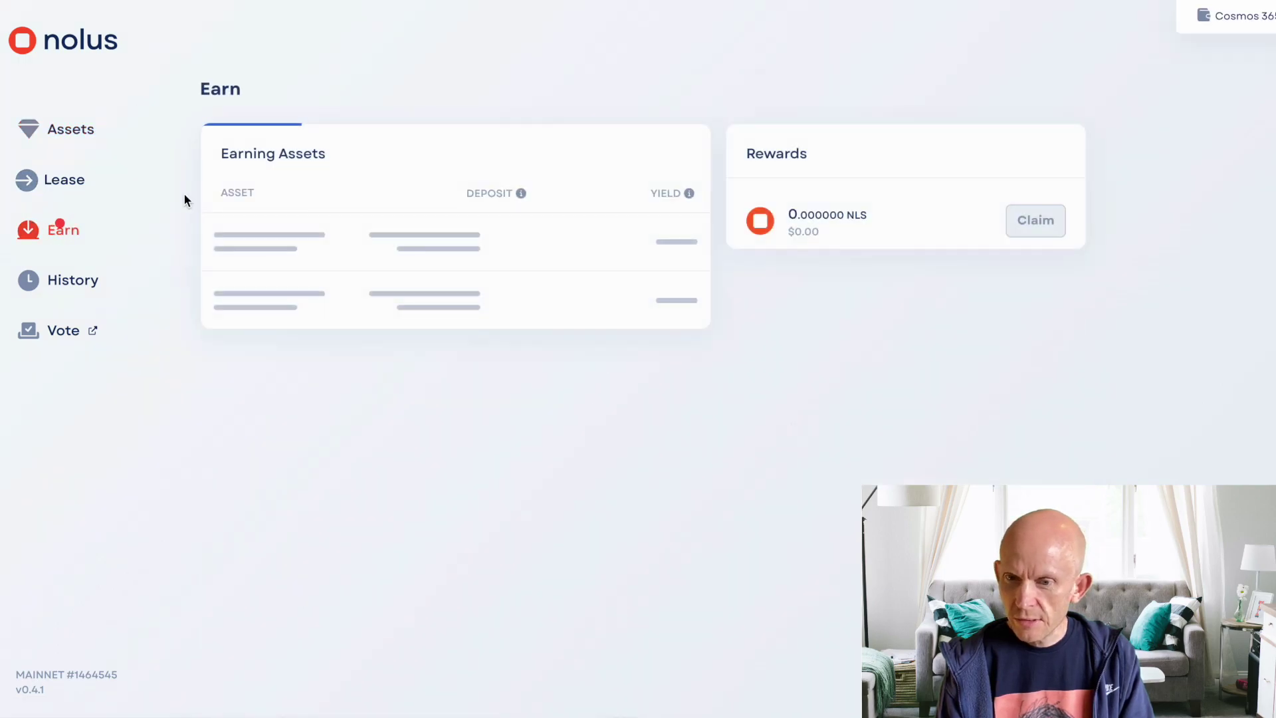
Step: Fill in a 100% USDC supply, review it, then close the confirmation dialog
mouse_move(413, 232)
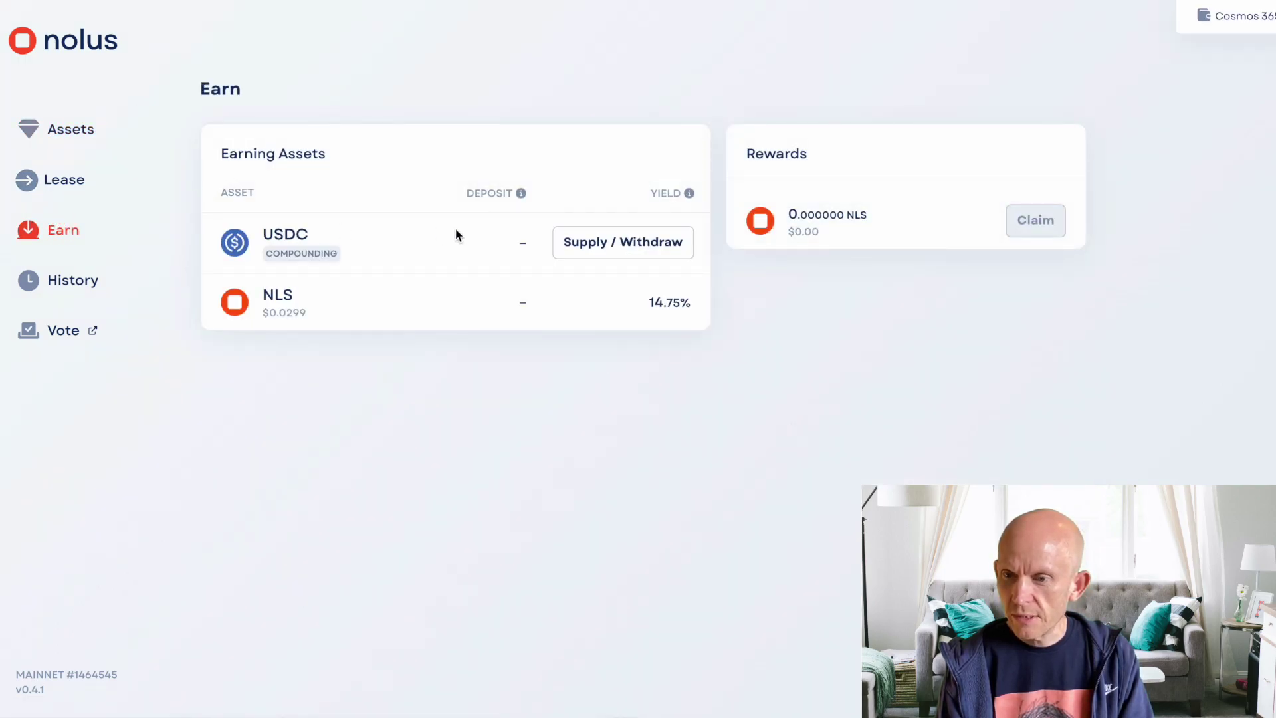
left_click(623, 243)
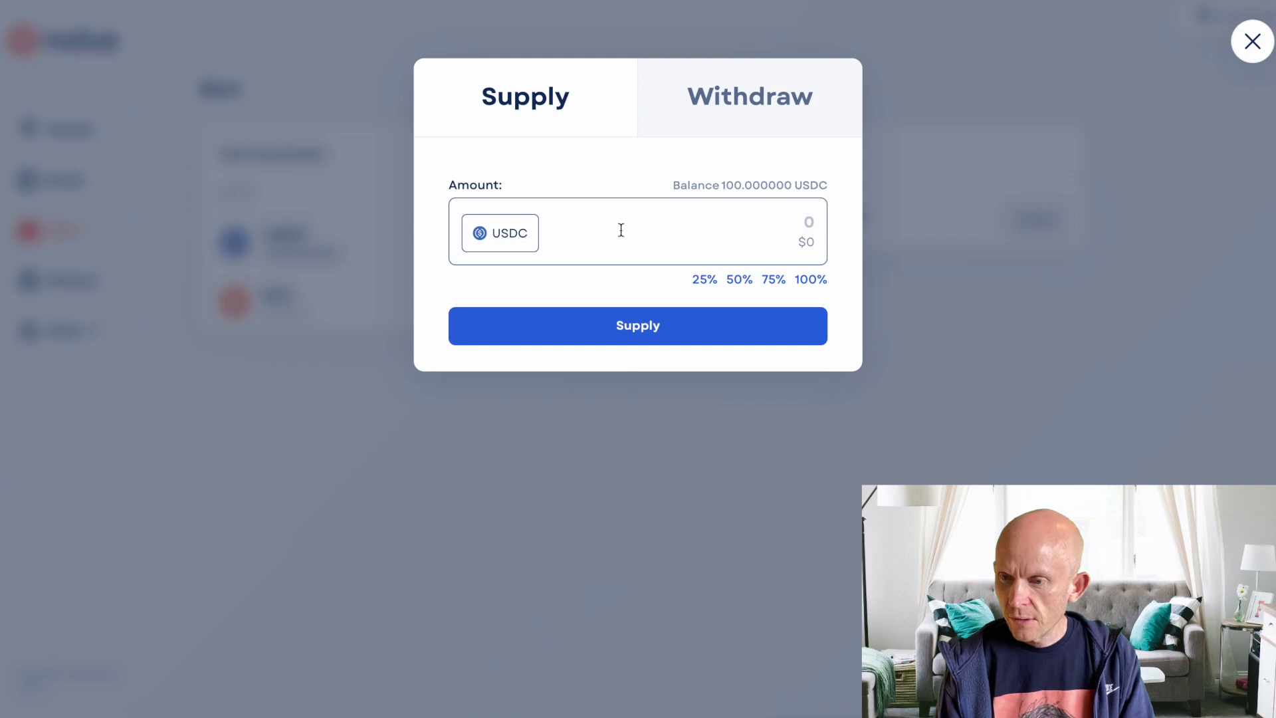
left_click(809, 280)
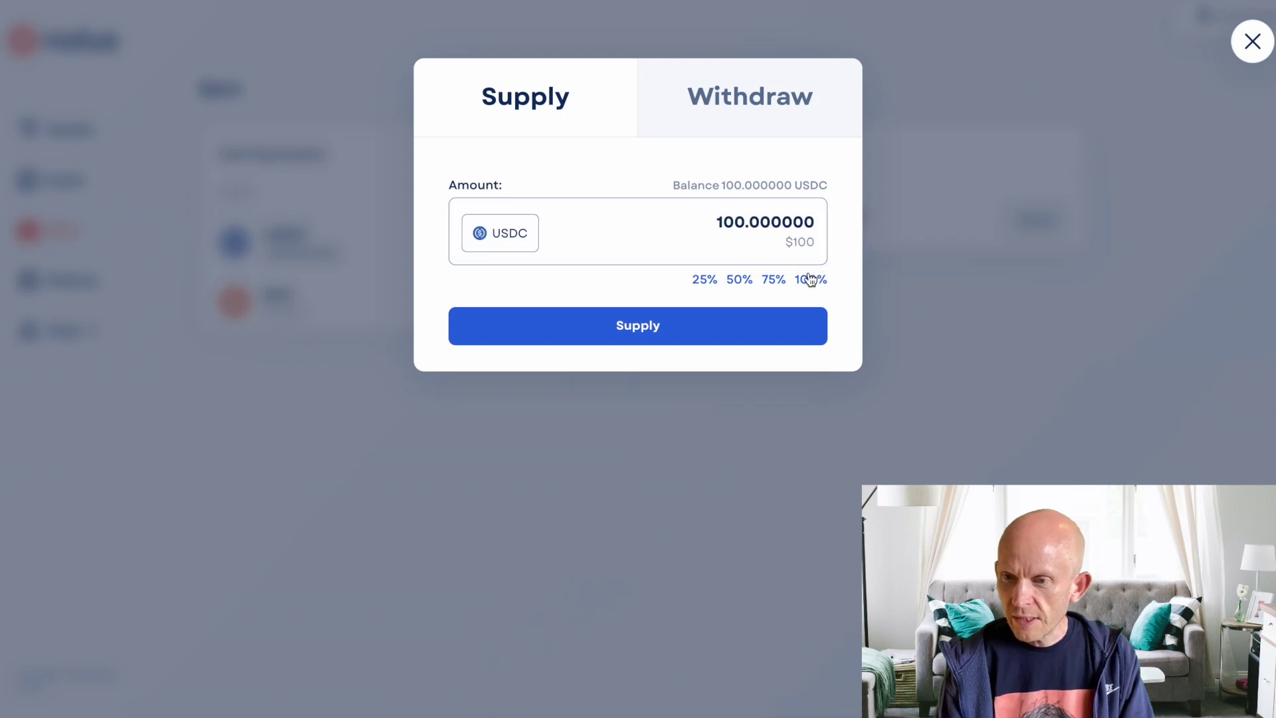
left_click(664, 324)
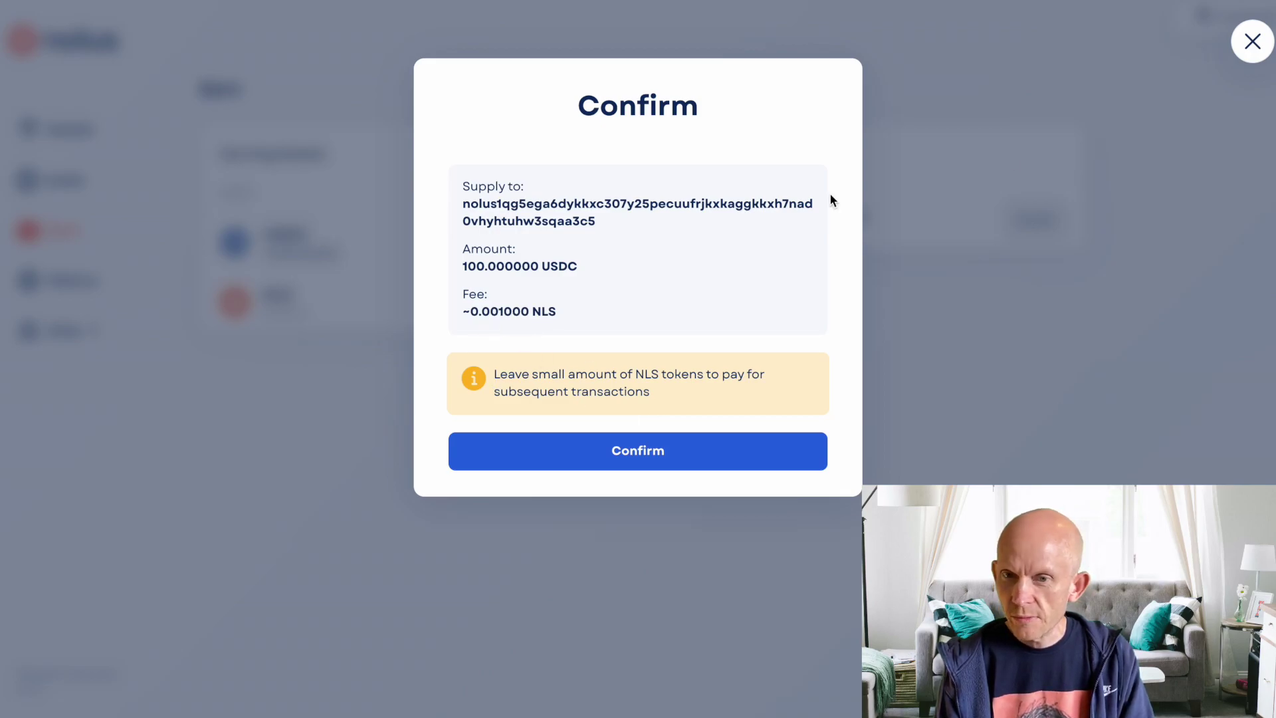
left_click(1252, 42)
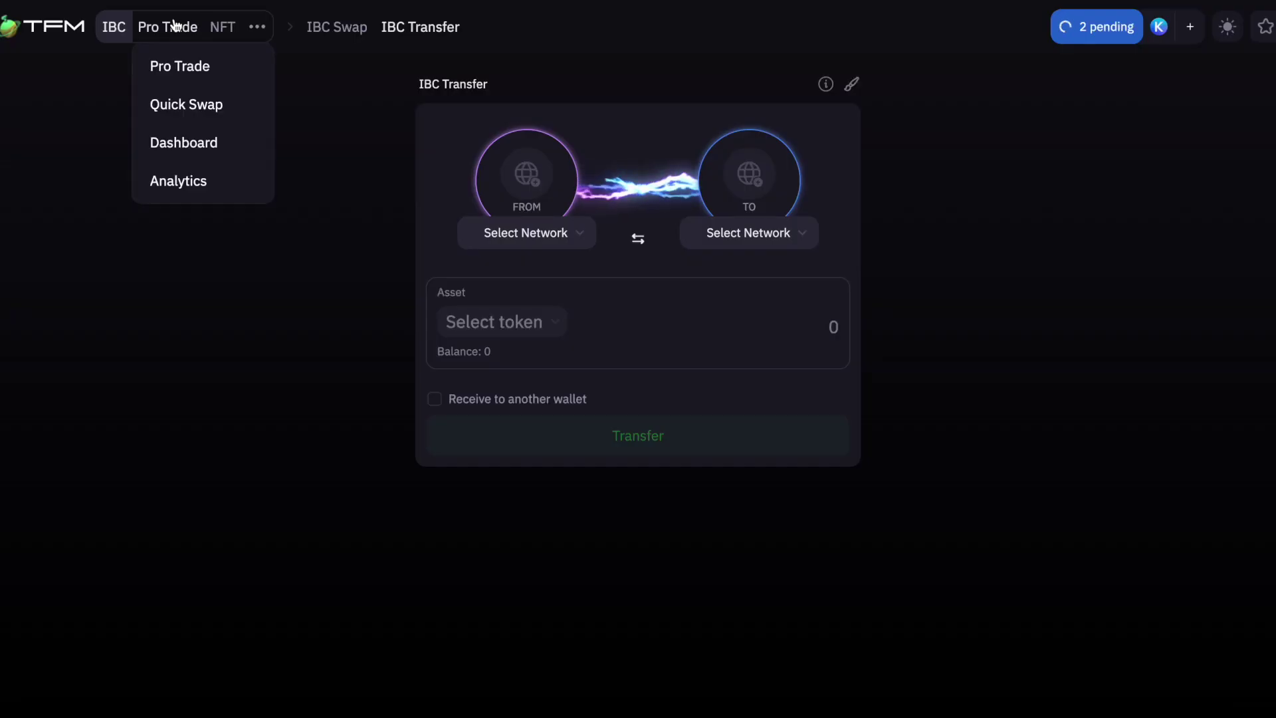
Step: Set the TFM Pro Trade pair to sell OSMO and buy NLS
left_click(174, 27)
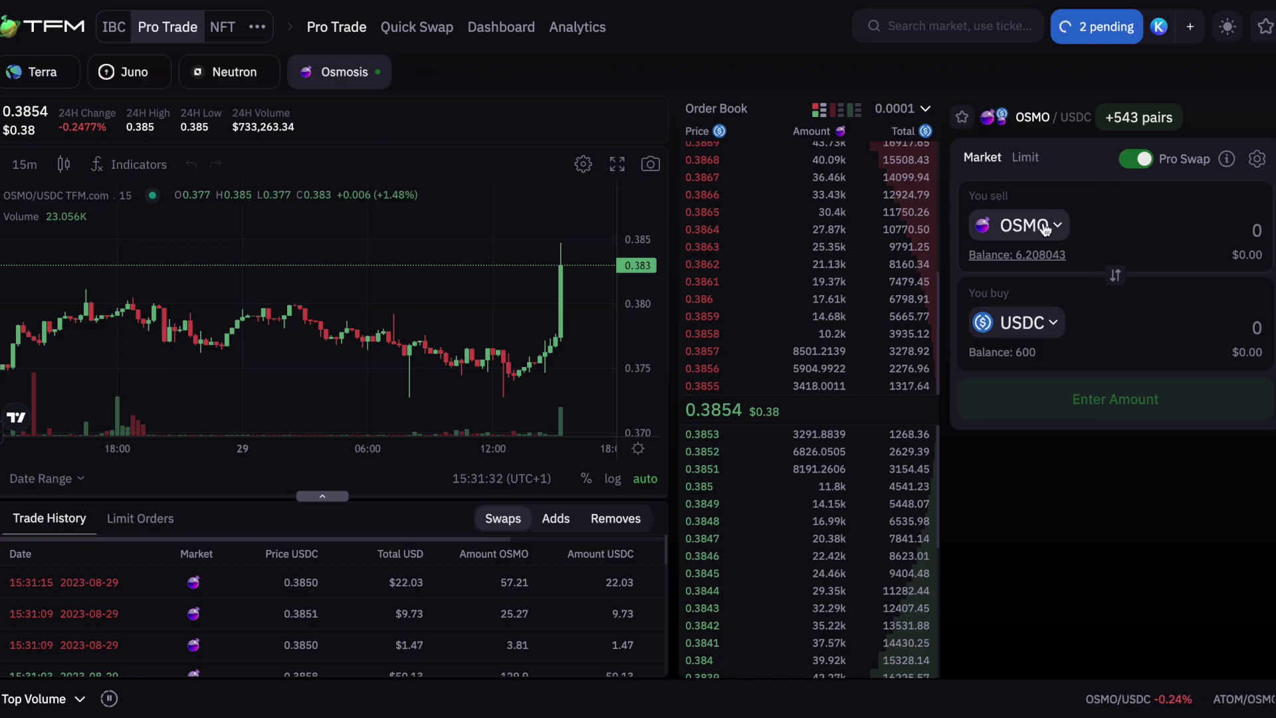
left_click(1115, 274)
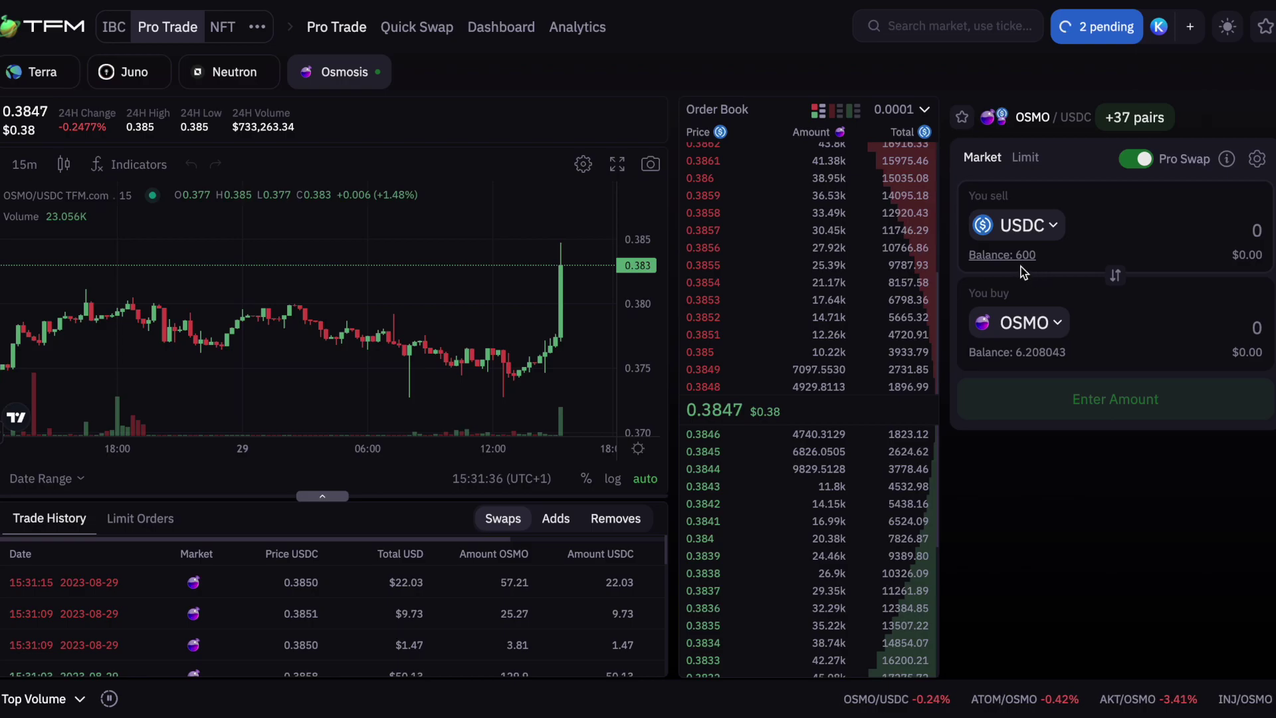
left_click(1054, 323)
type("nls")
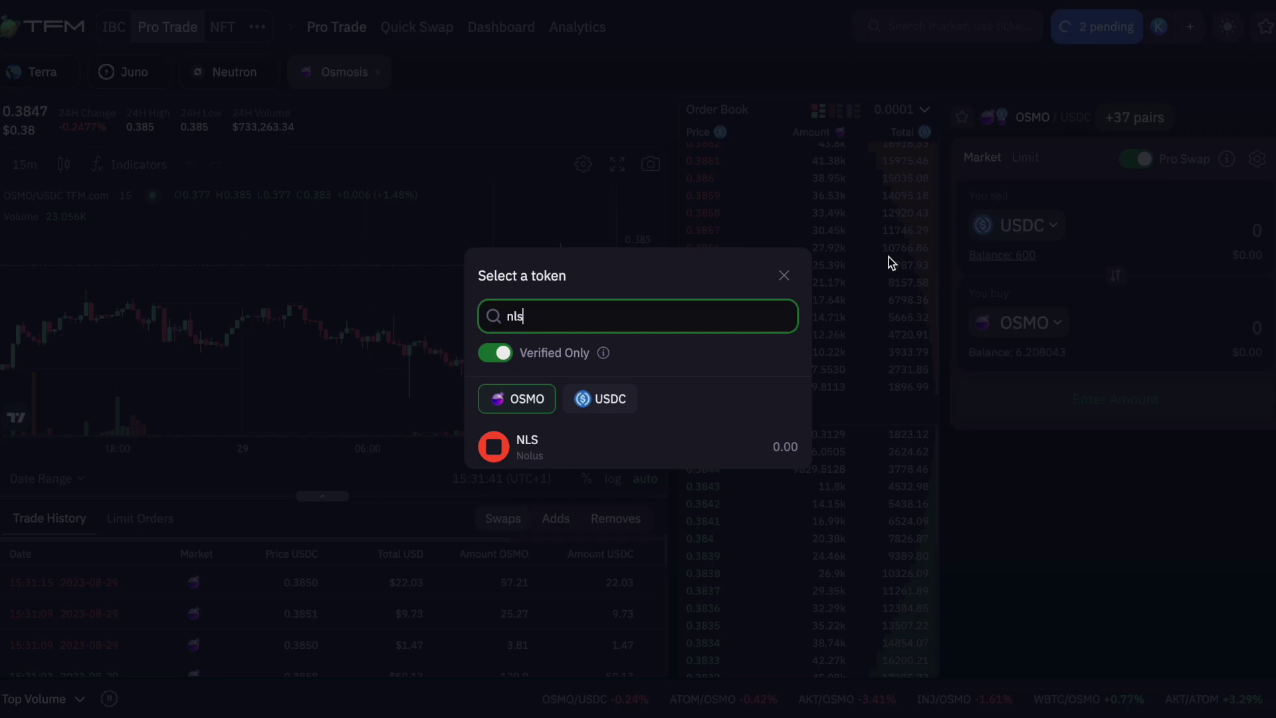
left_click(536, 442)
left_click(1055, 227)
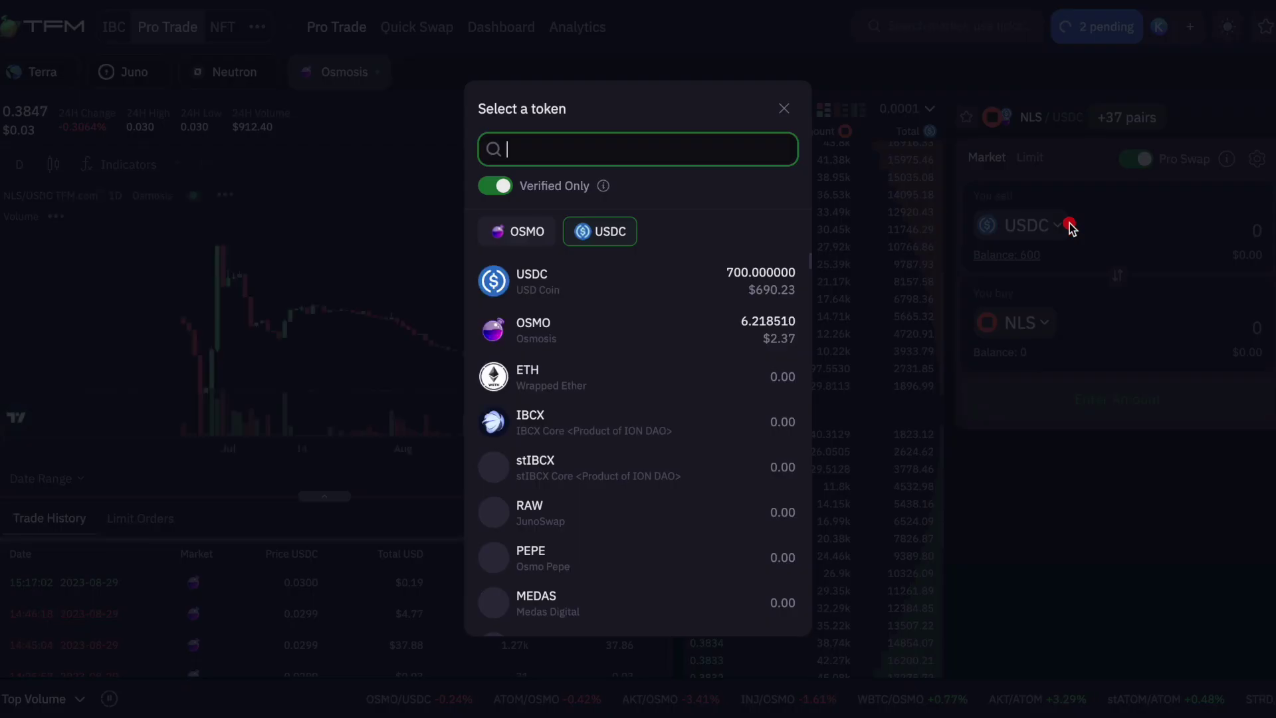
left_click(533, 236)
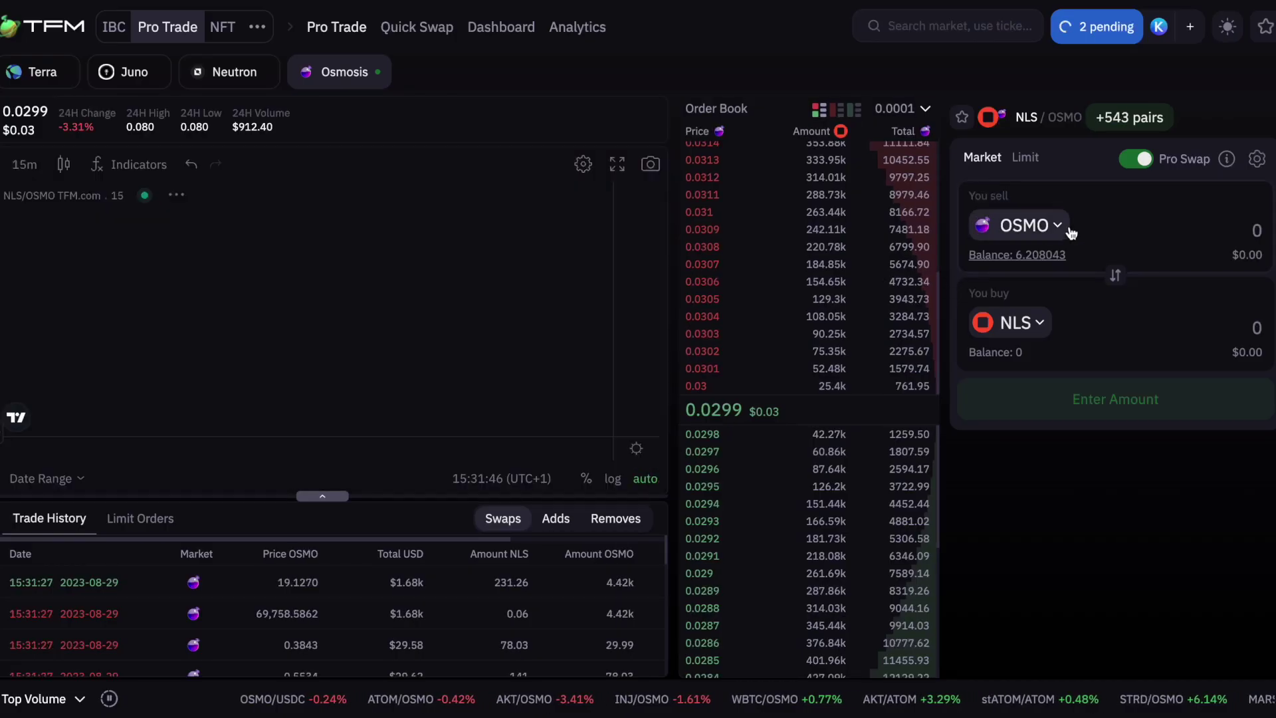
Step: Swap 0.2 OSMO for about 2.574134 NLS and approve it in the wallet
left_click(1228, 235)
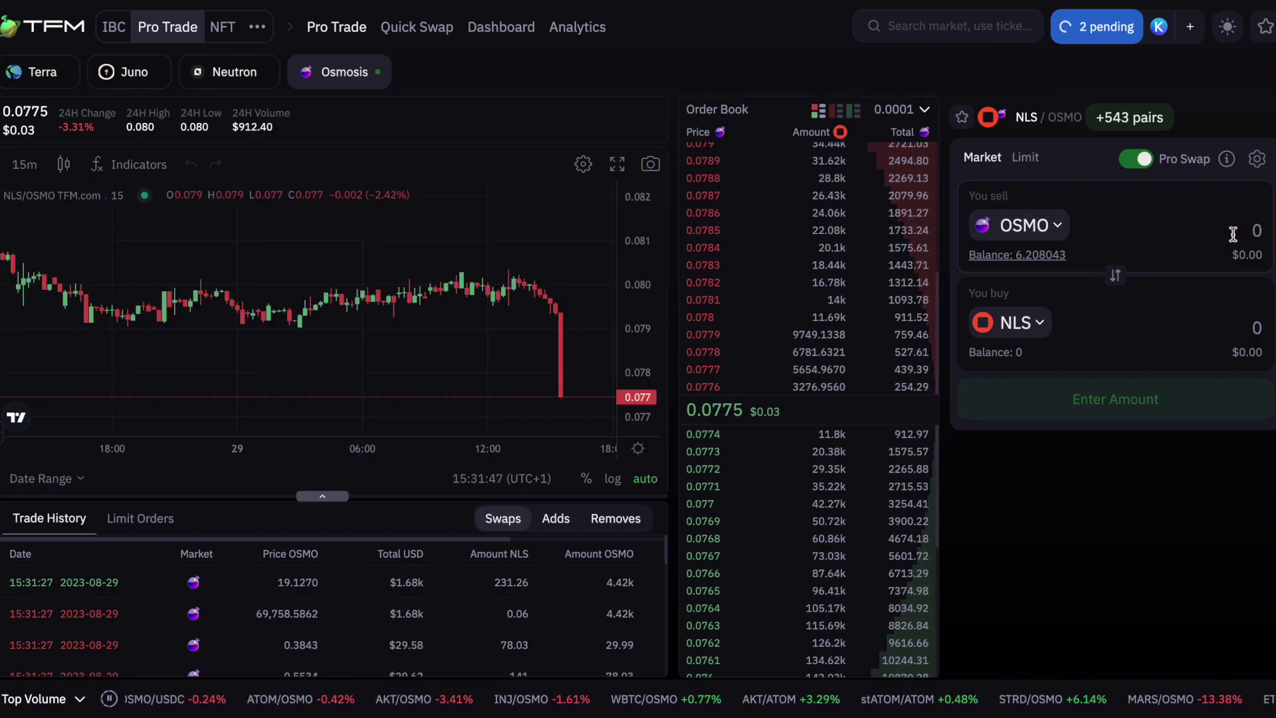
type(".2")
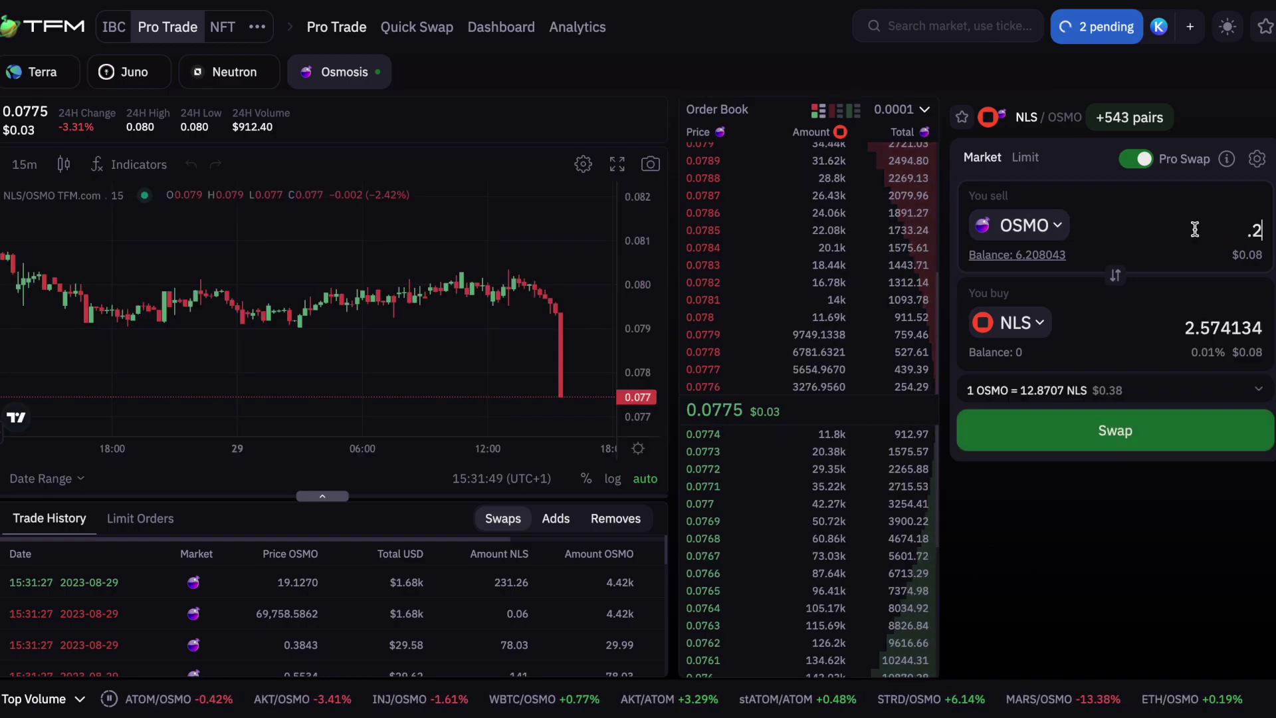
left_click(1120, 432)
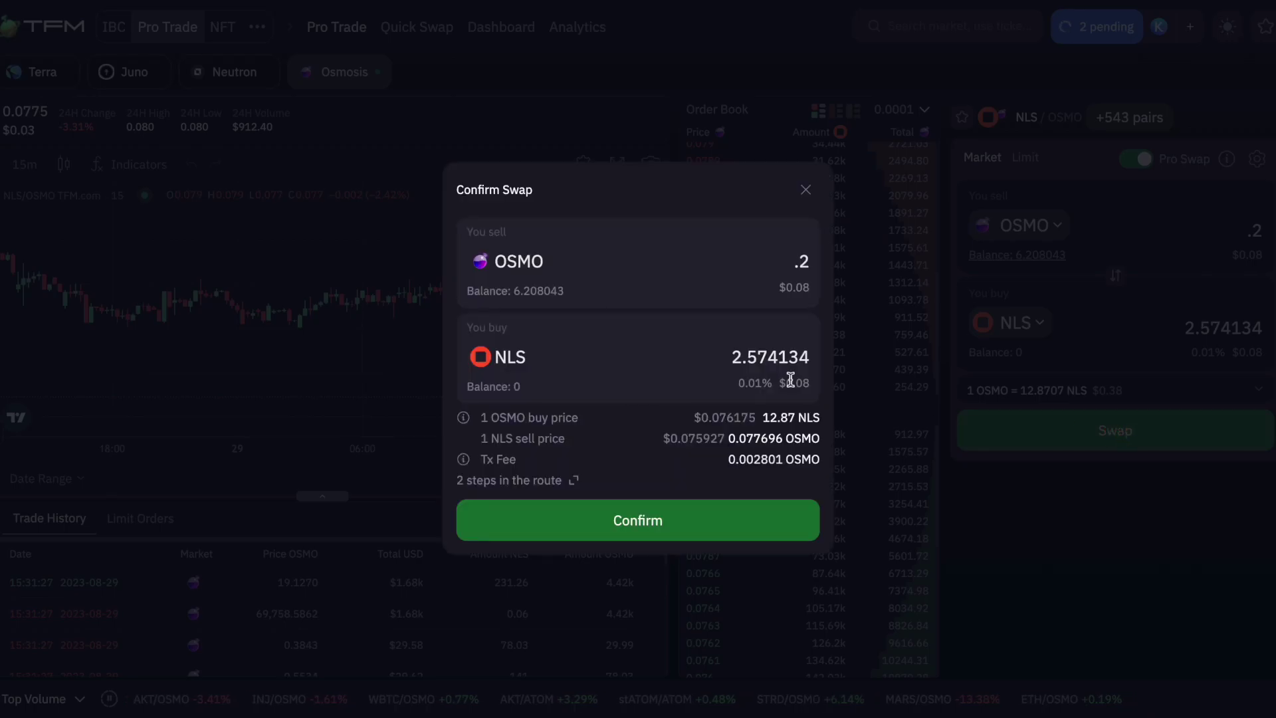
left_click(640, 522)
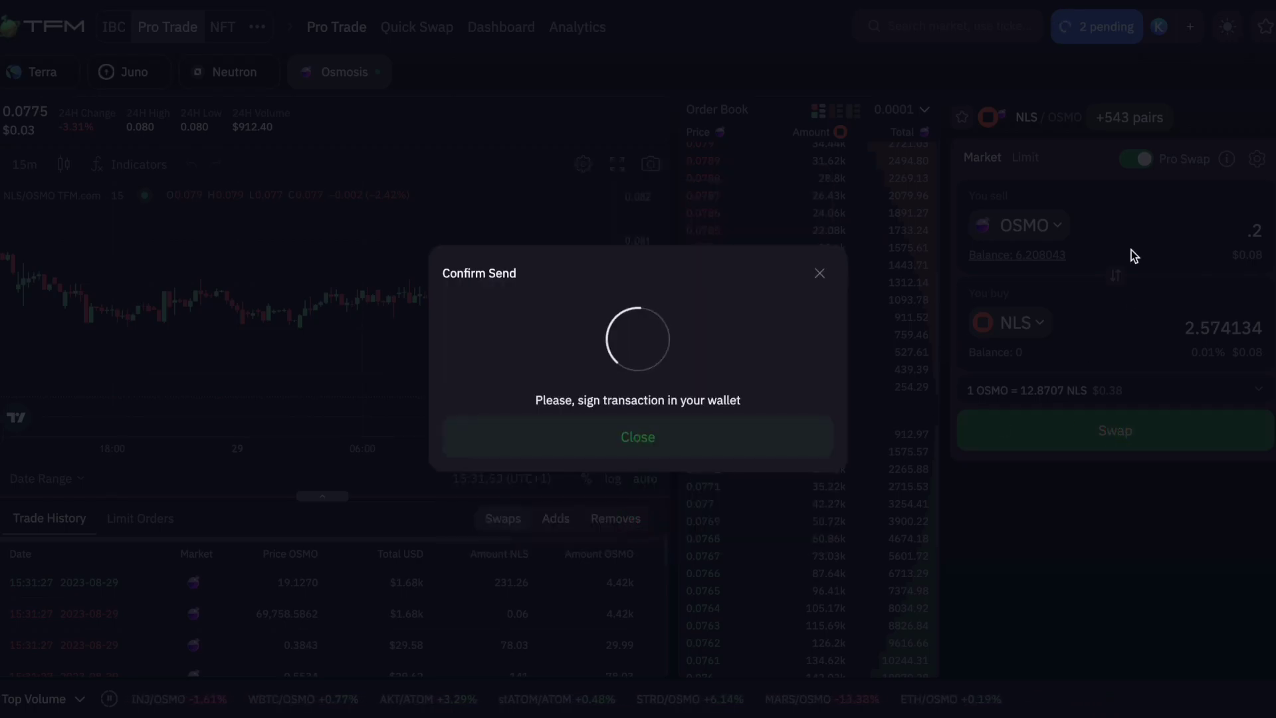
left_click(1122, 504)
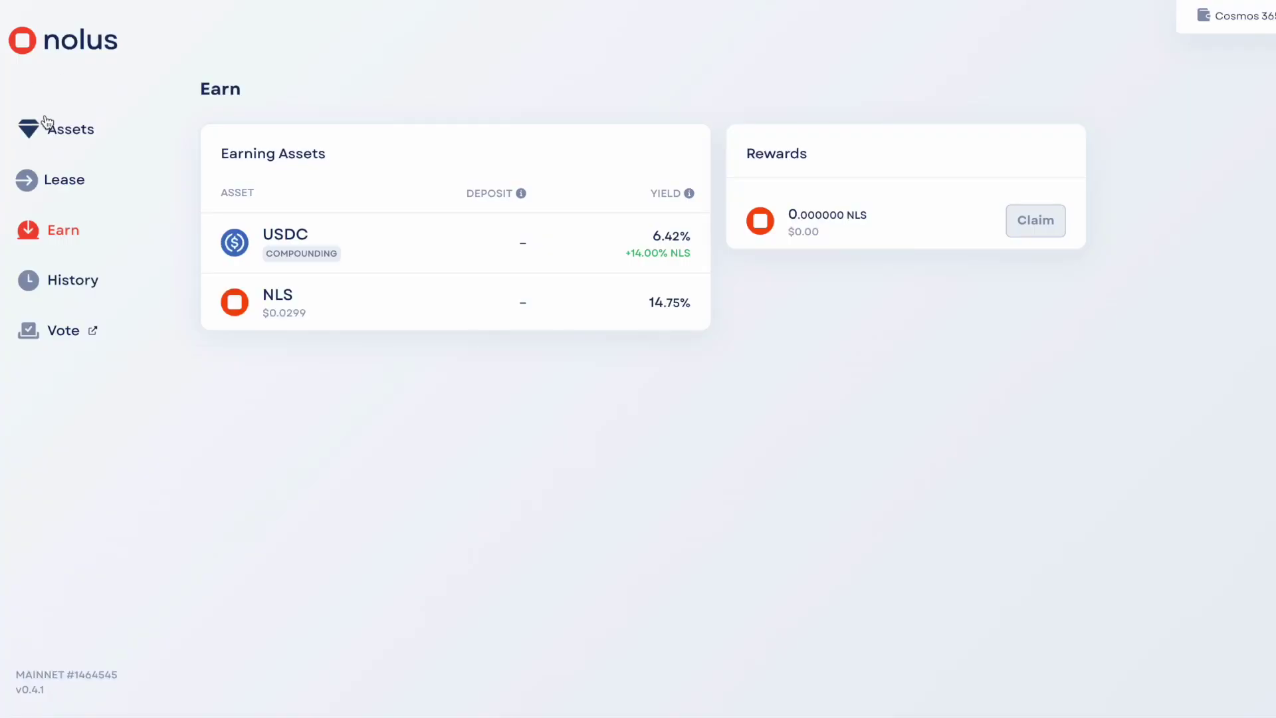
Step: Receive the full 2.573934 NLS balance from Osmosis into Nolus and confirm it
left_click(69, 128)
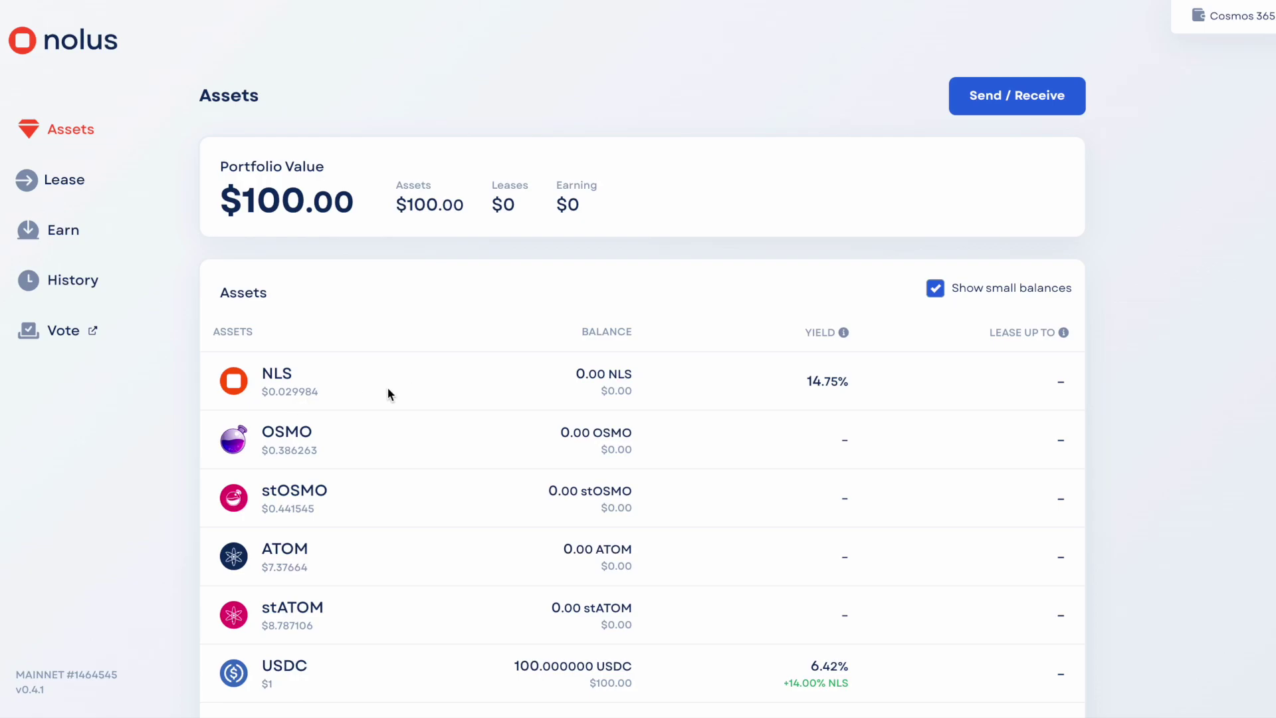
left_click(1005, 93)
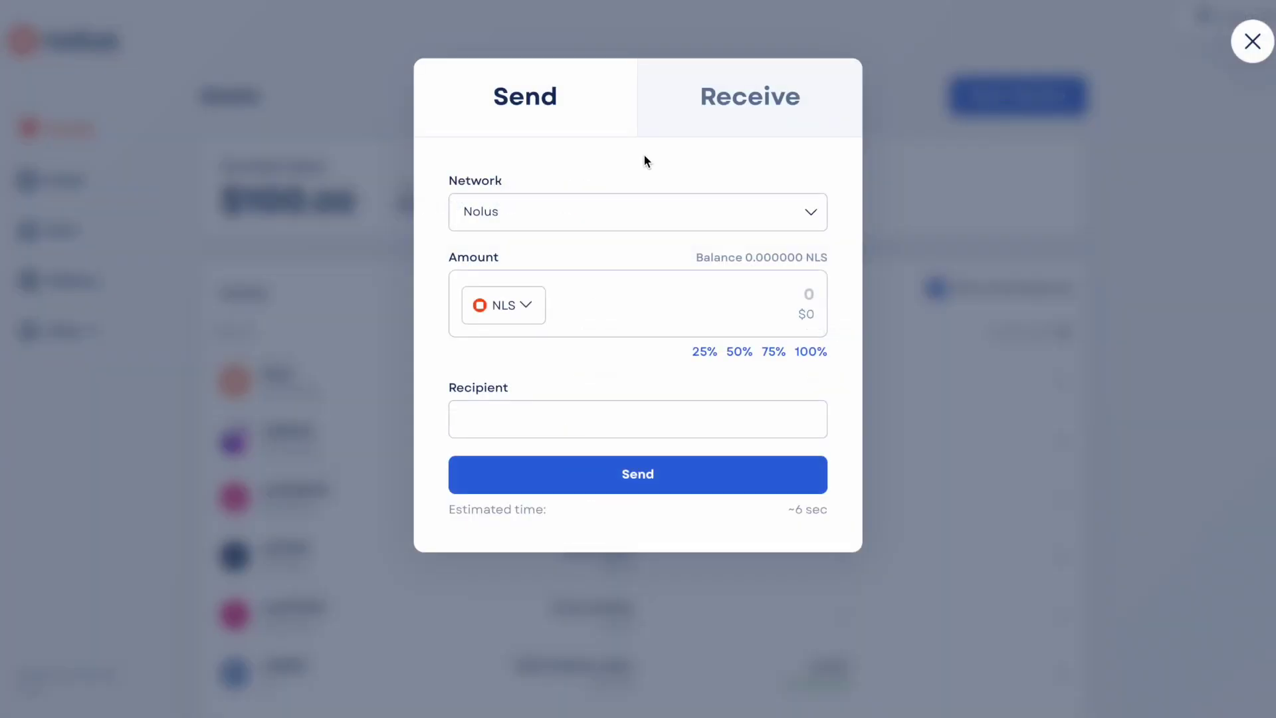
left_click(749, 103)
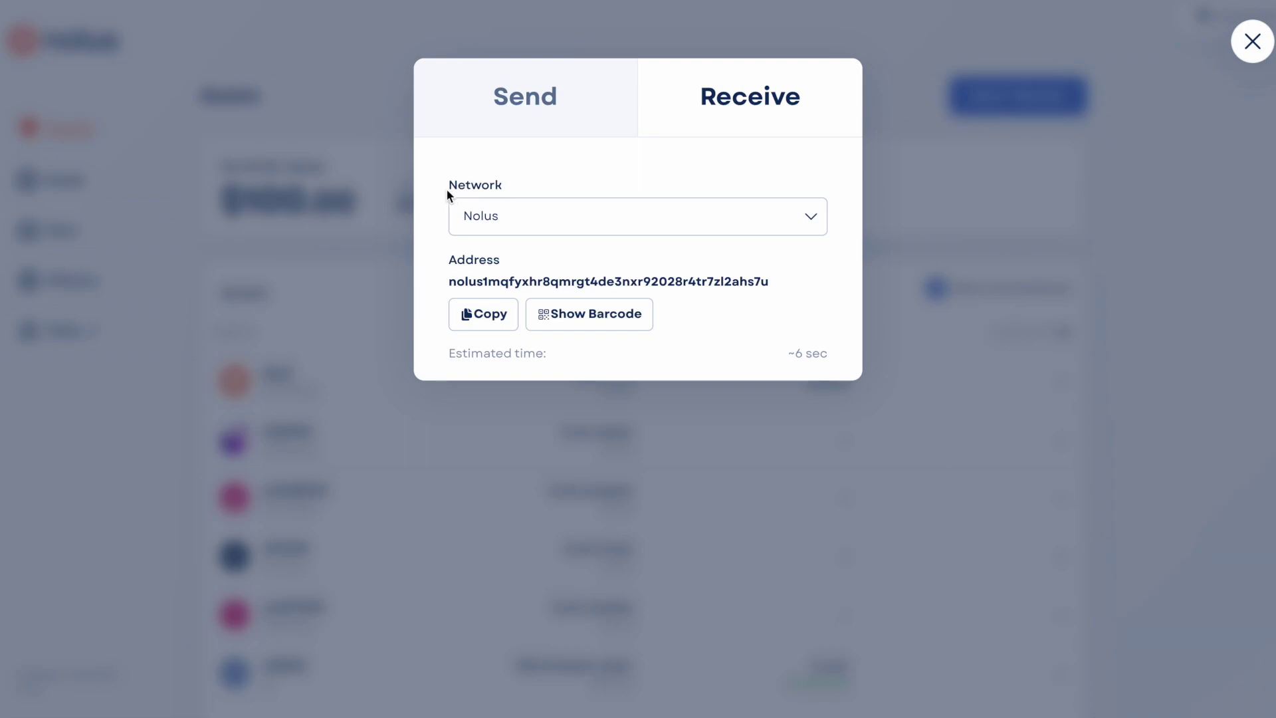
left_click(504, 213)
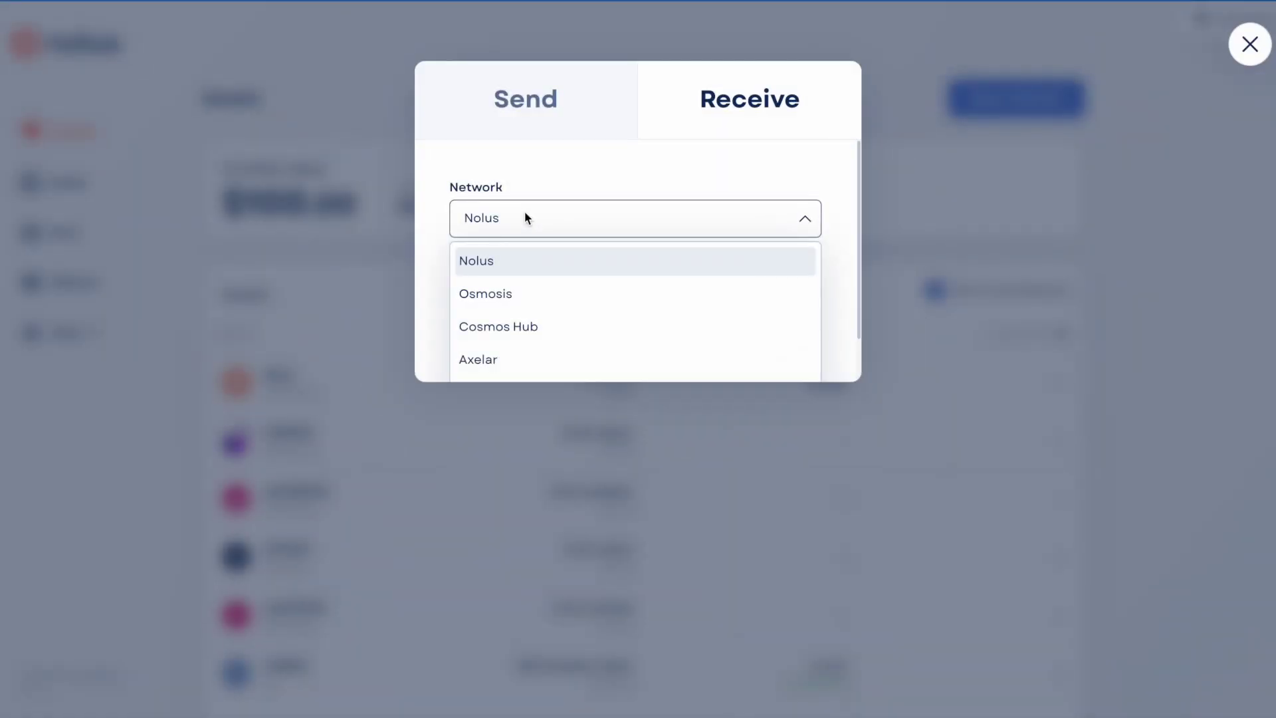
left_click(512, 293)
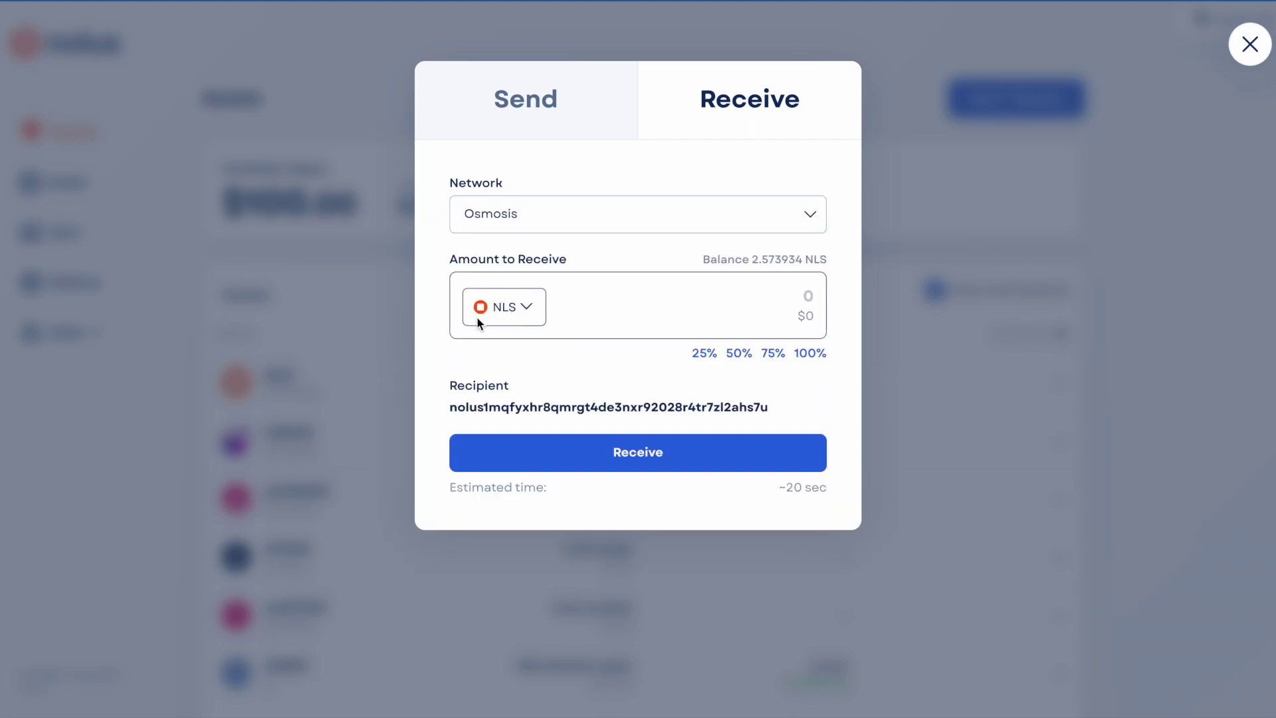
left_click(809, 352)
left_click(698, 454)
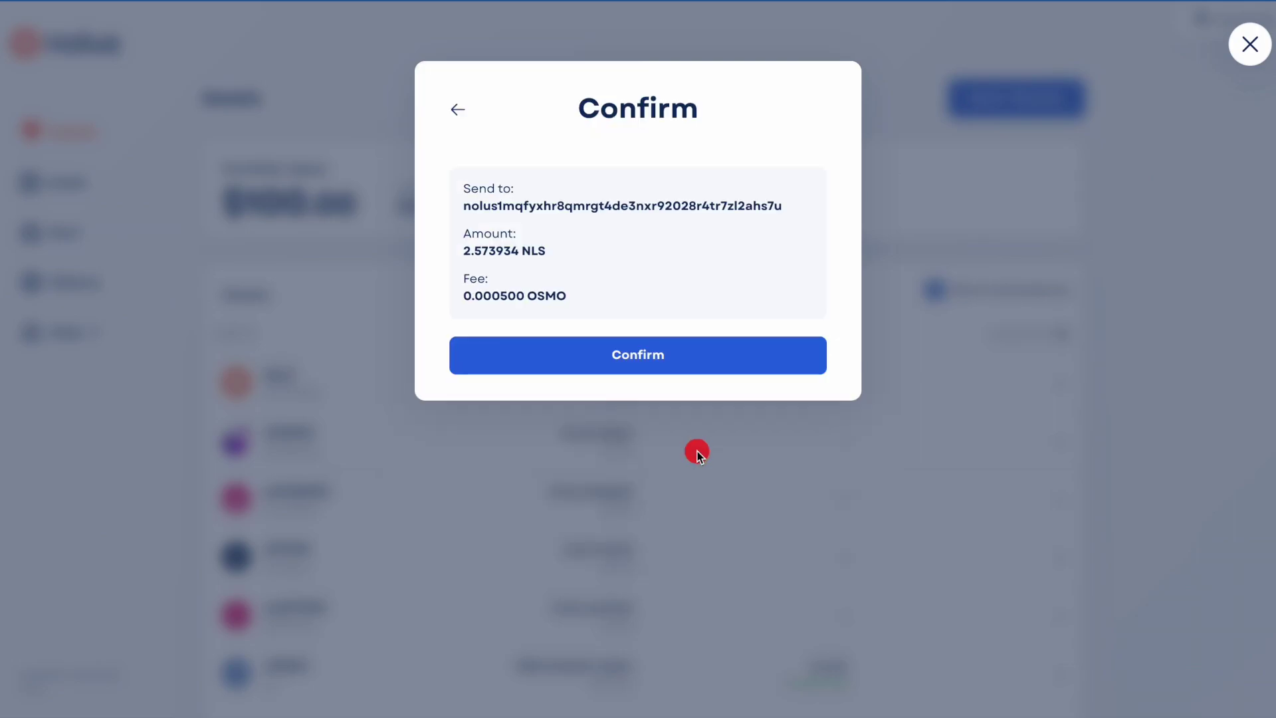
left_click(665, 359)
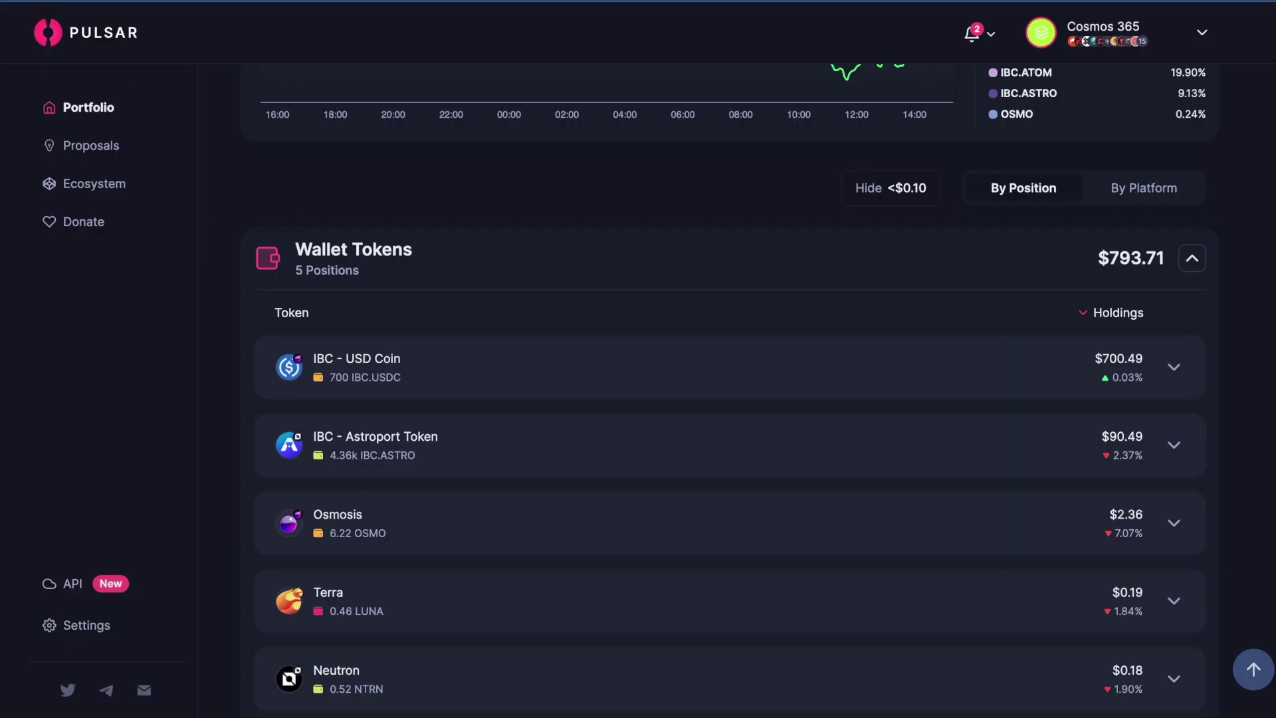
Step: Reload Pulsar and scroll through Wallet Tokens and Staking, now showing 5.97 OSMO
key("F5")
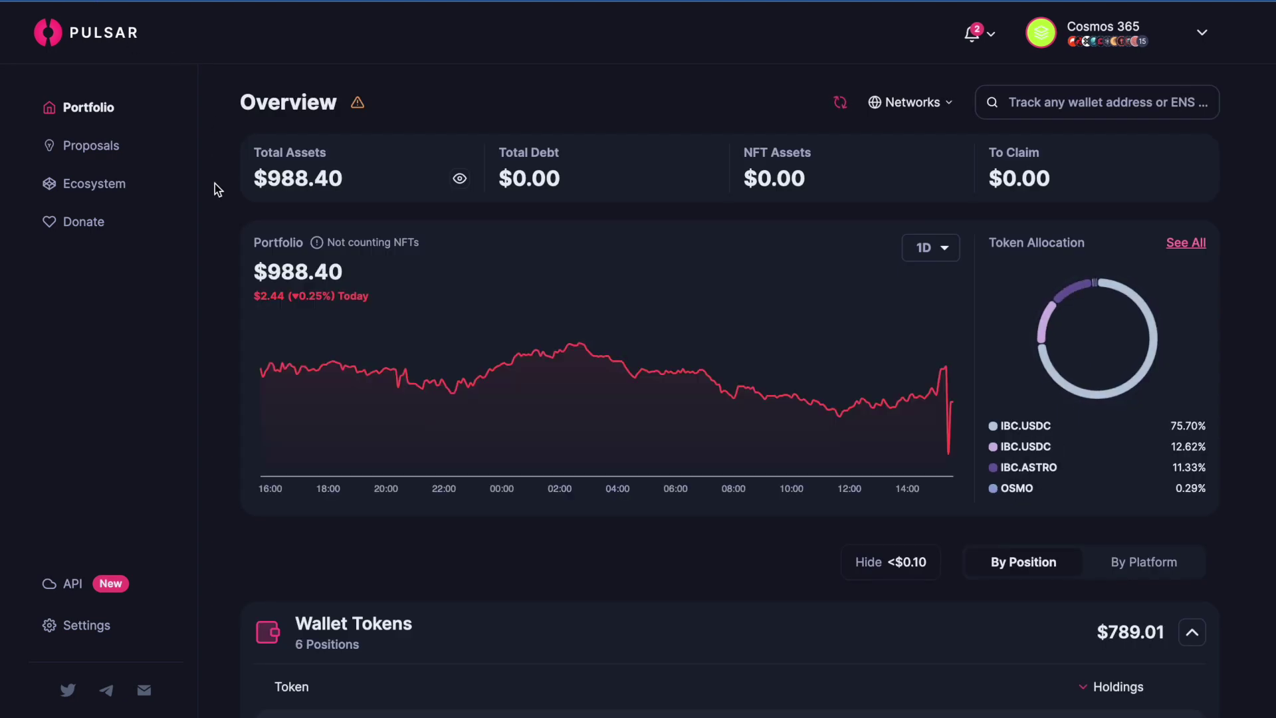
scroll(215, 189, "down", 1)
scroll(215, 189, "down", 1)
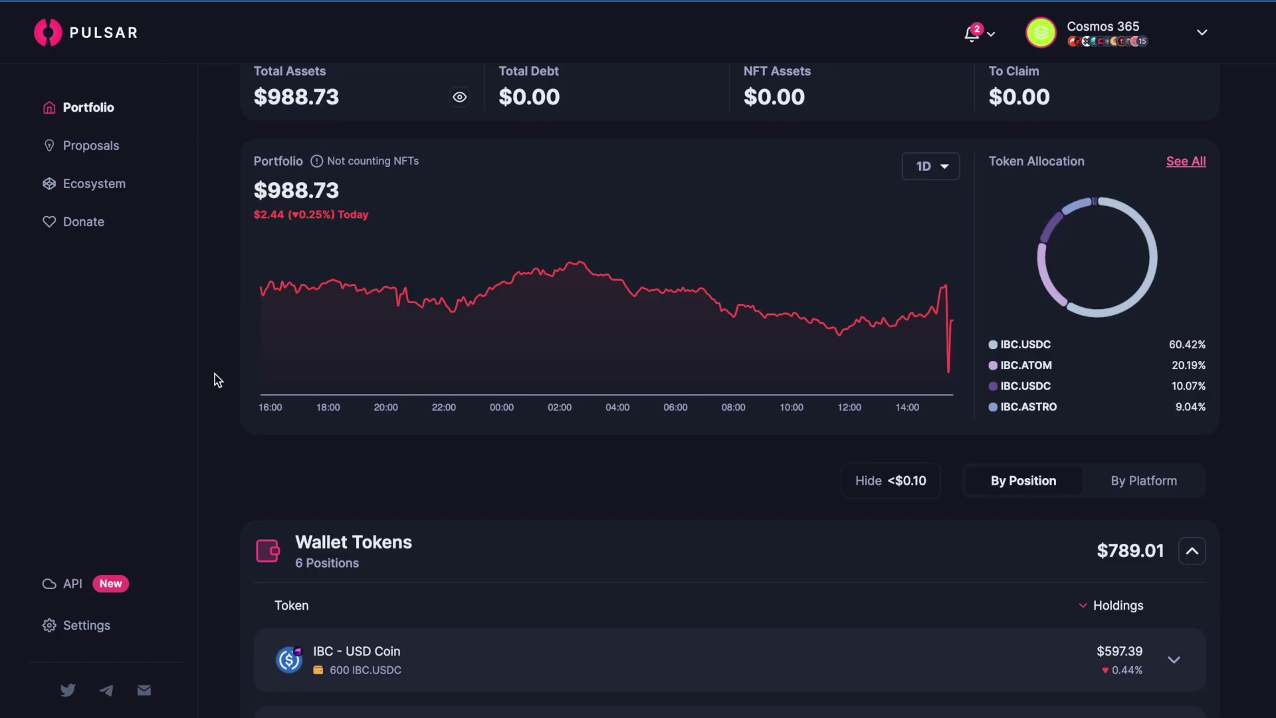
scroll(214, 373, "down", 7)
scroll(214, 379, "down", 1)
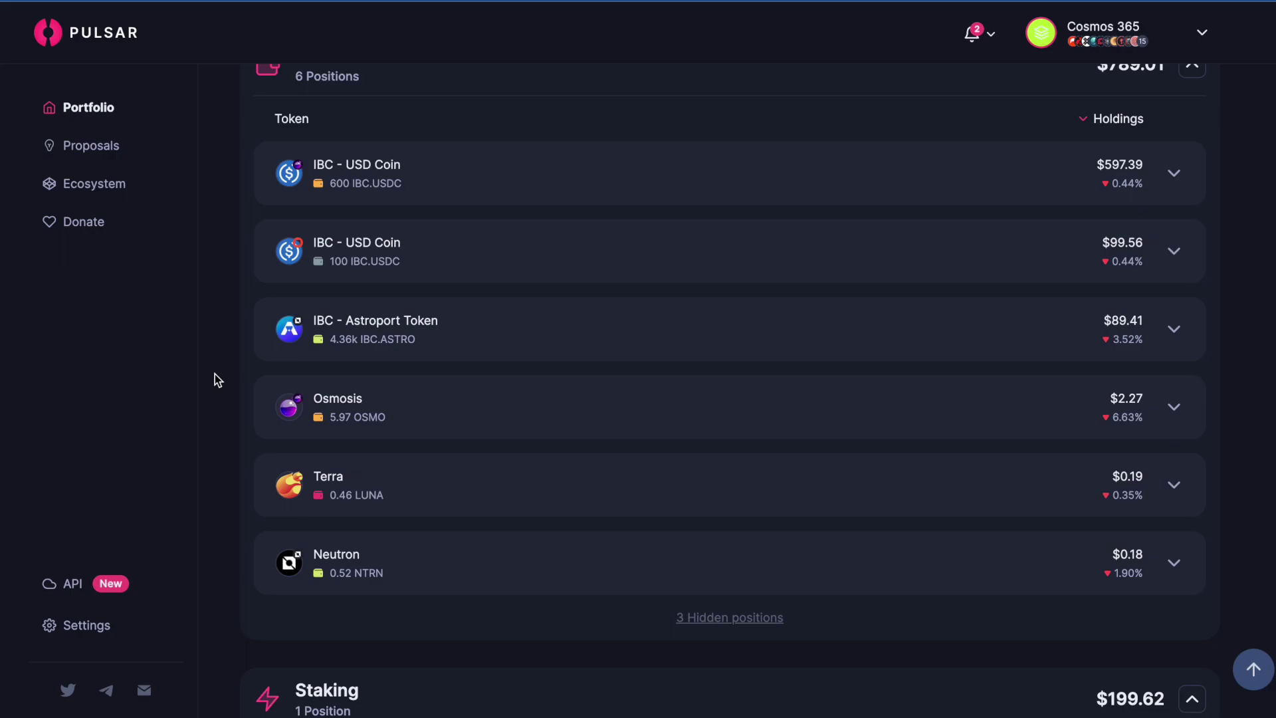
scroll(214, 374, "down", 3)
scroll(214, 373, "up", 1)
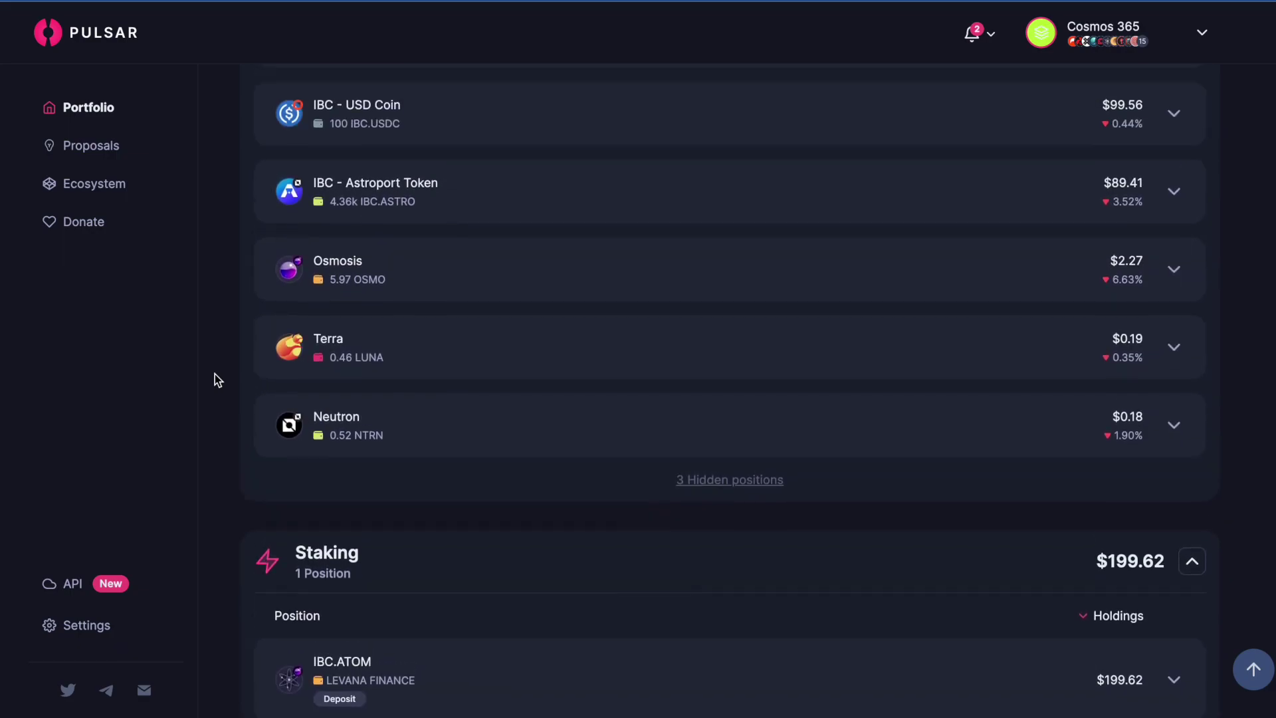
scroll(214, 380, "up", 3)
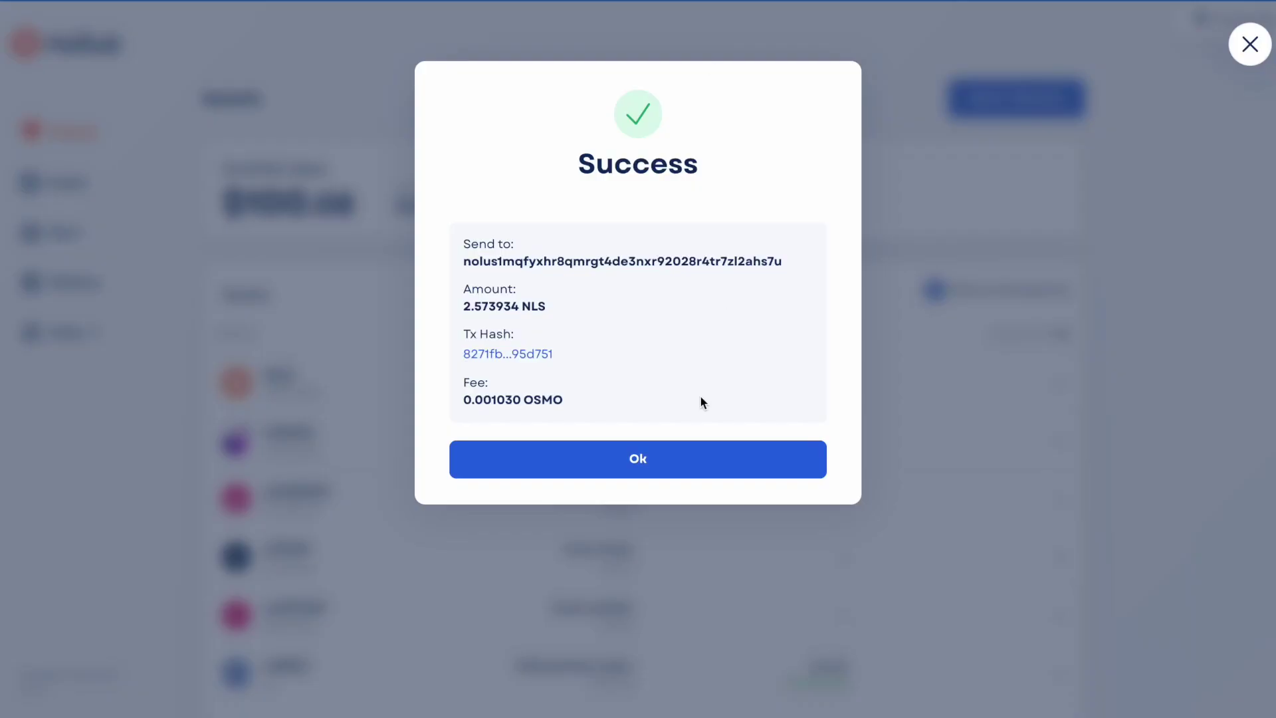
Step: Dismiss the transfer notice and supply all 100 USDC to Earn at 6.42%
left_click(699, 458)
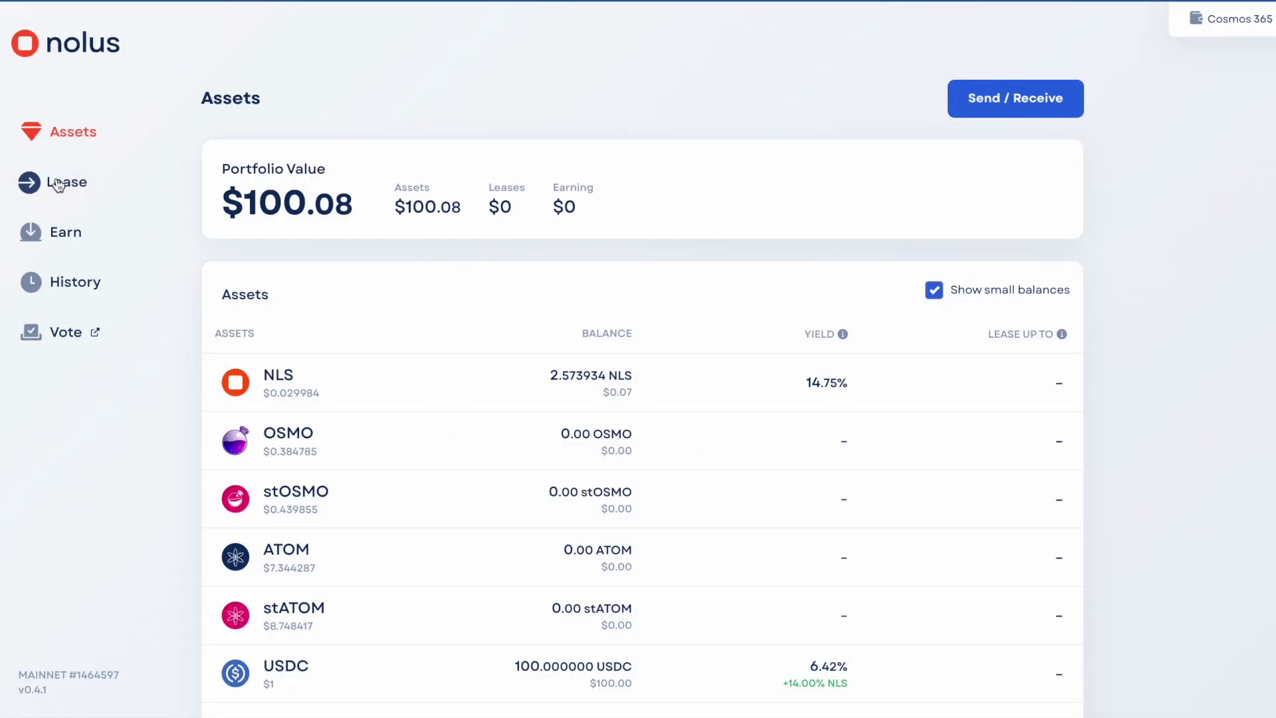
left_click(69, 232)
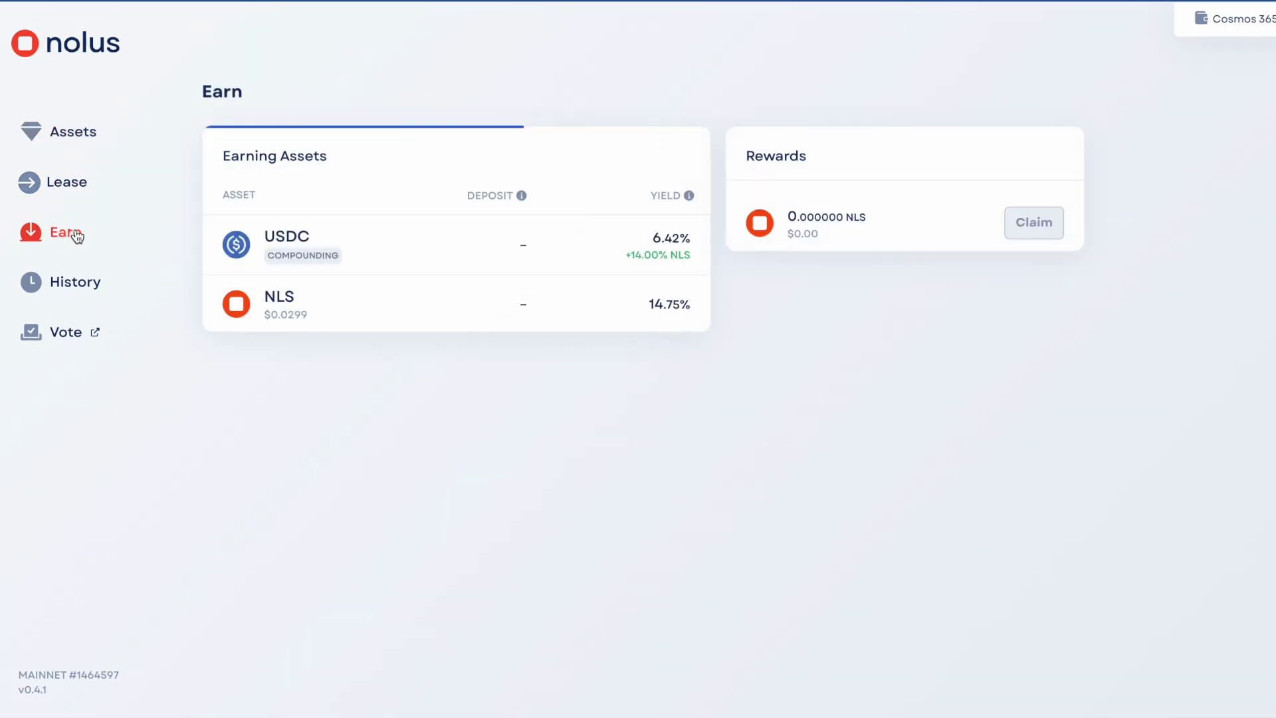
mouse_move(283, 236)
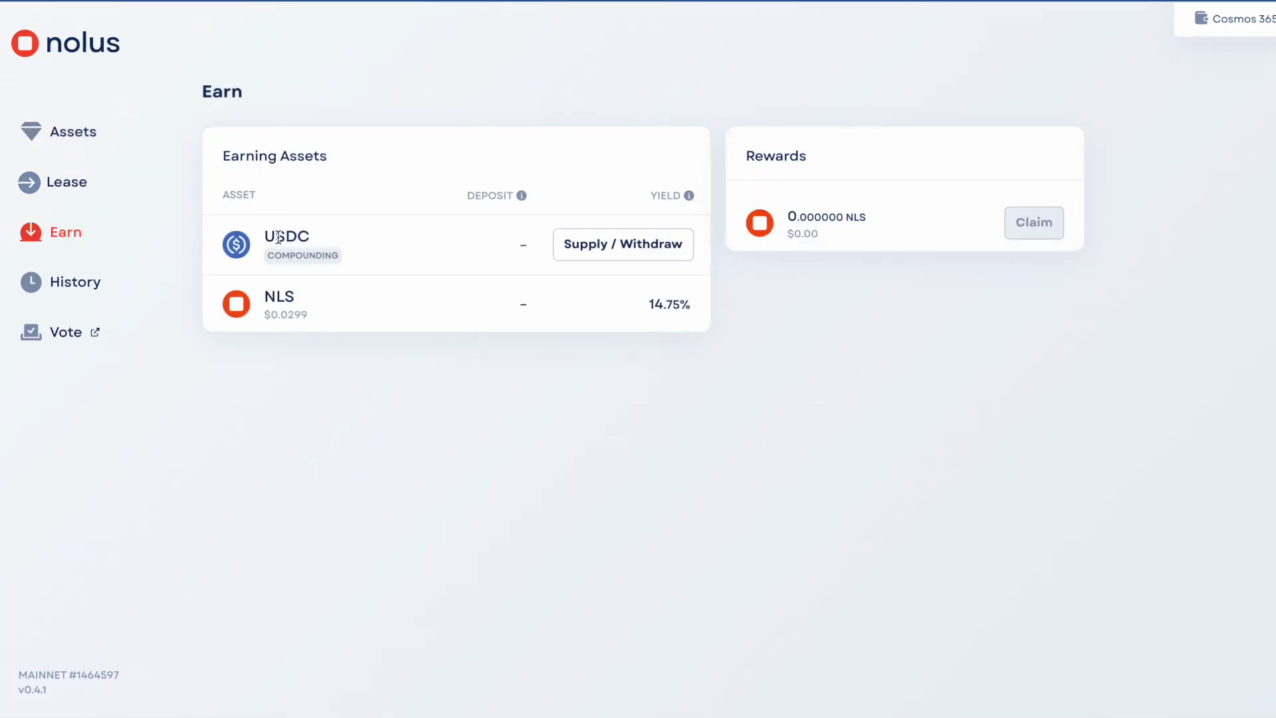
left_click(595, 246)
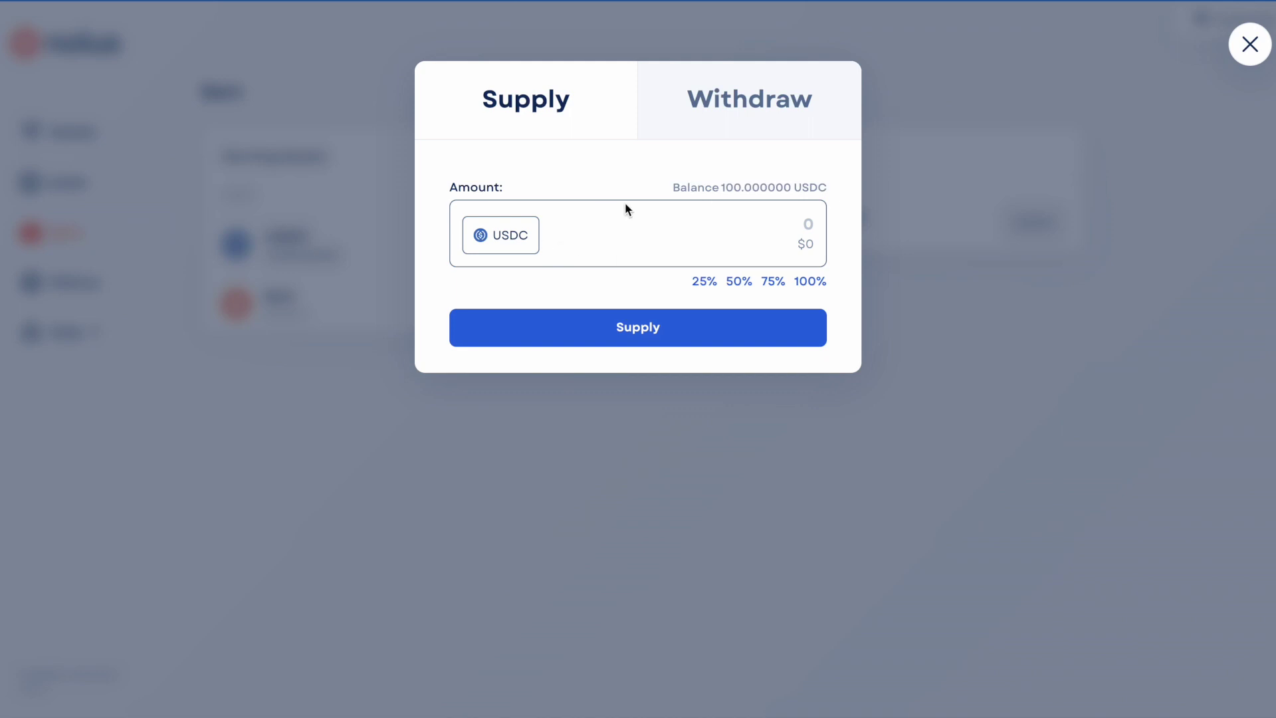
left_click(810, 281)
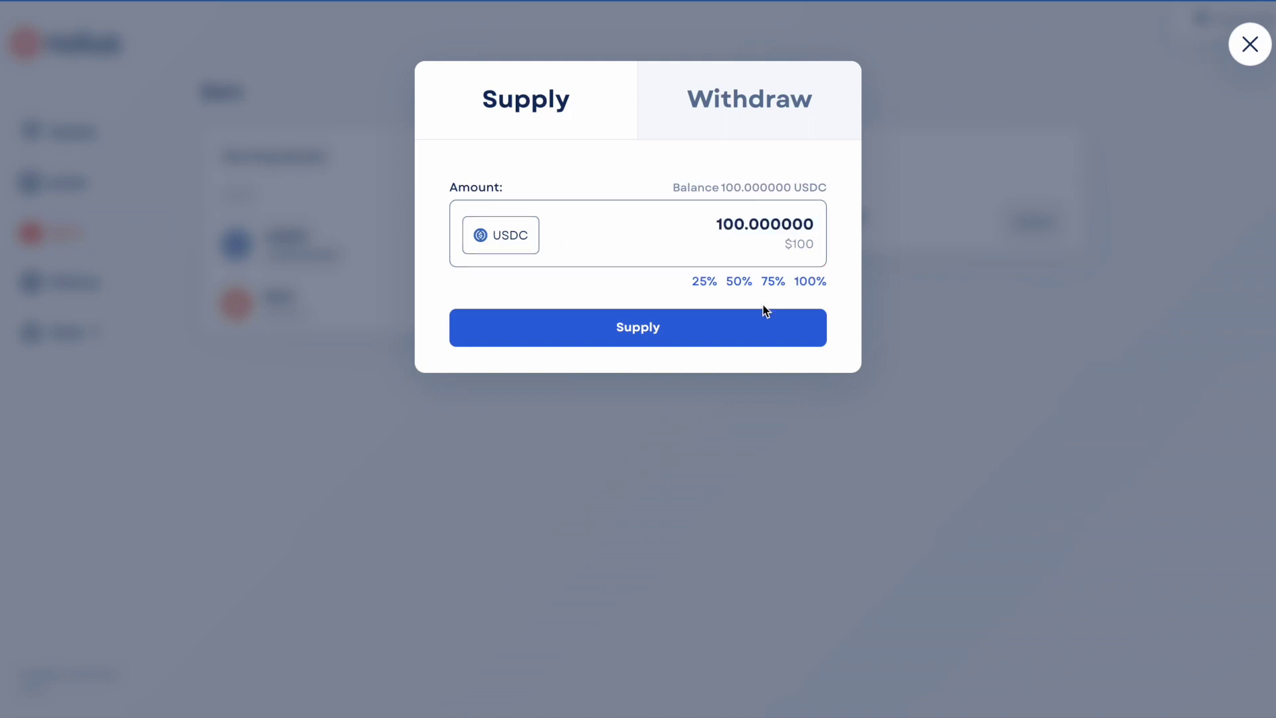
left_click(664, 328)
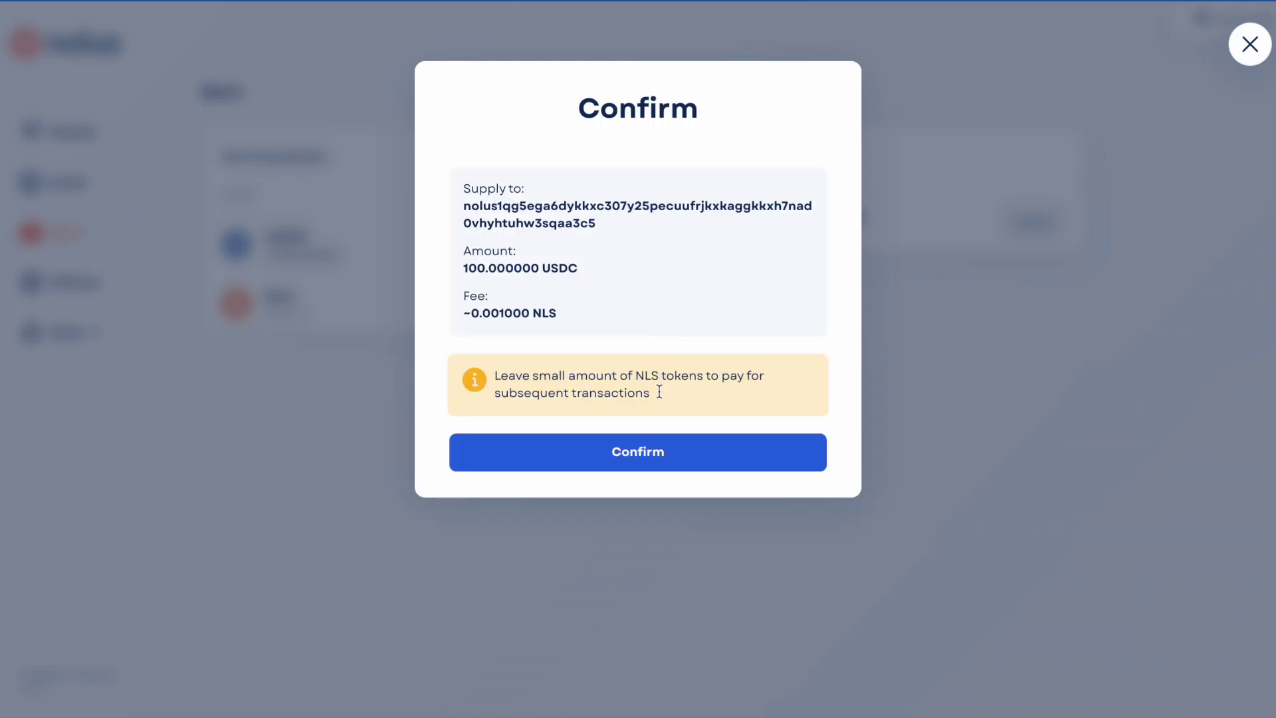
left_click(653, 453)
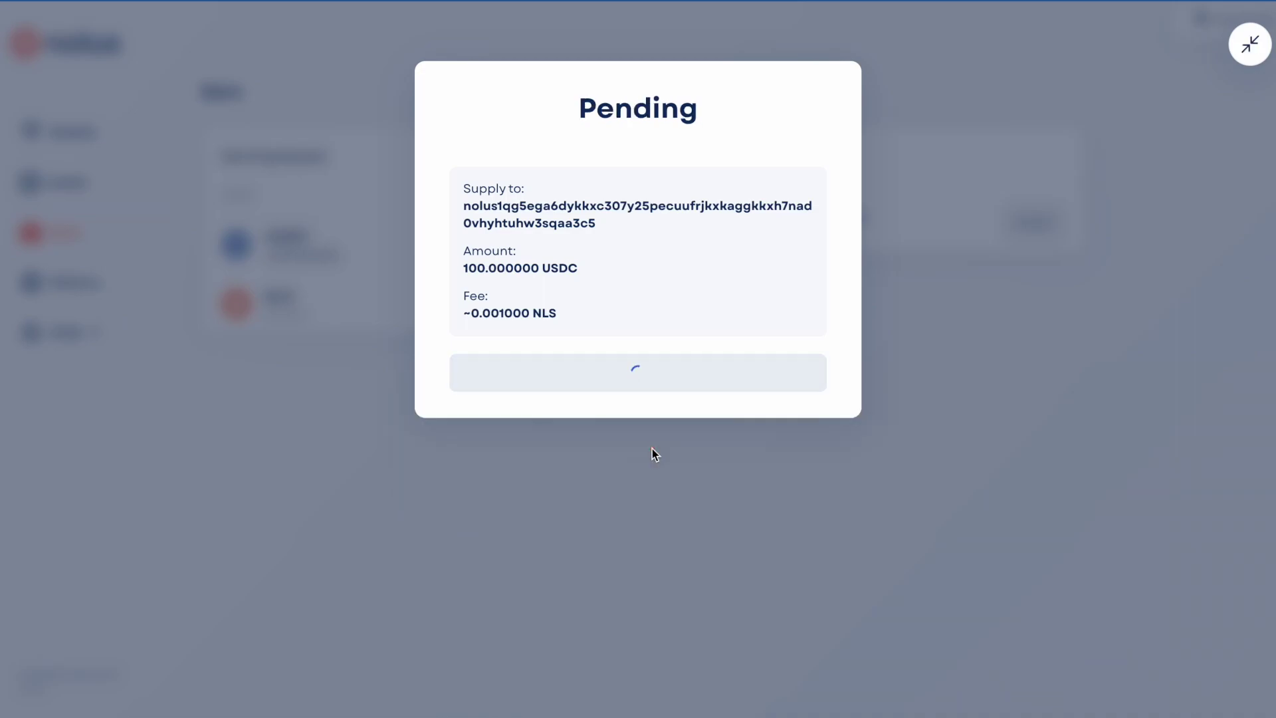
left_click(1043, 509)
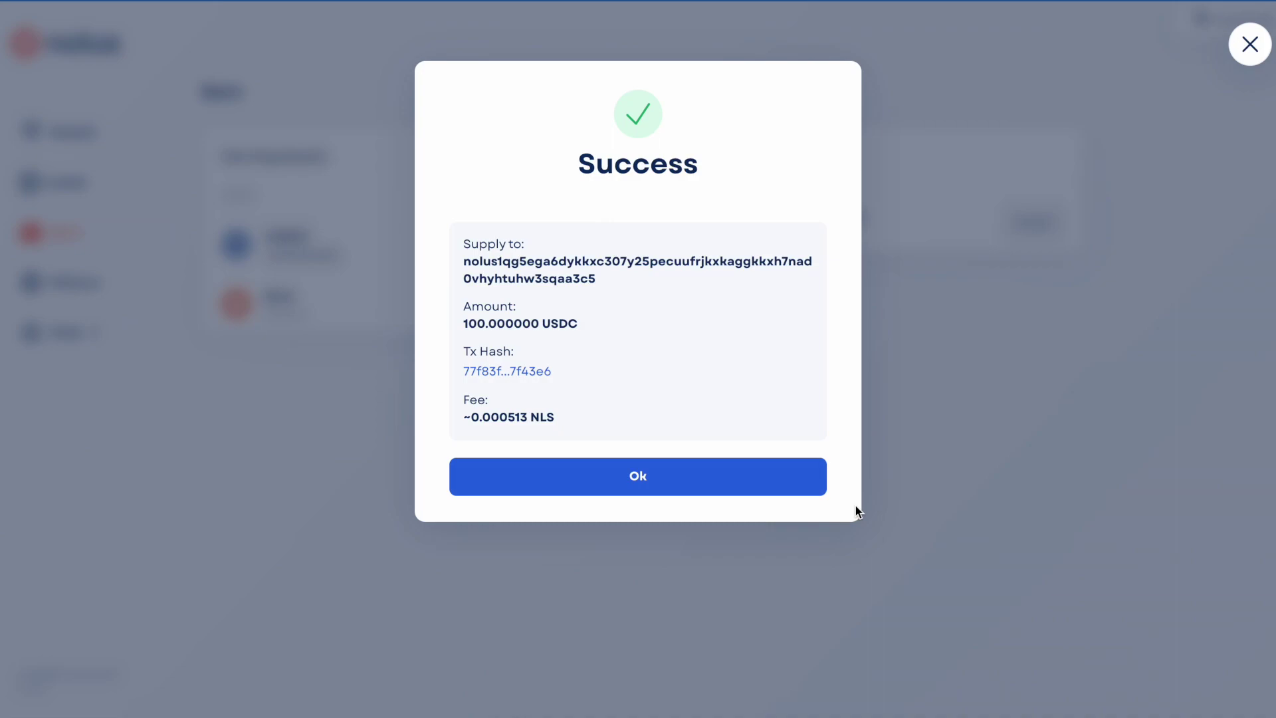
left_click(691, 477)
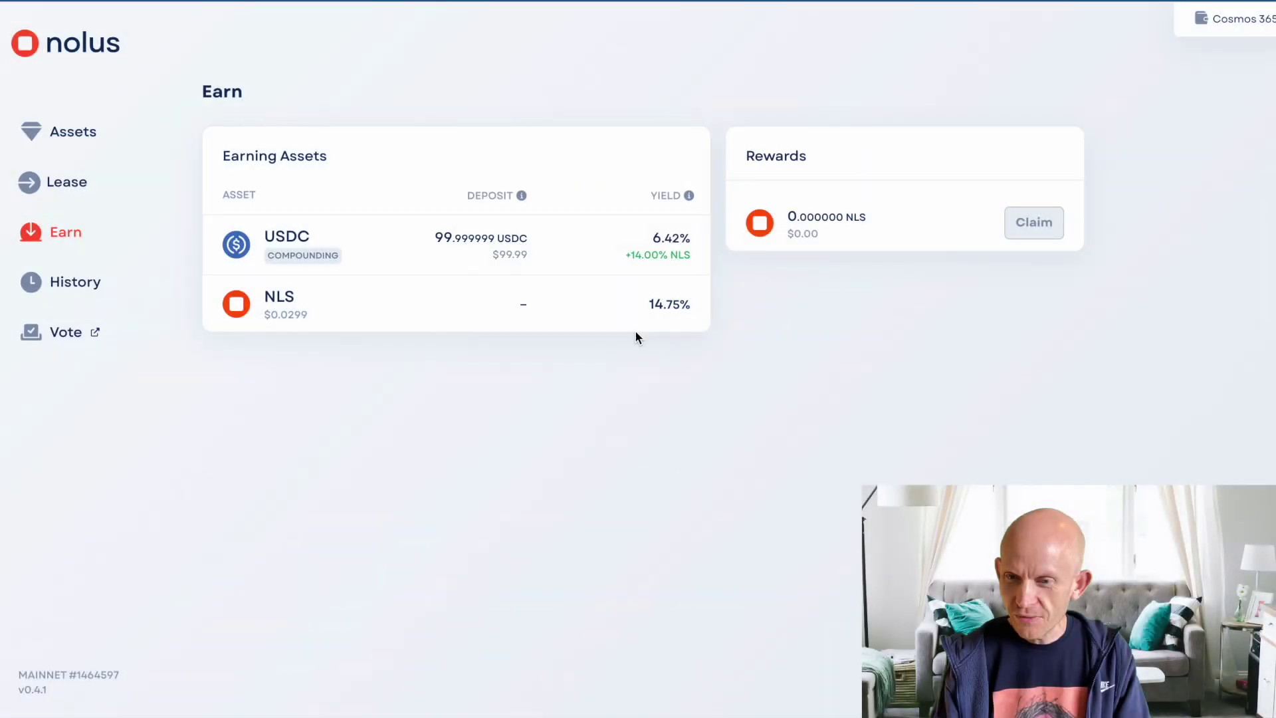
Step: Reload the Assets overview to verify $100.00 earning and a 0.00 USDC balance
mouse_move(516, 304)
mouse_move(266, 255)
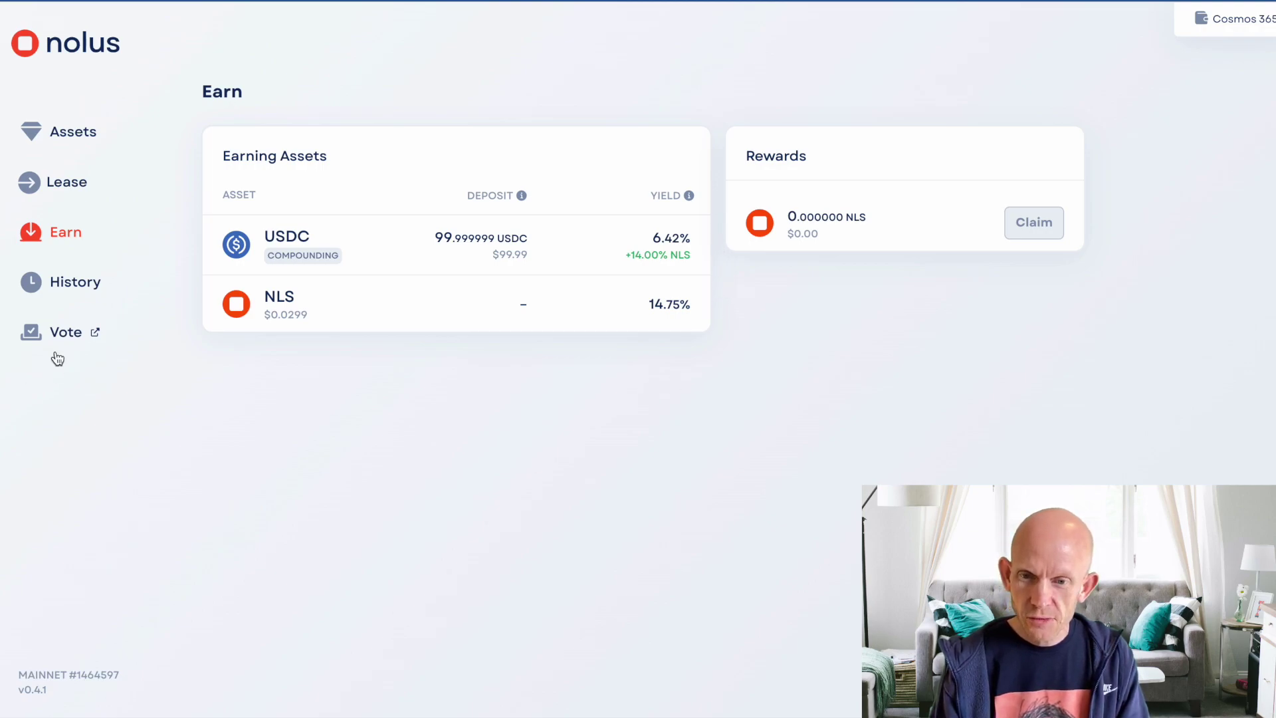
left_click(63, 187)
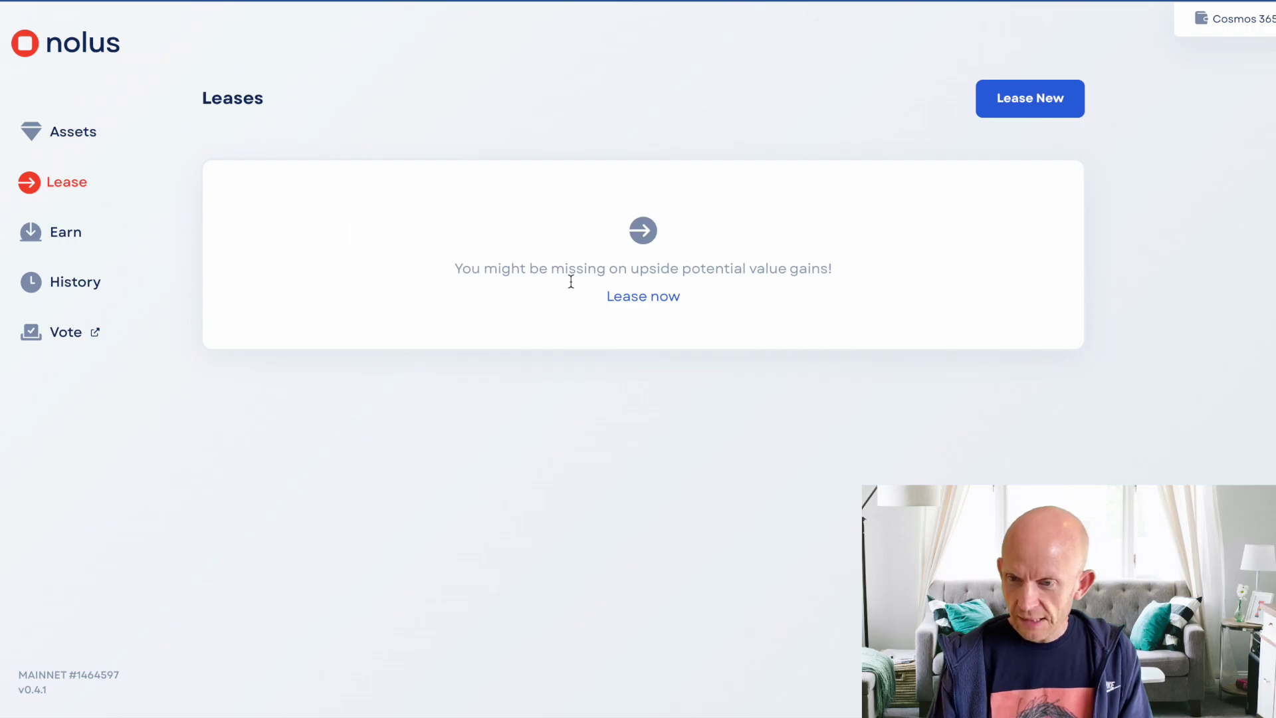
left_click(63, 137)
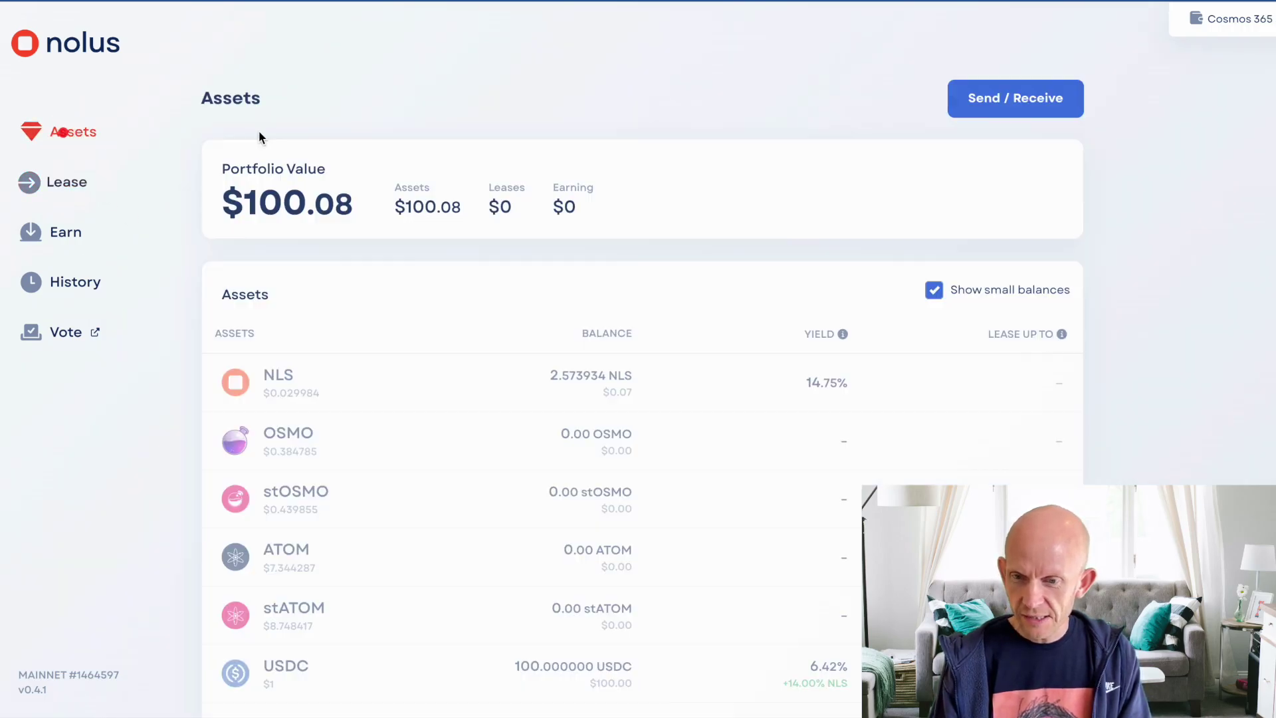
scroll(142, 526, "down", 1)
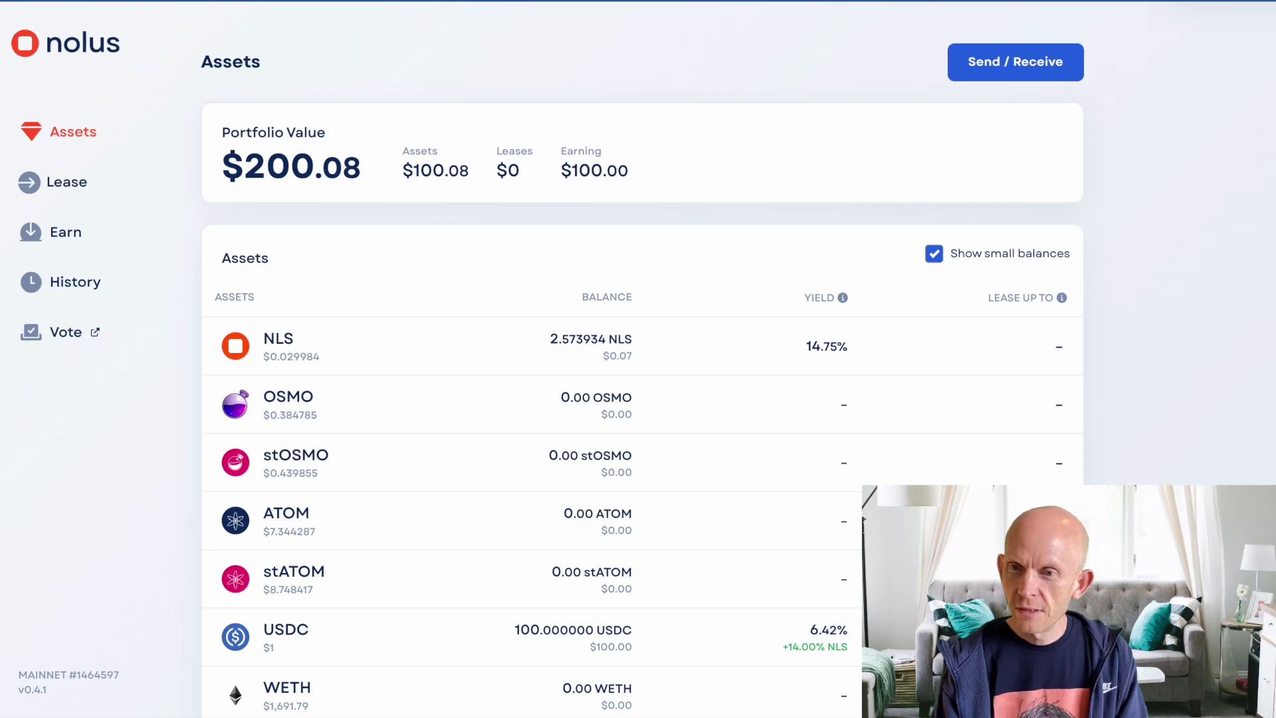
key("F5")
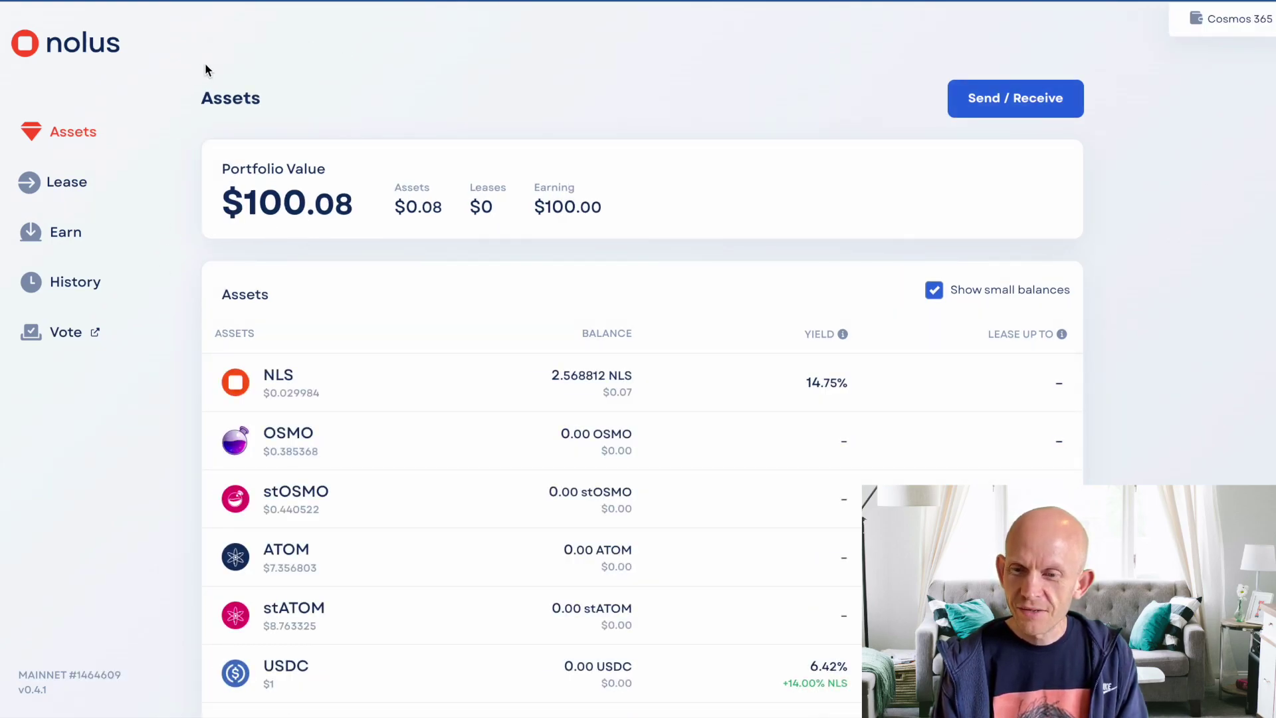
scroll(142, 323, "down", 5)
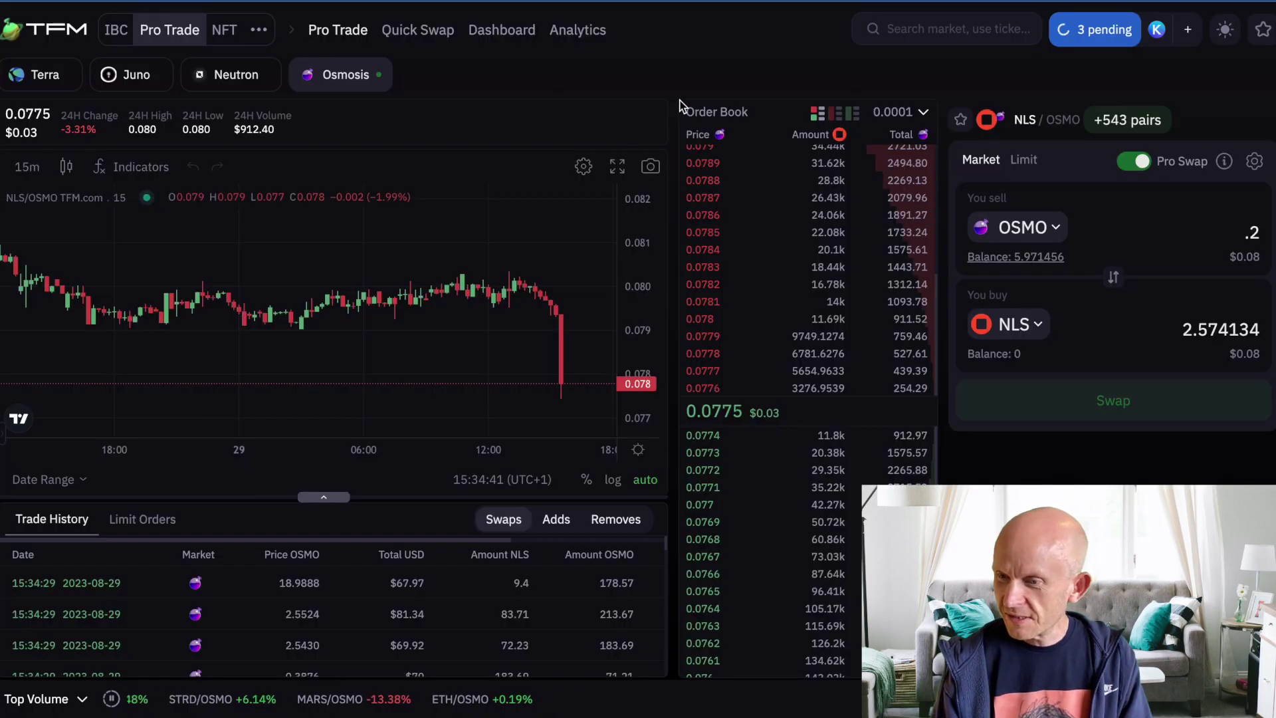
Step: Set up a TFM swap selling USDC and buying ETH
left_click(1050, 227)
left_click(535, 293)
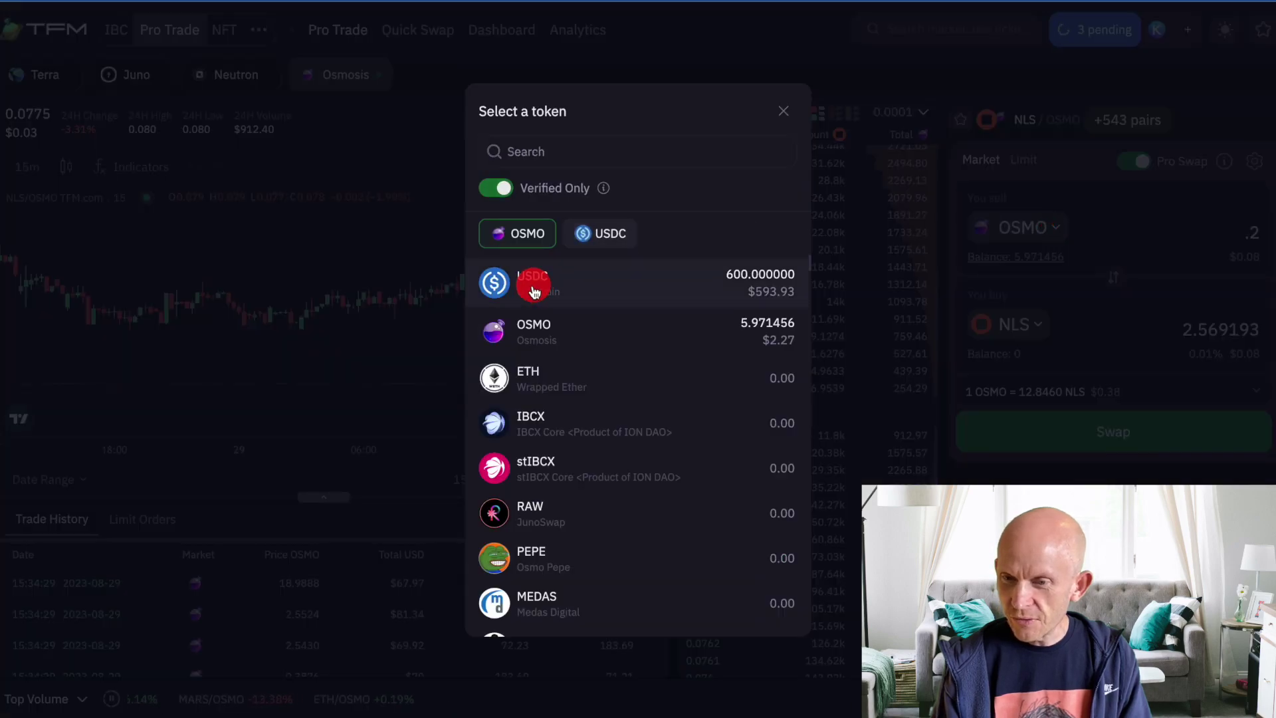
left_click(1040, 323)
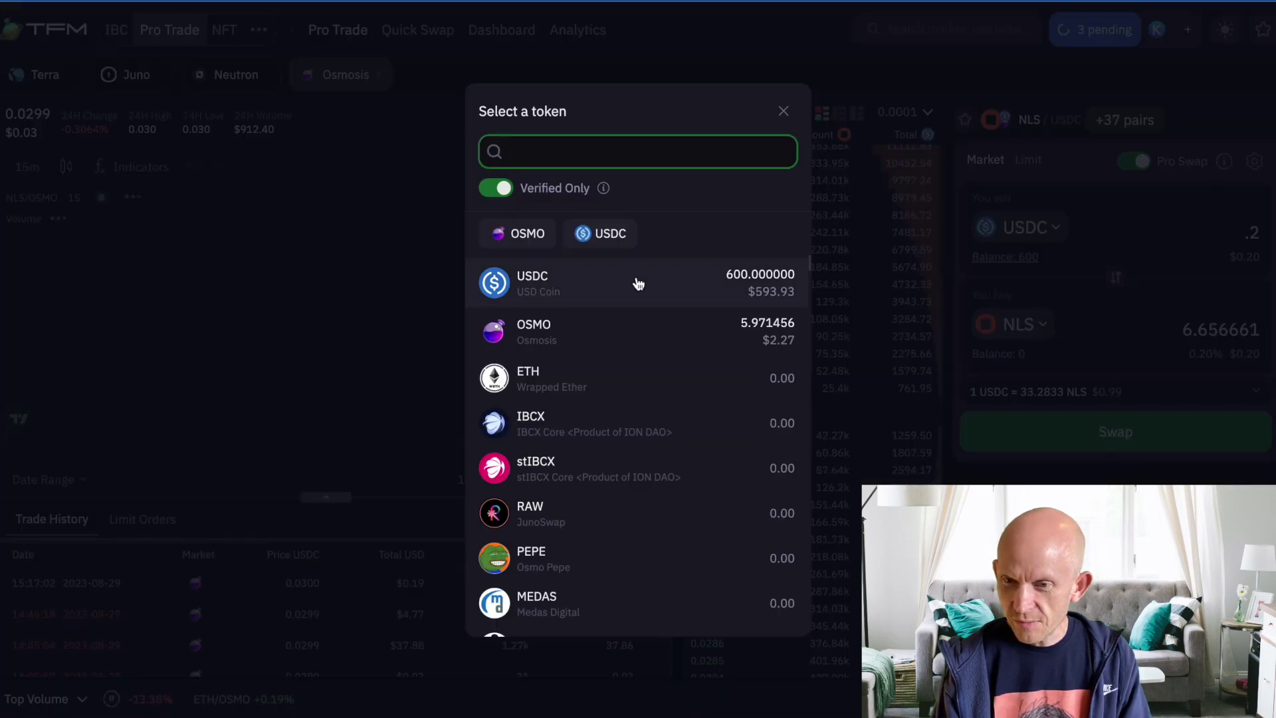
type("eth")
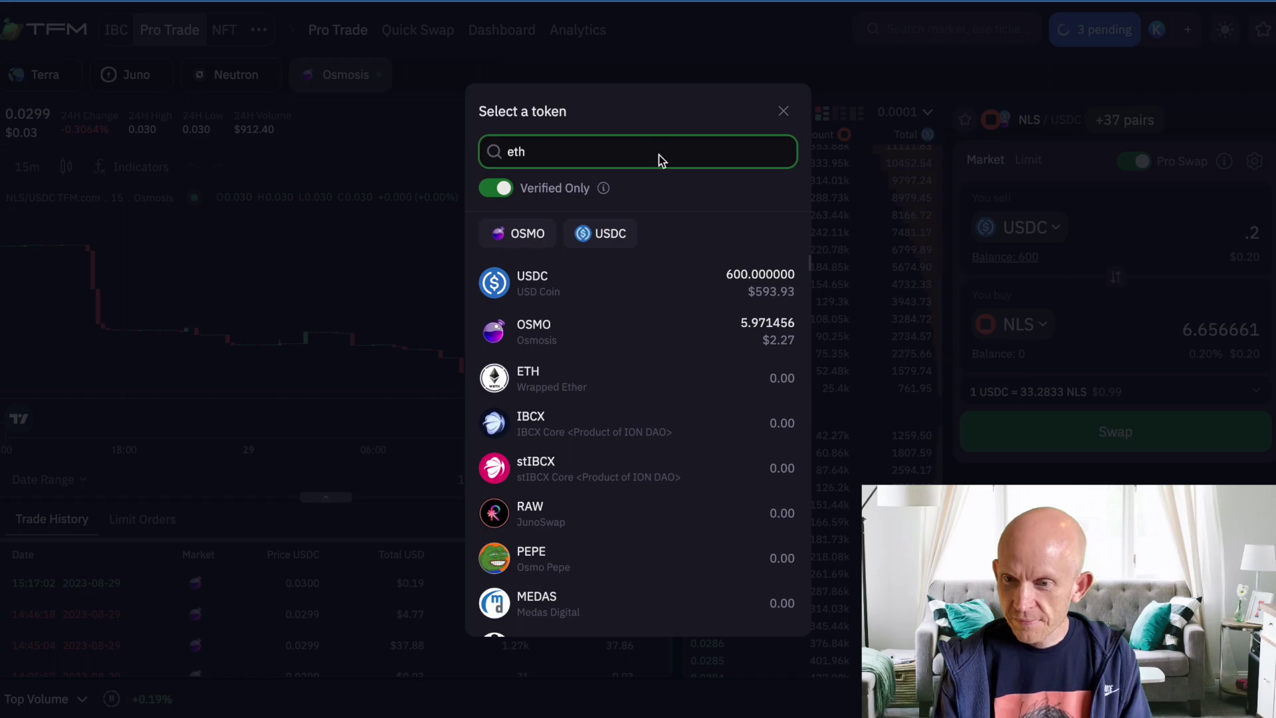
left_click(549, 329)
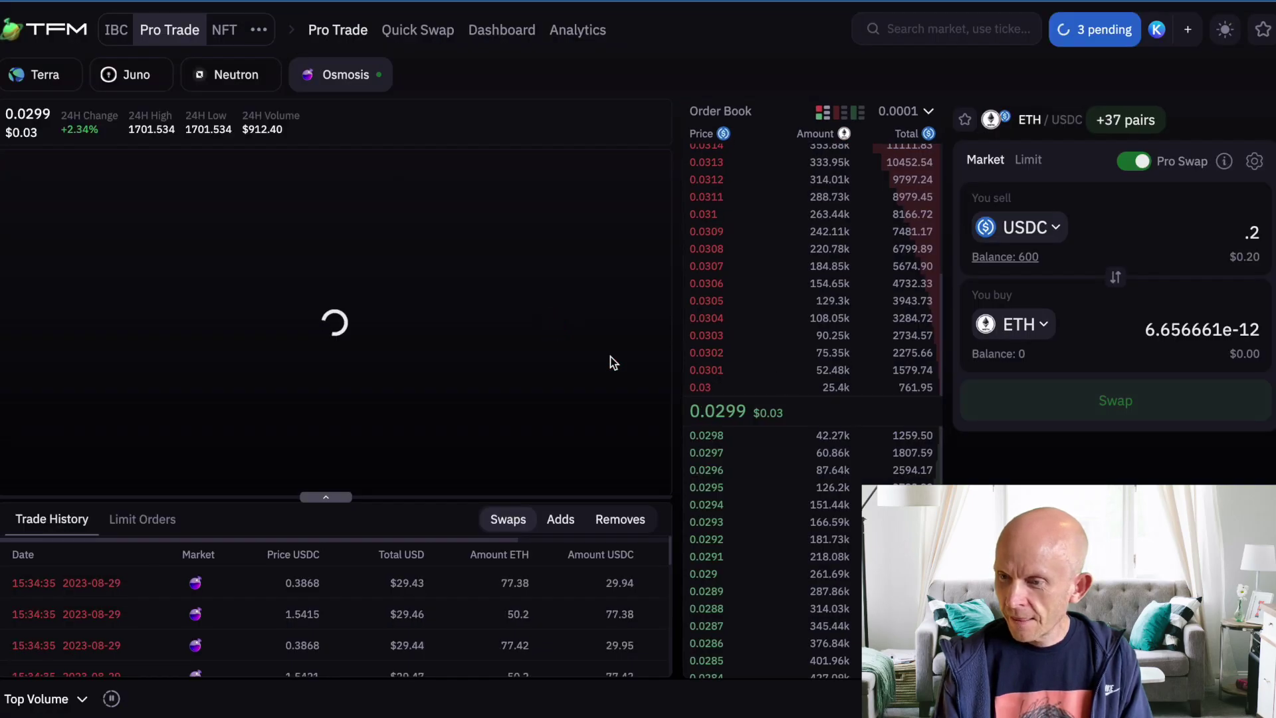
Step: Swap 100 USDC for about 0.0589 ETH and confirm it for wallet signing
double_click(1248, 232)
type("1")
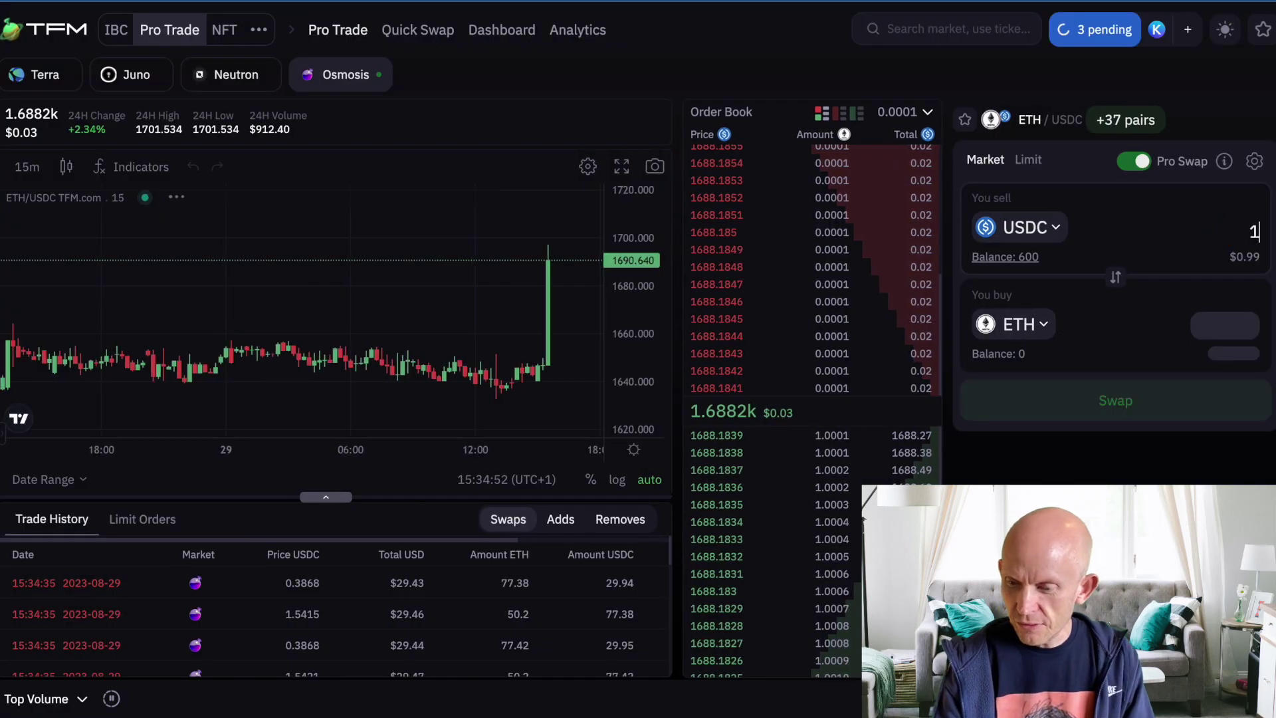
type("00")
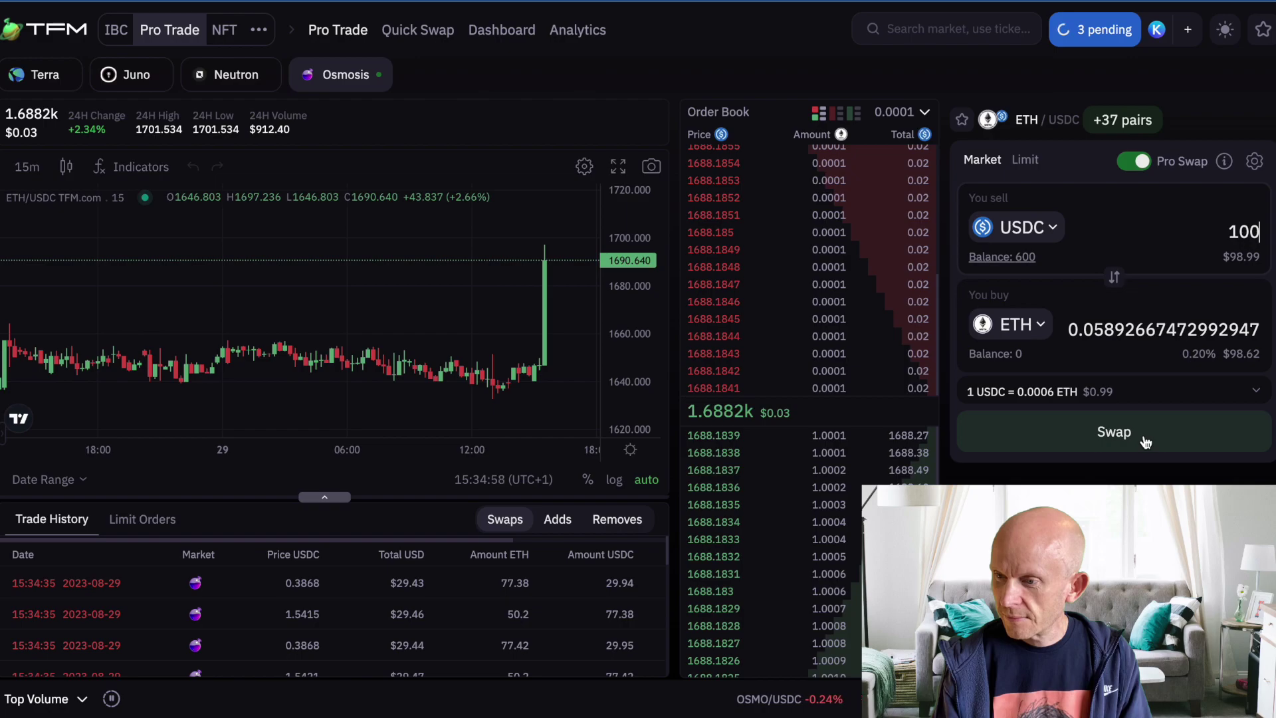
left_click(1145, 442)
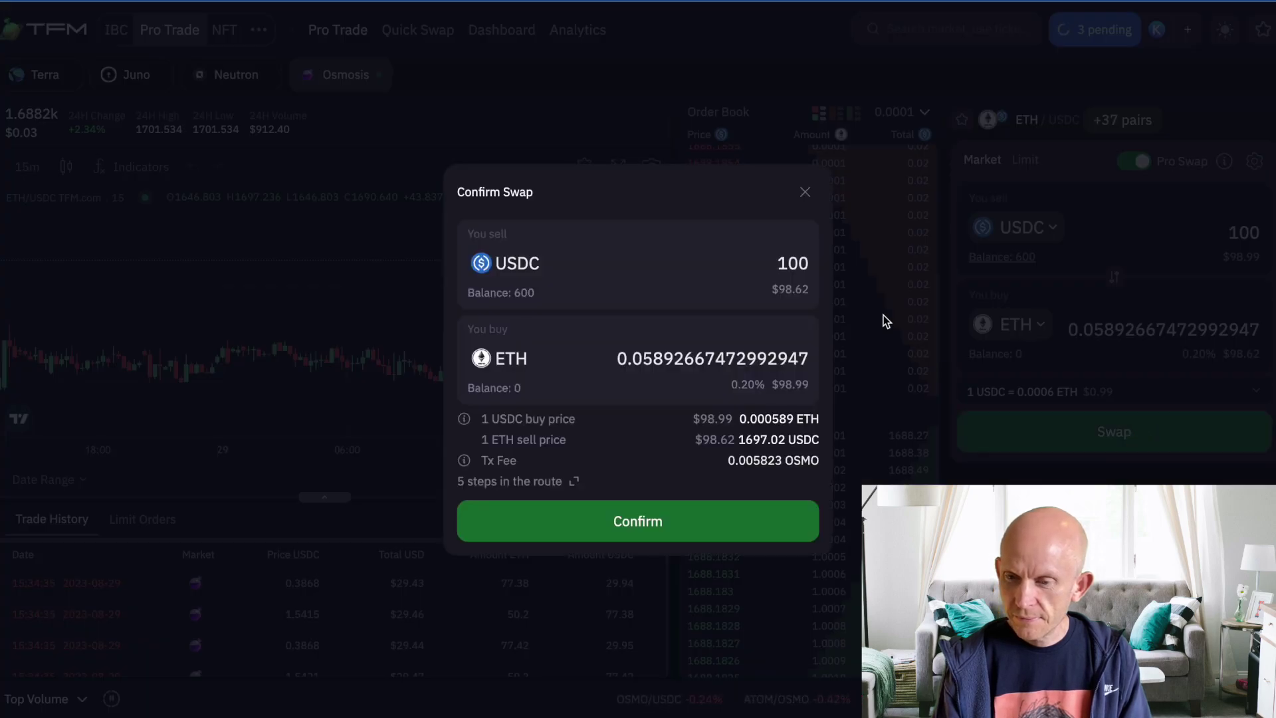
left_click(694, 522)
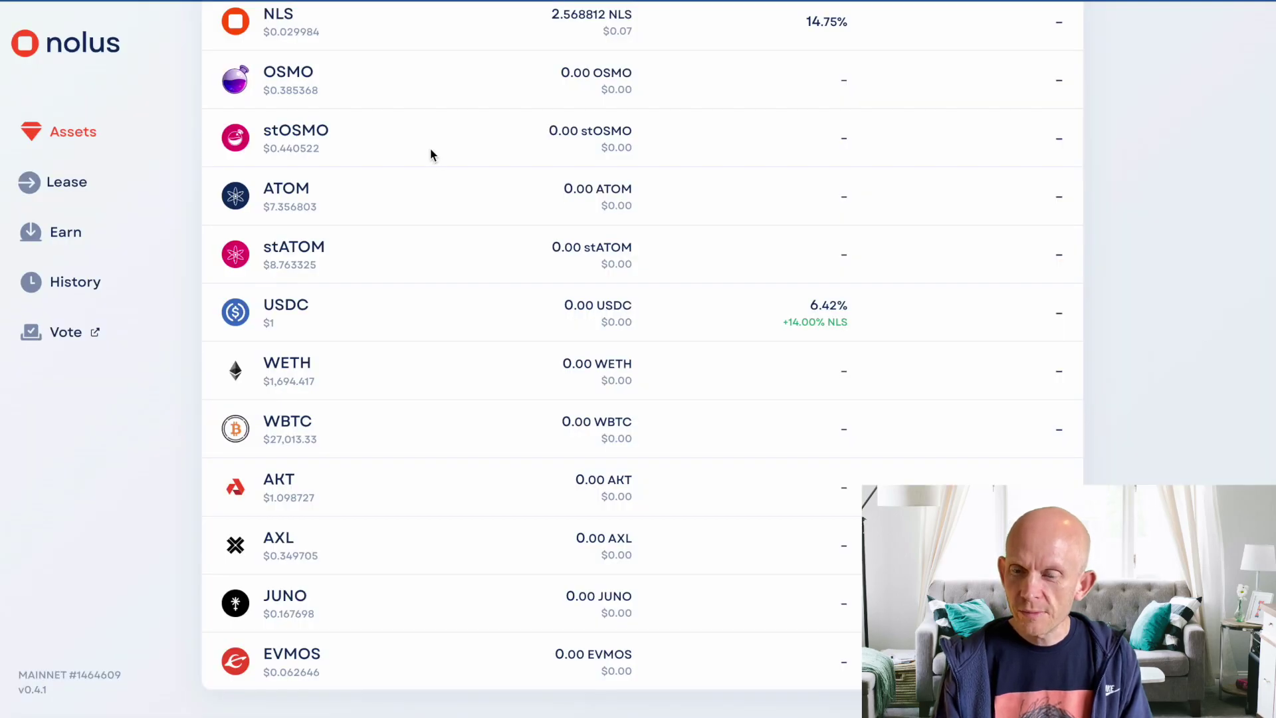
scroll(434, 156, "up", 1)
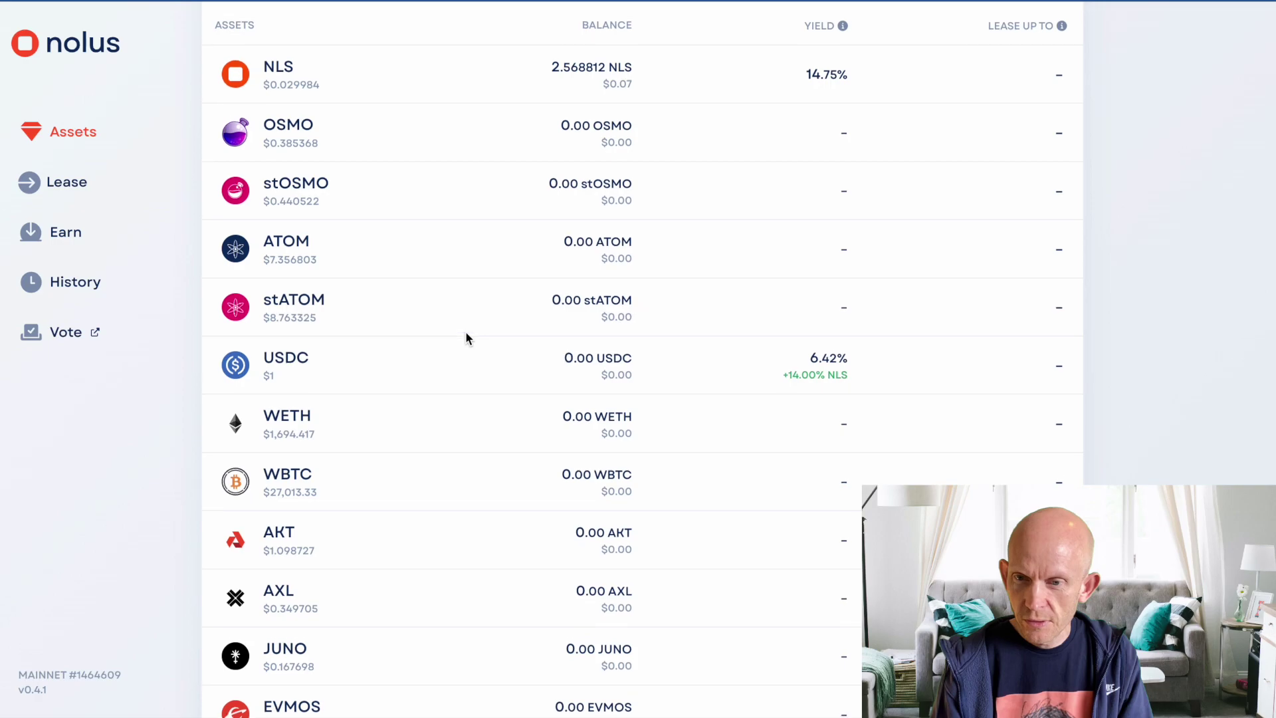
Step: Start receiving funds into the Nolus wallet from the Osmosis network
scroll(466, 338, "up", 2)
scroll(466, 338, "down", 3)
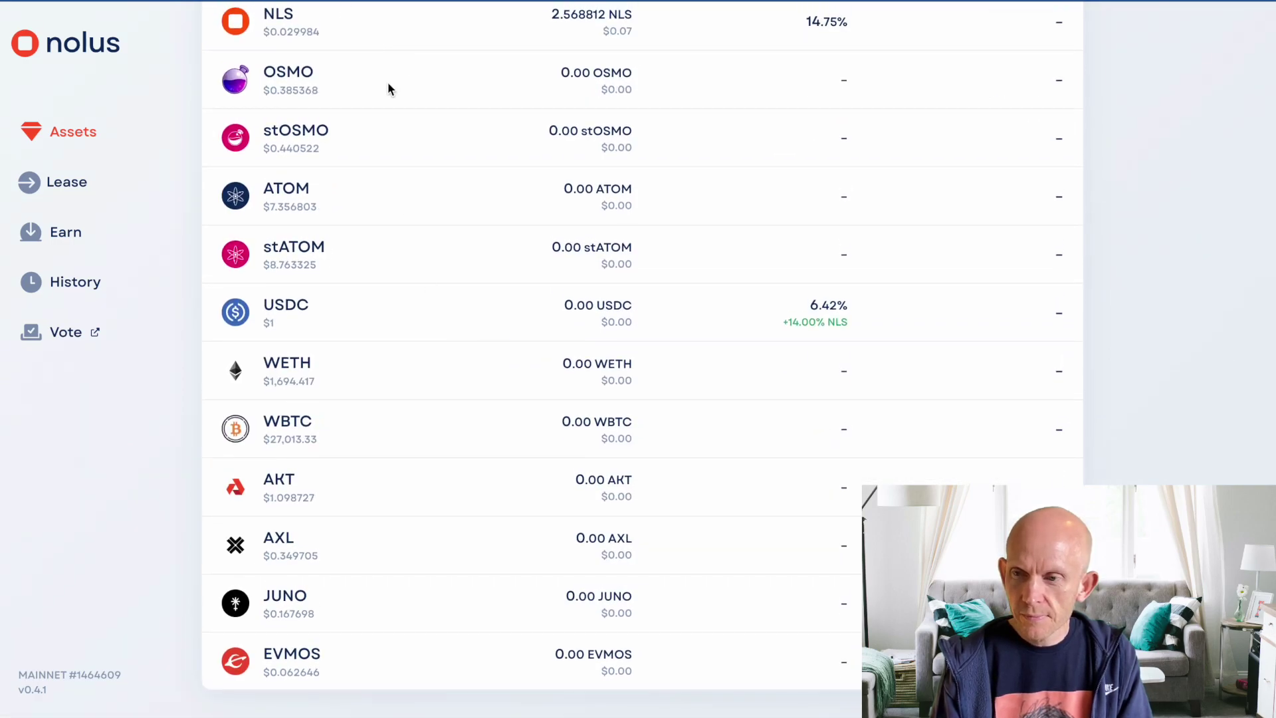
scroll(420, 124, "up", 8)
left_click(1041, 100)
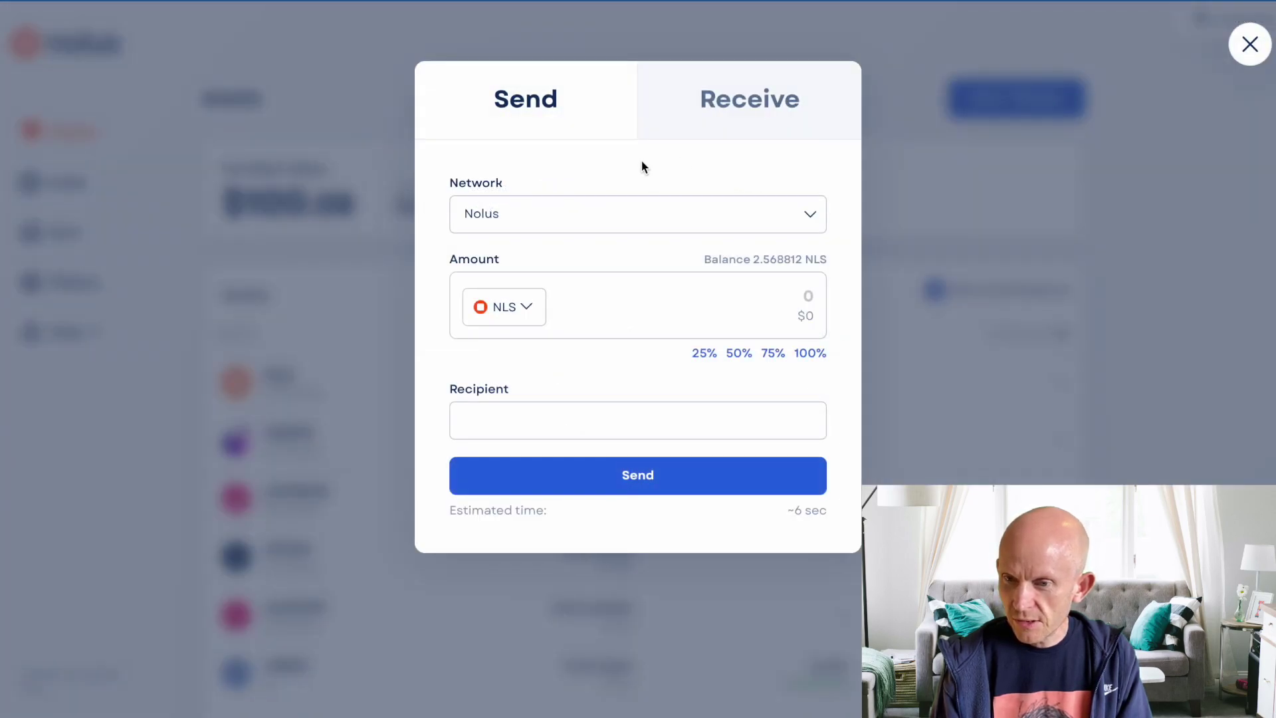
left_click(755, 104)
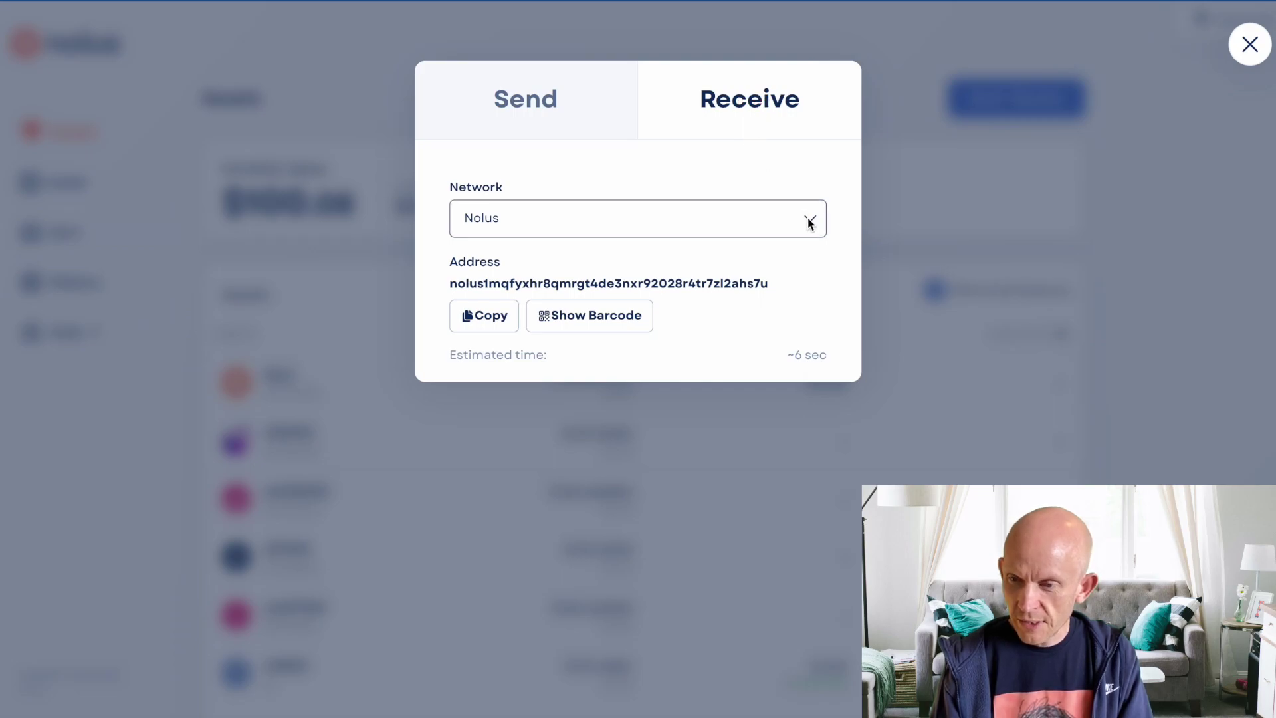
left_click(801, 222)
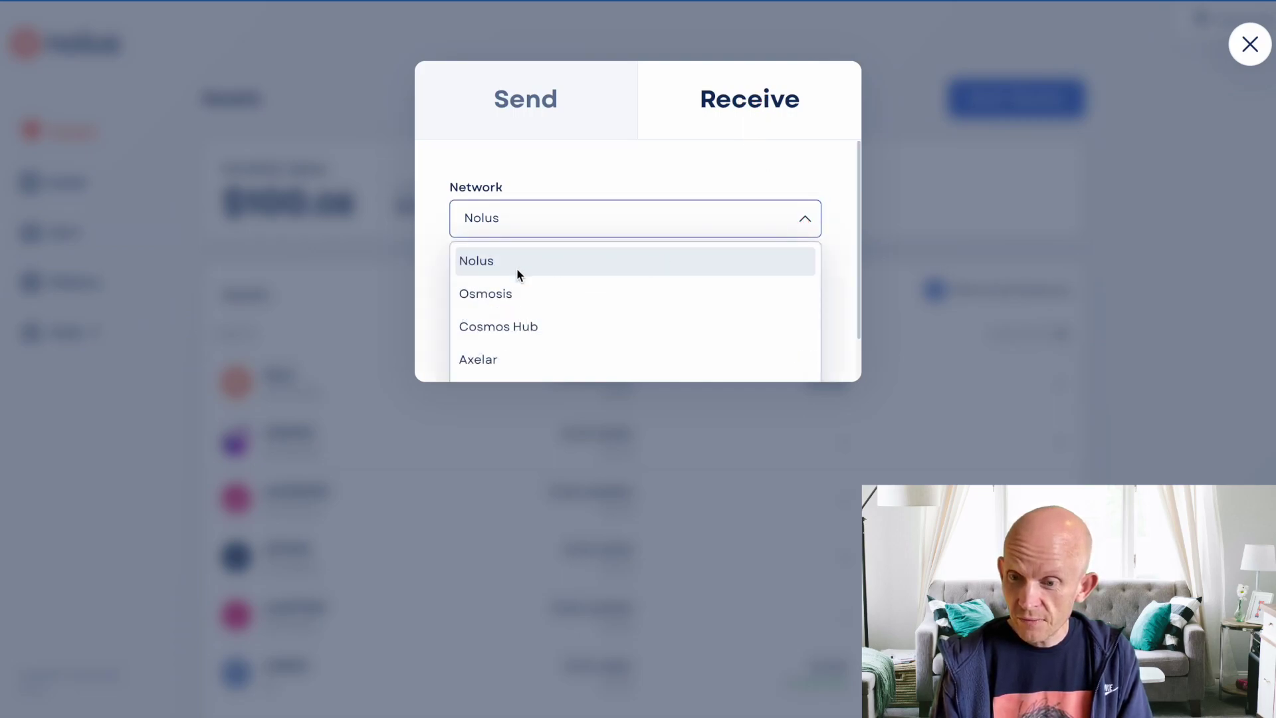
left_click(492, 296)
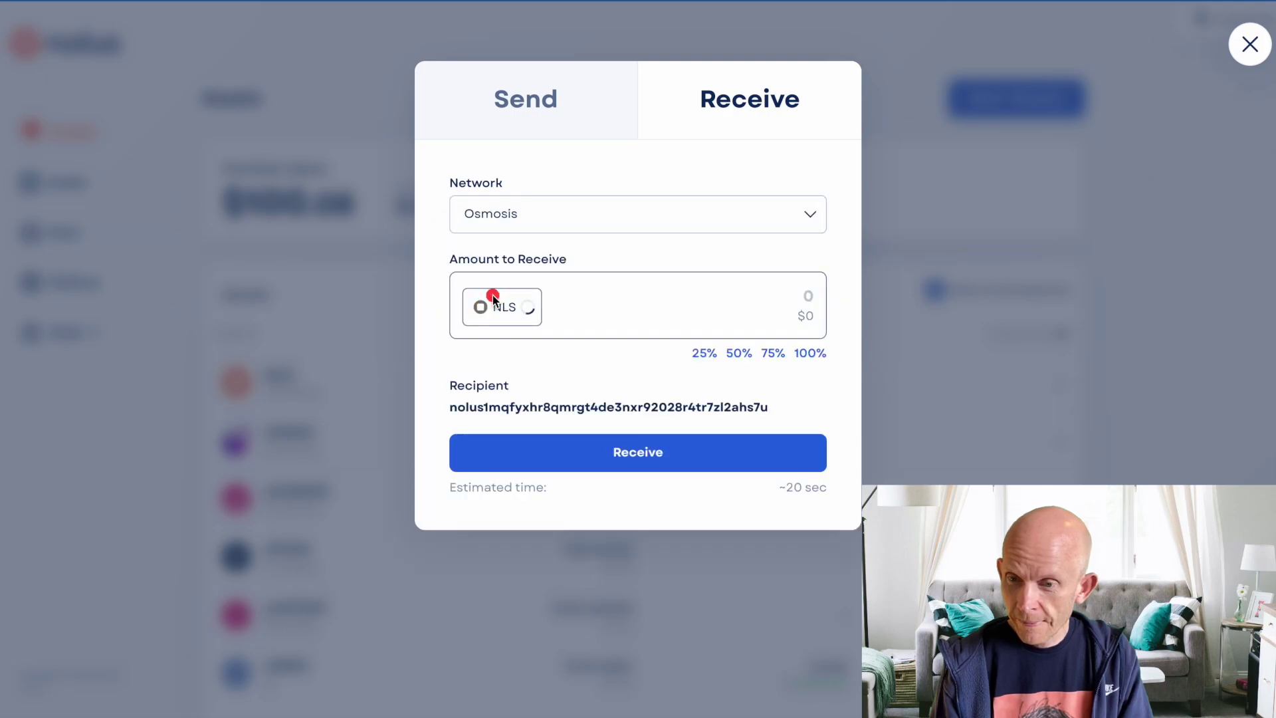
Step: Transfer 100% of the WETH balance from Osmosis and confirm the transfer
left_click(527, 302)
scroll(520, 385, "down", 5)
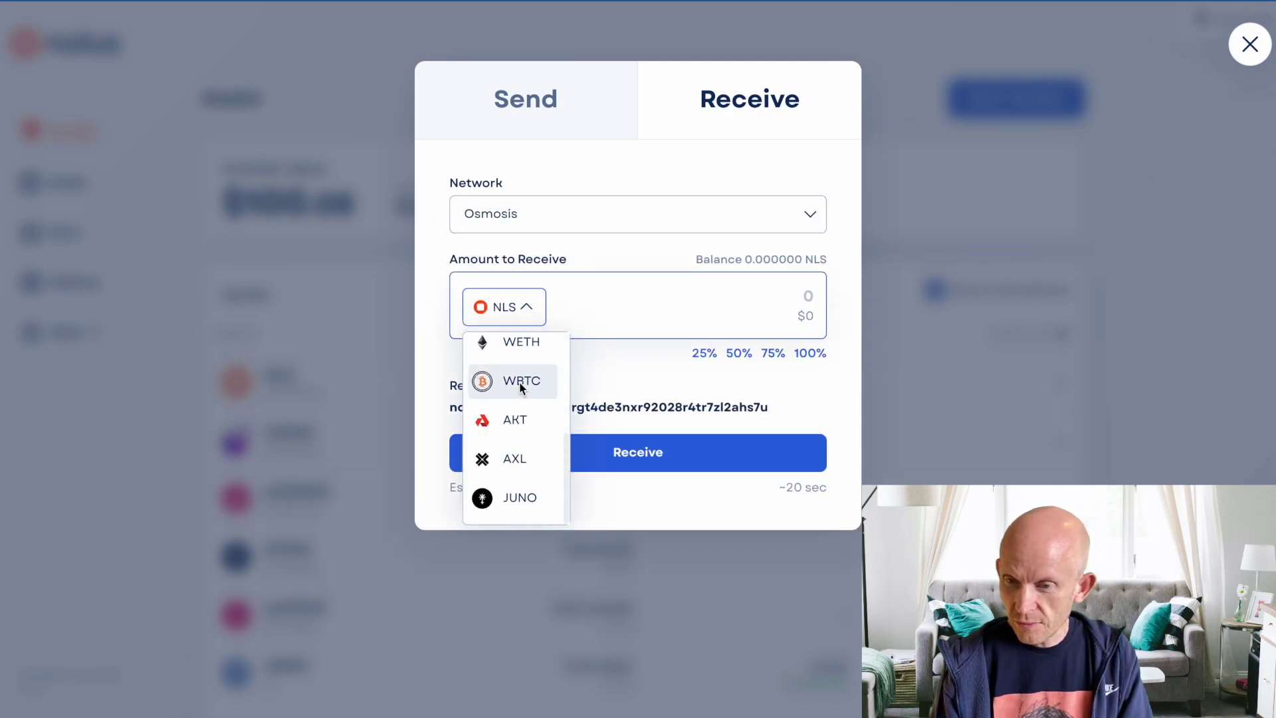
left_click(517, 344)
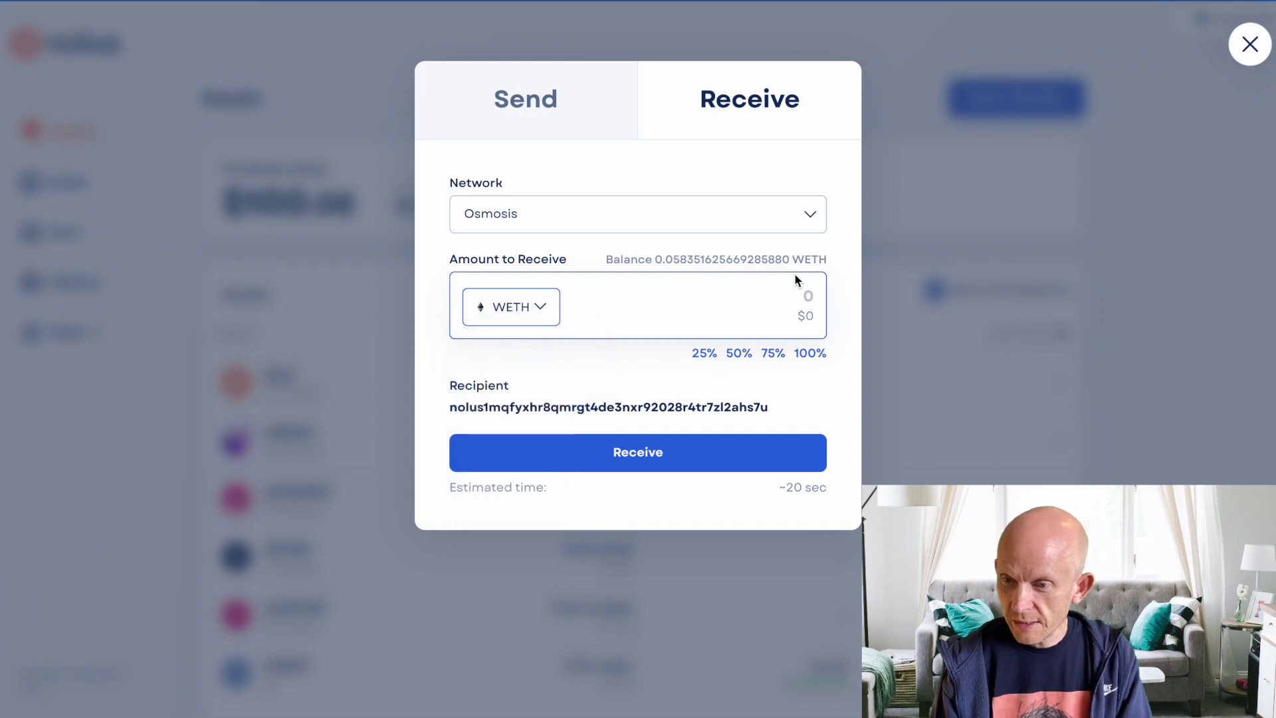
left_click(806, 354)
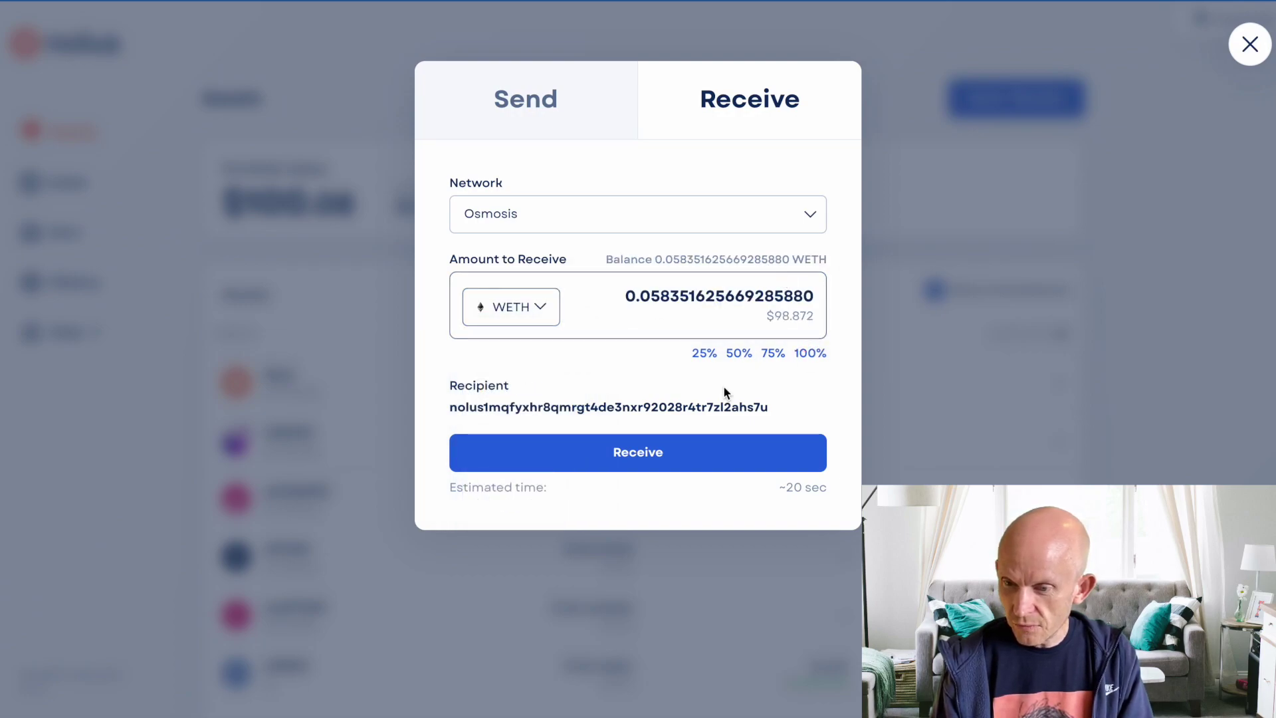
left_click(679, 460)
left_click(665, 350)
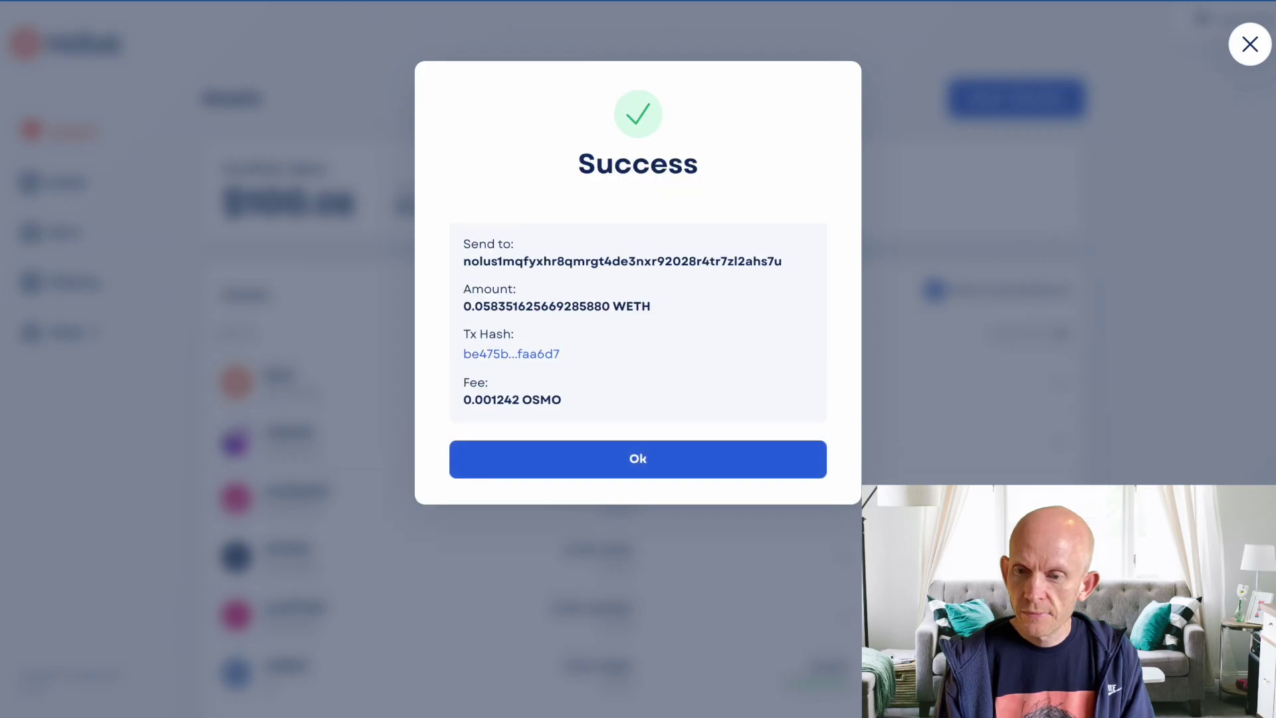
left_click(658, 473)
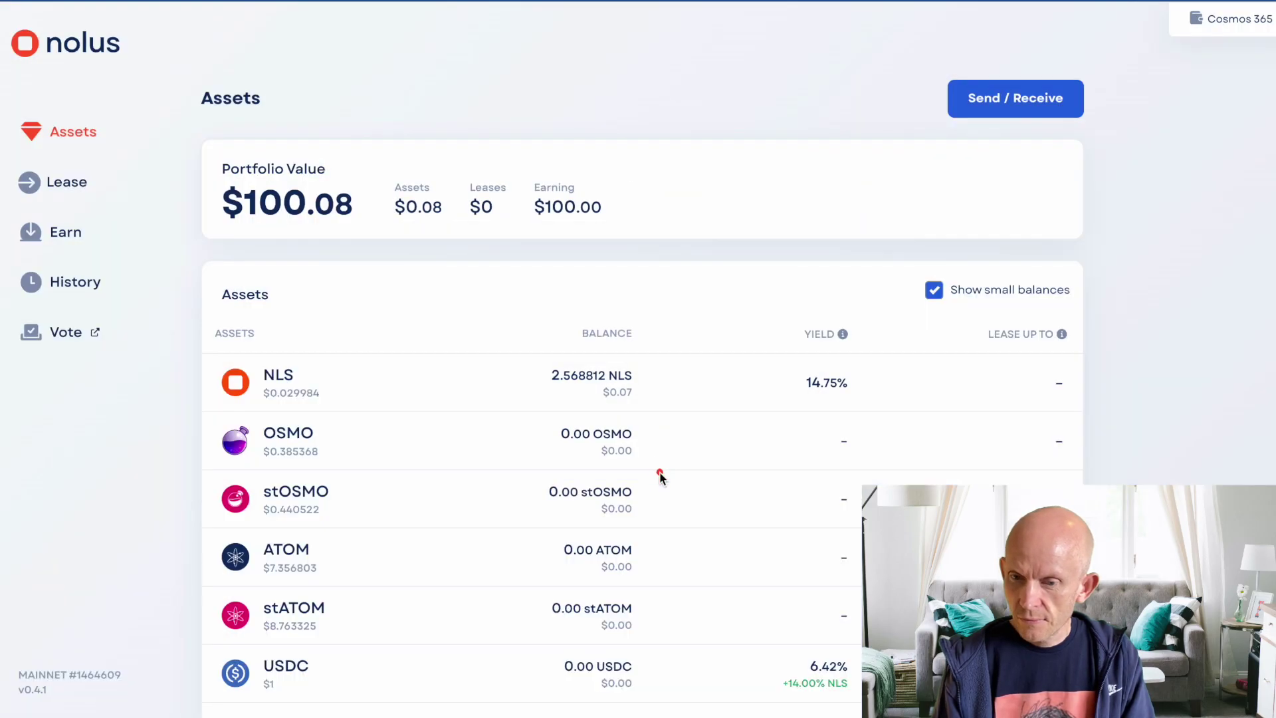
Step: Refresh balances to show 0.058351625669285880 WETH and start a WETH lease
scroll(443, 520, "down", 4)
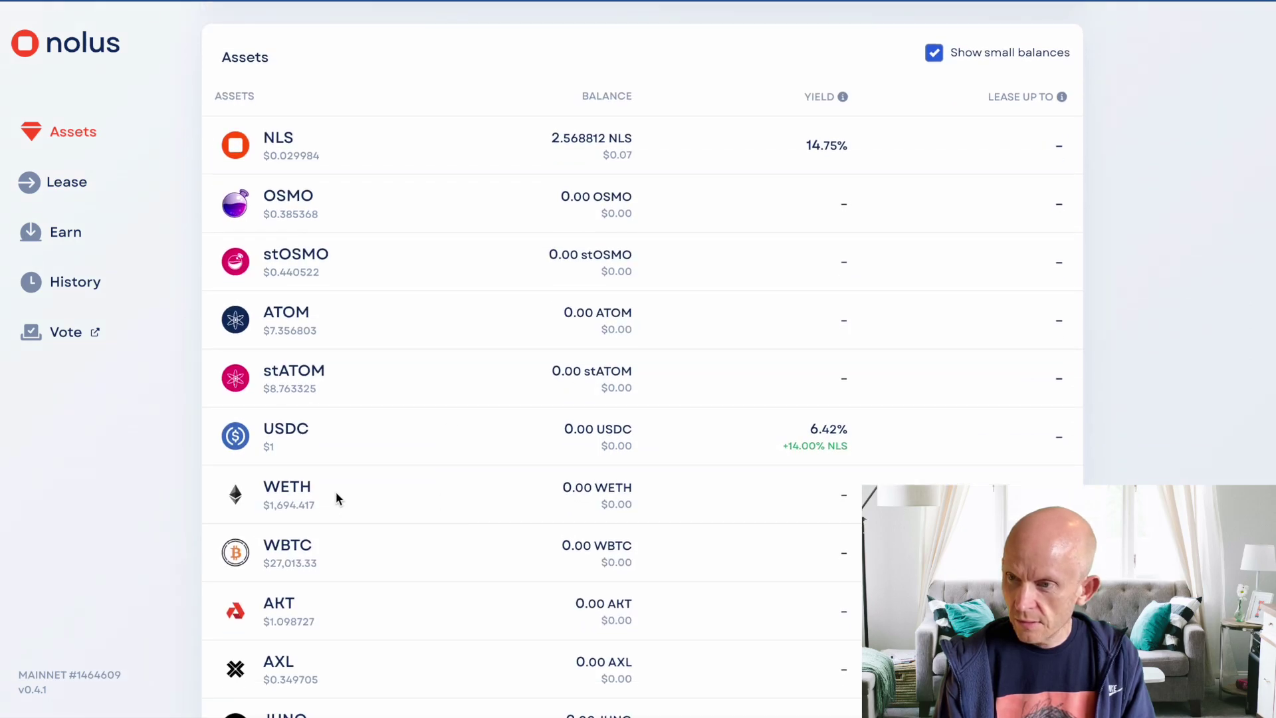
scroll(337, 492, "up", 4)
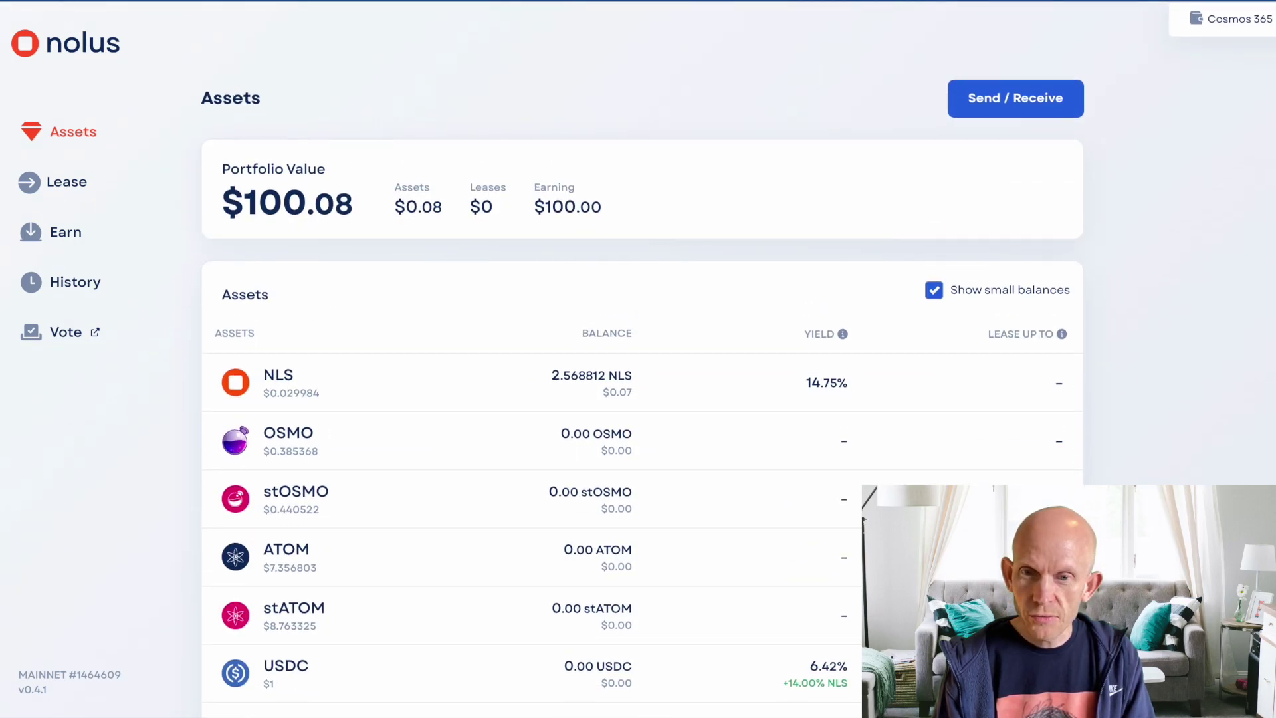
left_click(210, 2)
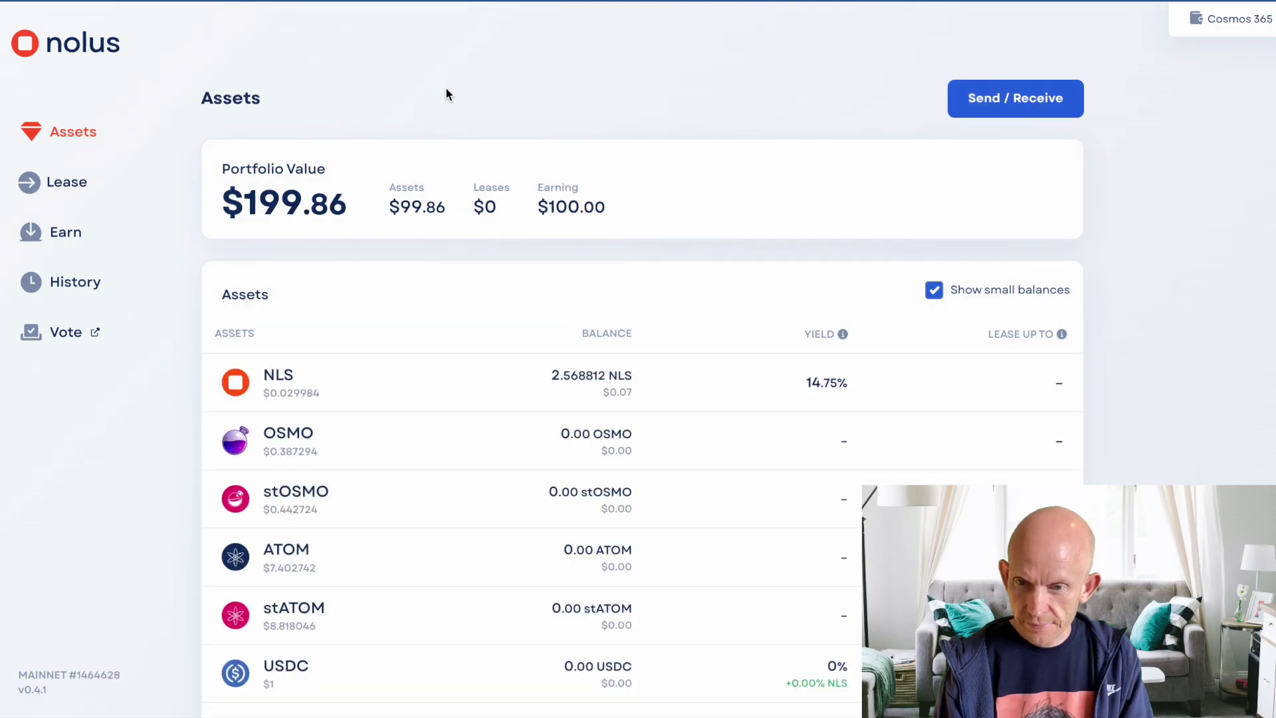
scroll(344, 234, "down", 6)
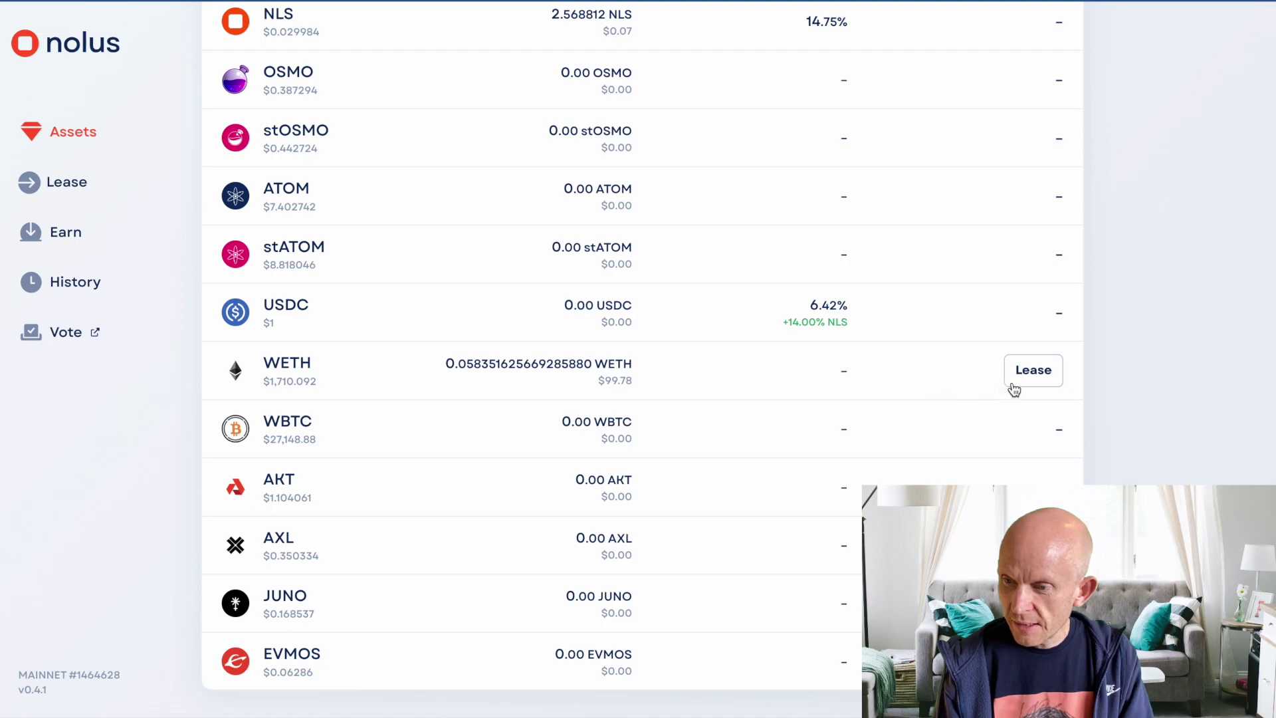
scroll(1167, 372, "up", 4)
scroll(1167, 373, "down", 1)
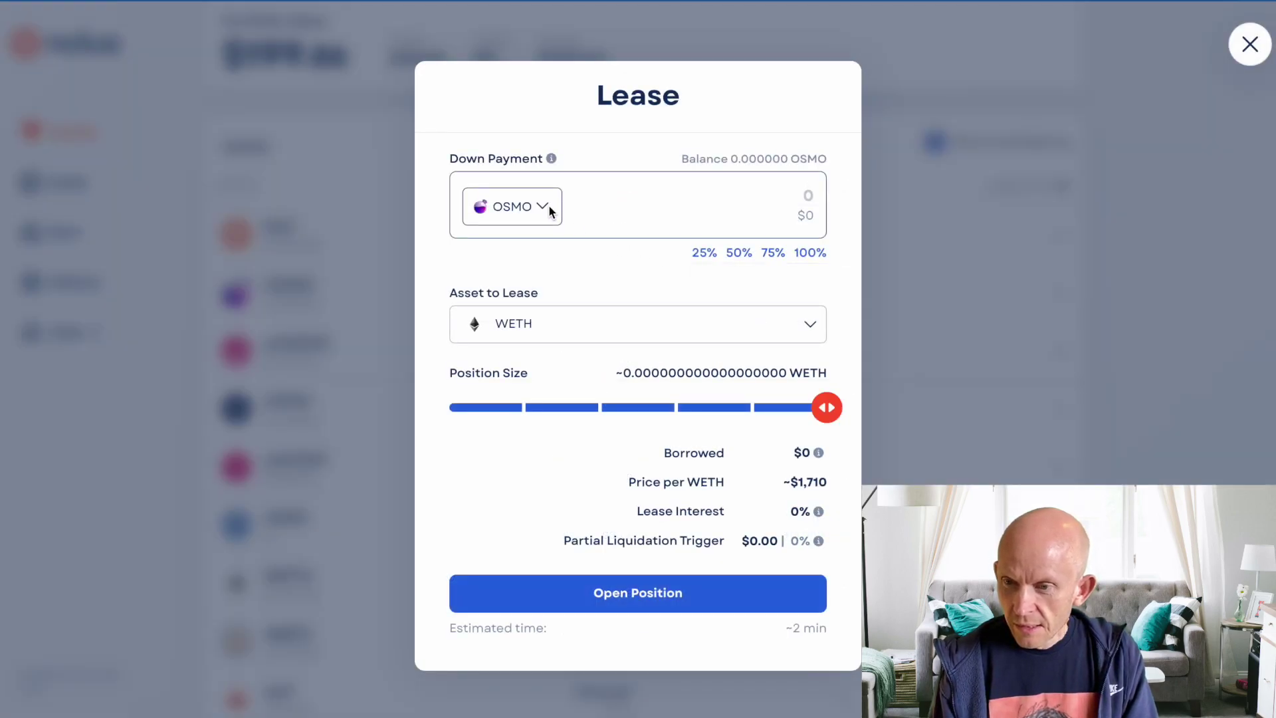
left_click(807, 325)
Step: Put the full 0.058351625669285880 WETH down as payment and choose WETH to lease
scroll(674, 399, "down", 2)
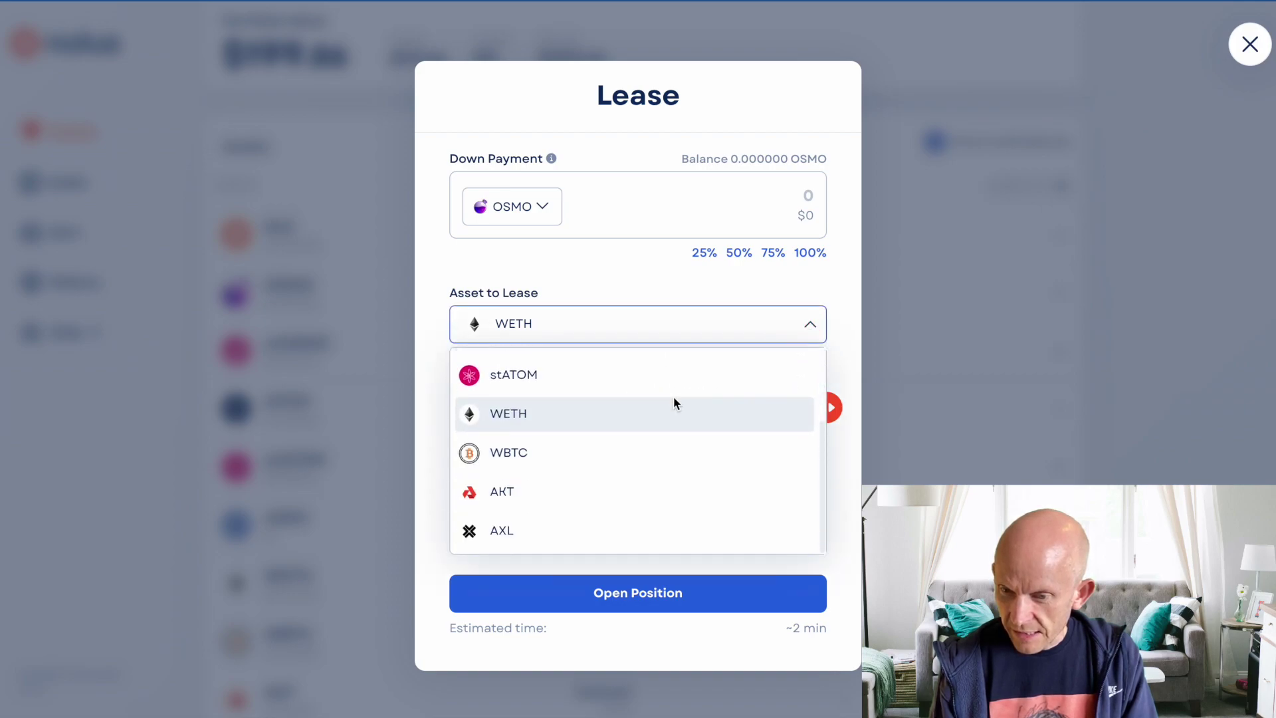
scroll(672, 398, "up", 2)
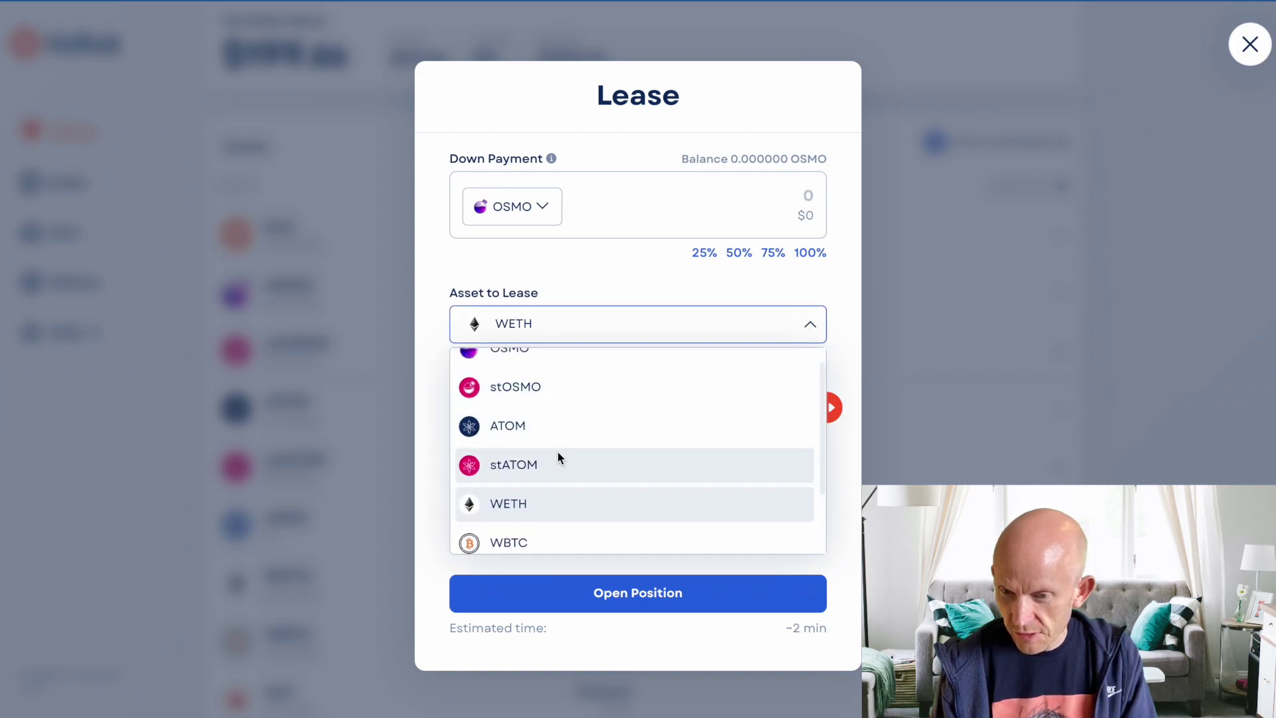
left_click(531, 465)
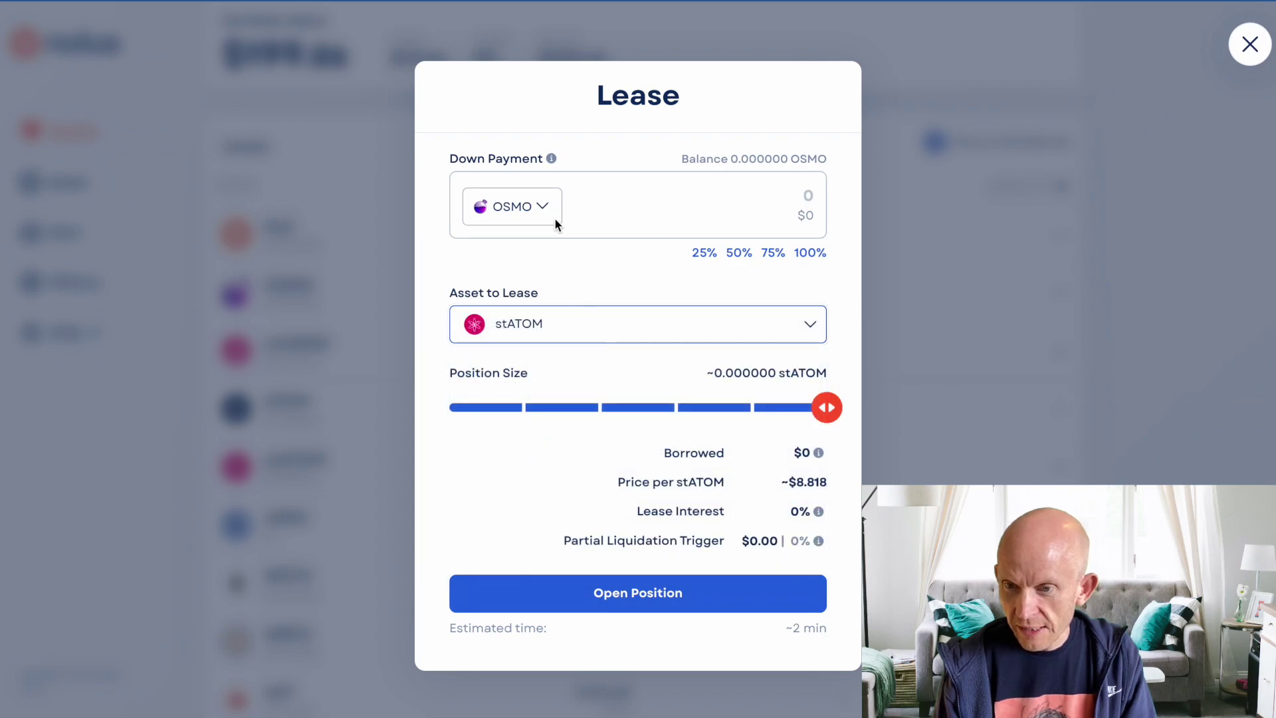
left_click(549, 201)
scroll(537, 324, "down", 2)
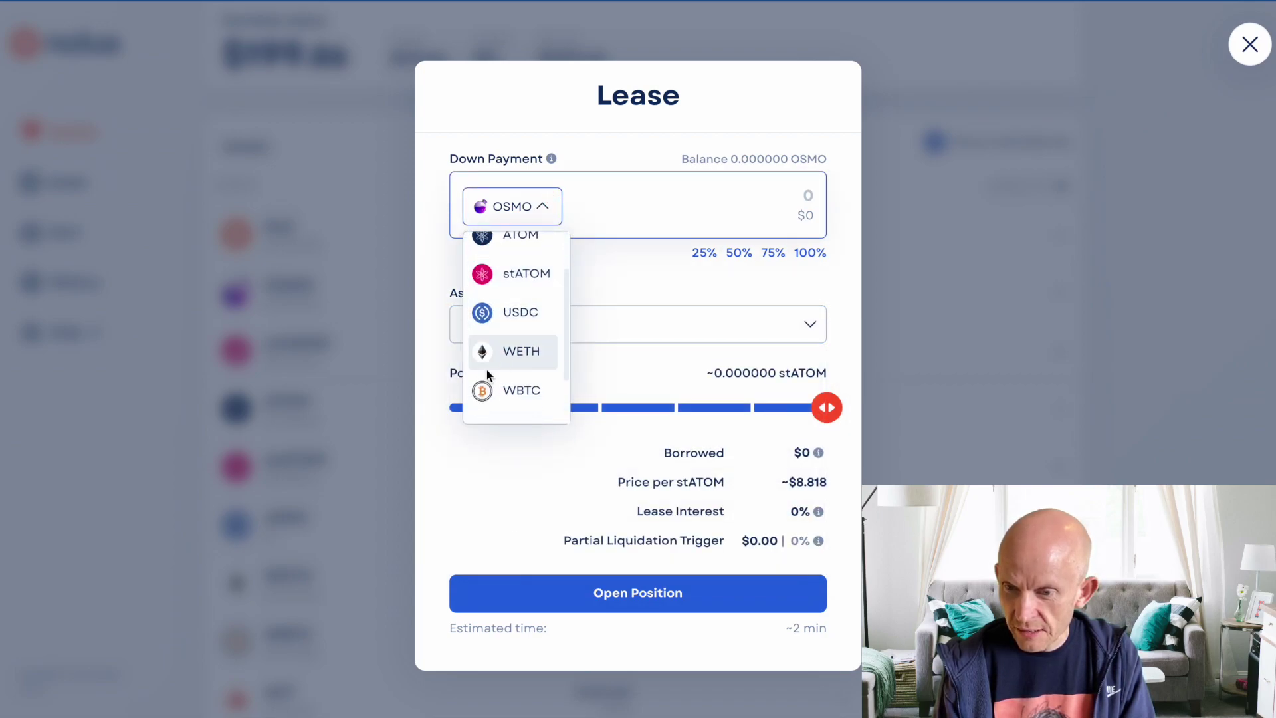
left_click(512, 350)
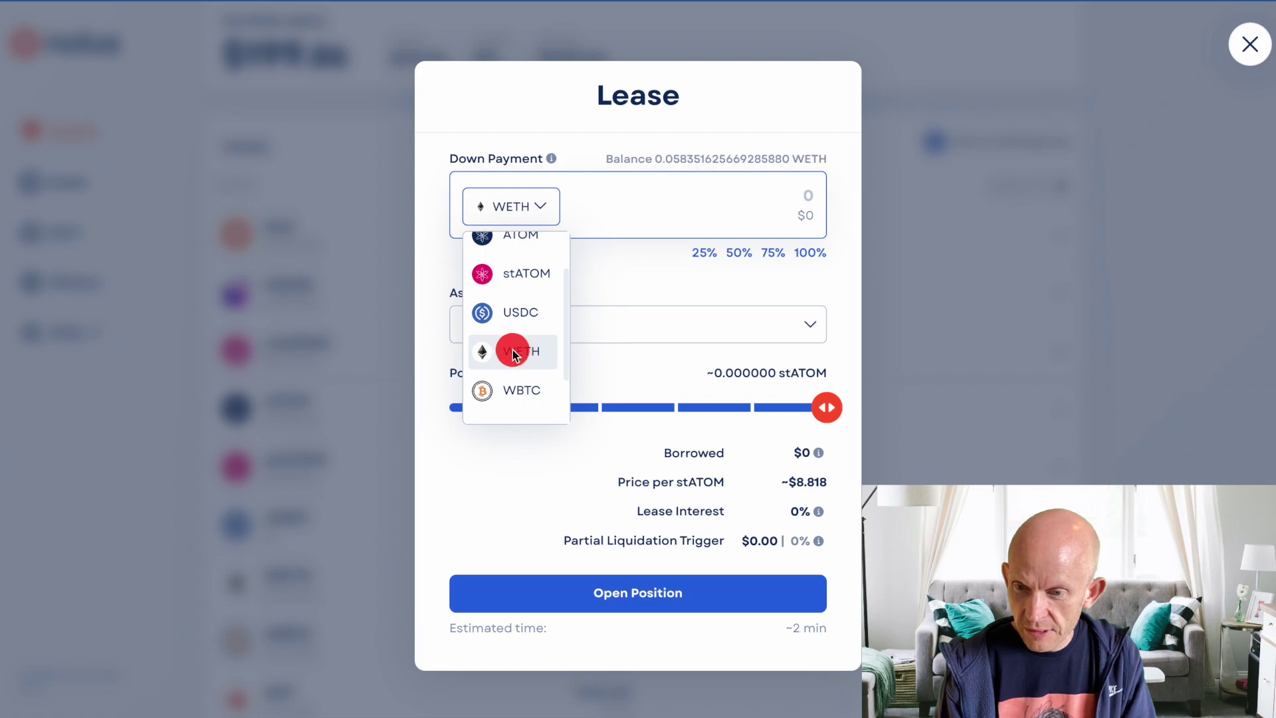
left_click(807, 253)
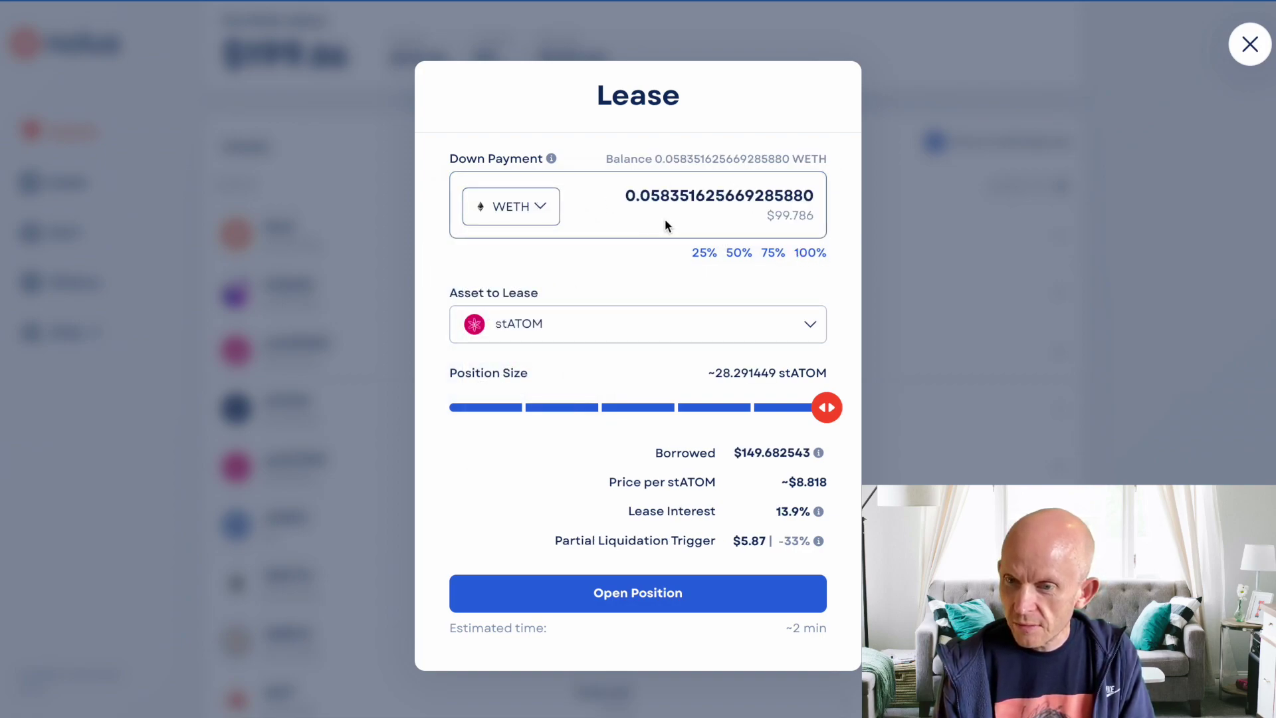
left_click(807, 319)
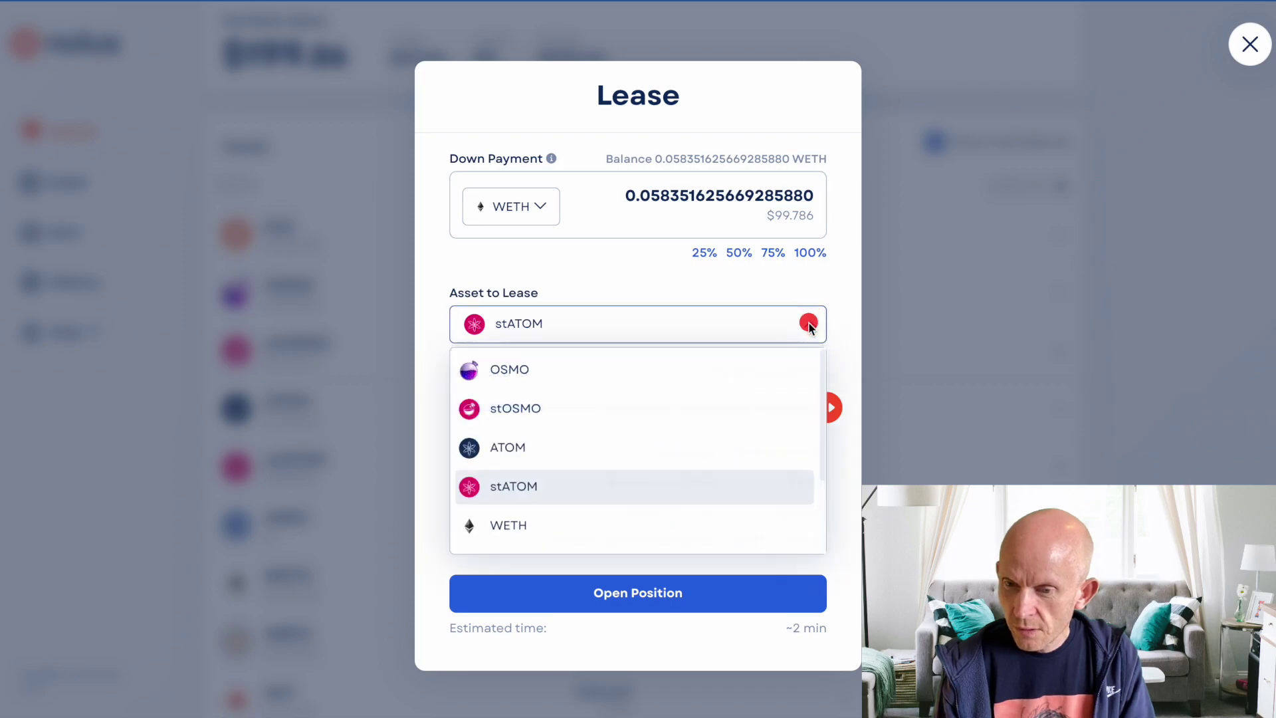
scroll(508, 478, "down", 1)
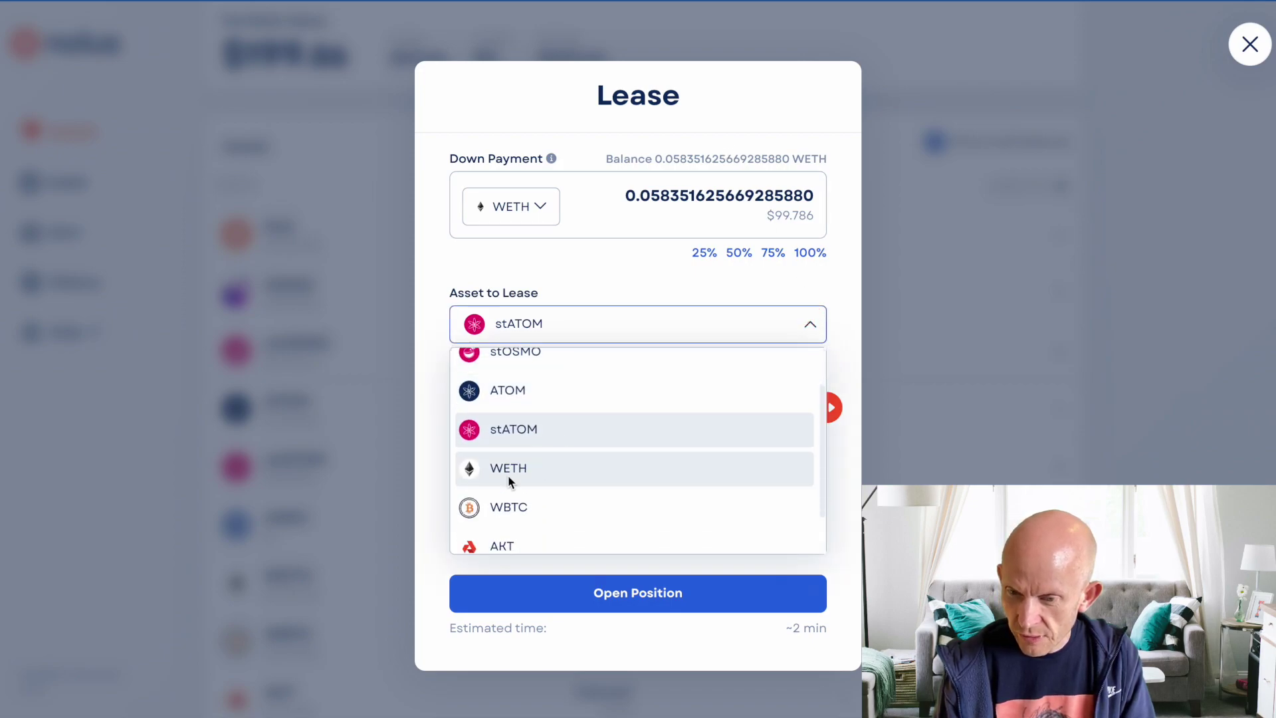
left_click(503, 469)
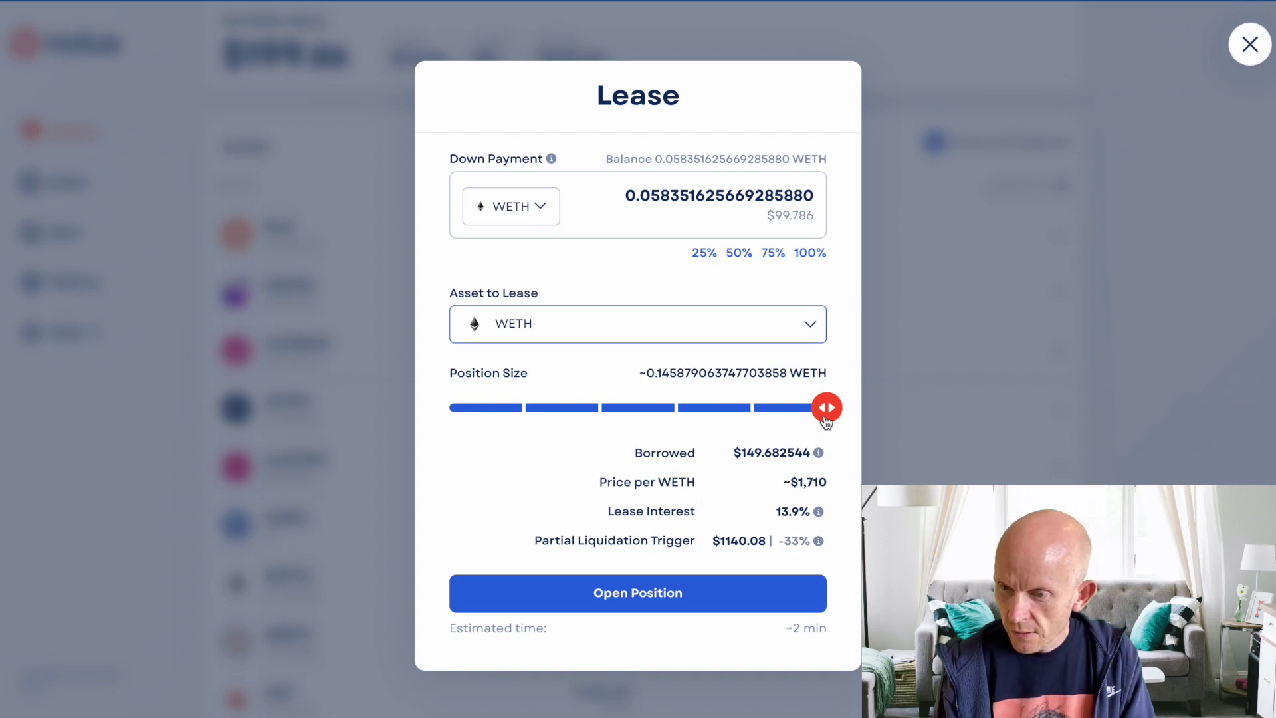
Step: Resize the WETH lease to about 0.1167 WETH, borrowing roughly $100, and open the position
left_click_drag(825, 412, 685, 413)
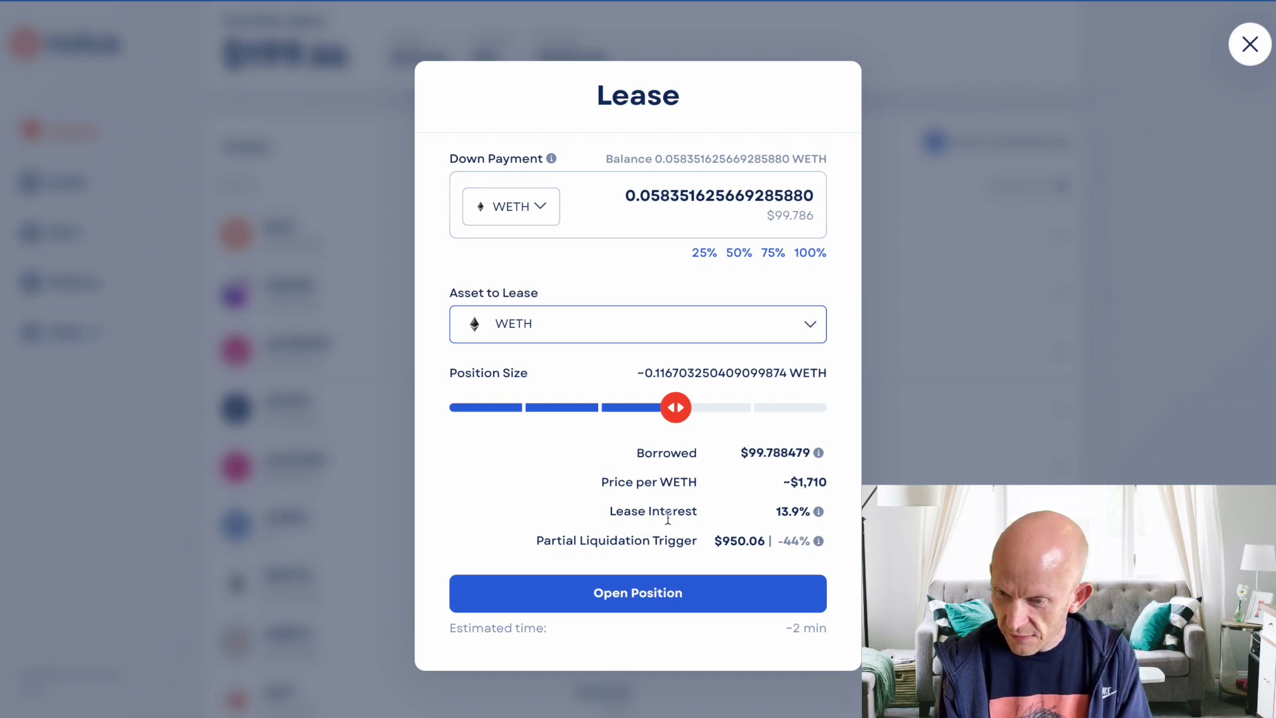
mouse_move(819, 519)
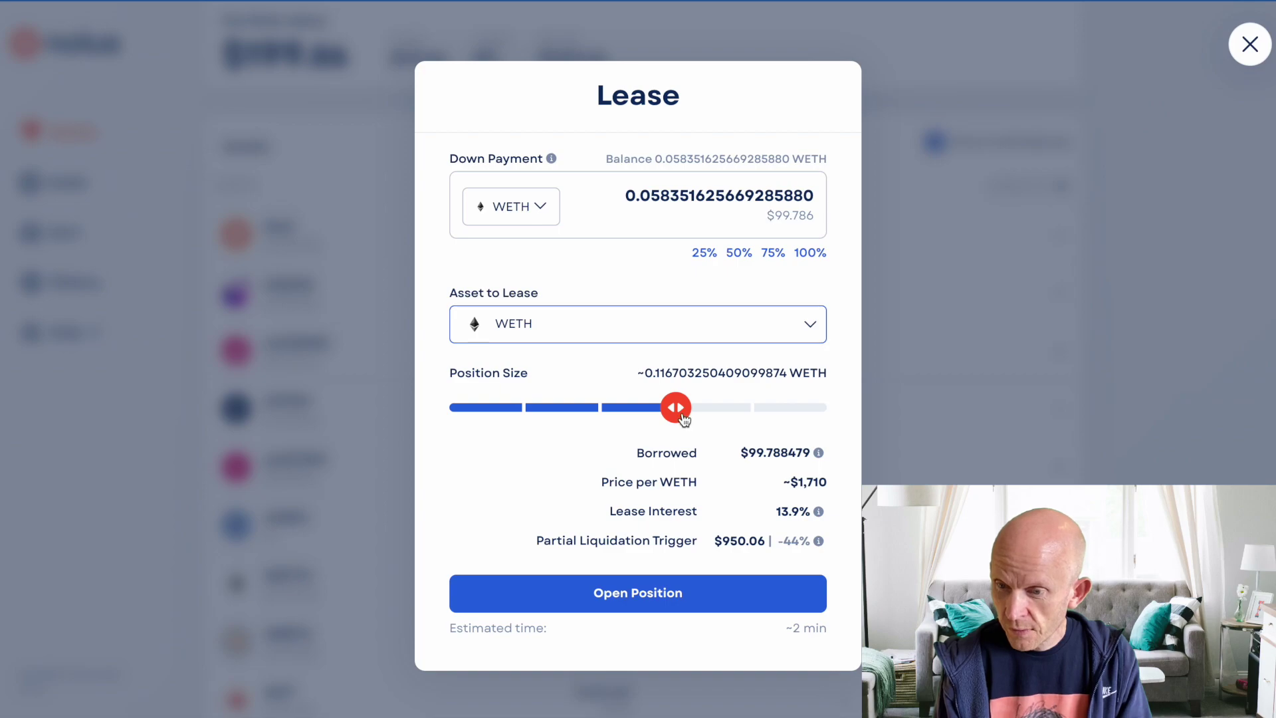
mouse_move(678, 408)
left_mouse_down()
mouse_move(844, 416)
mouse_move(542, 426)
mouse_move(594, 413)
mouse_move(670, 423)
left_mouse_up()
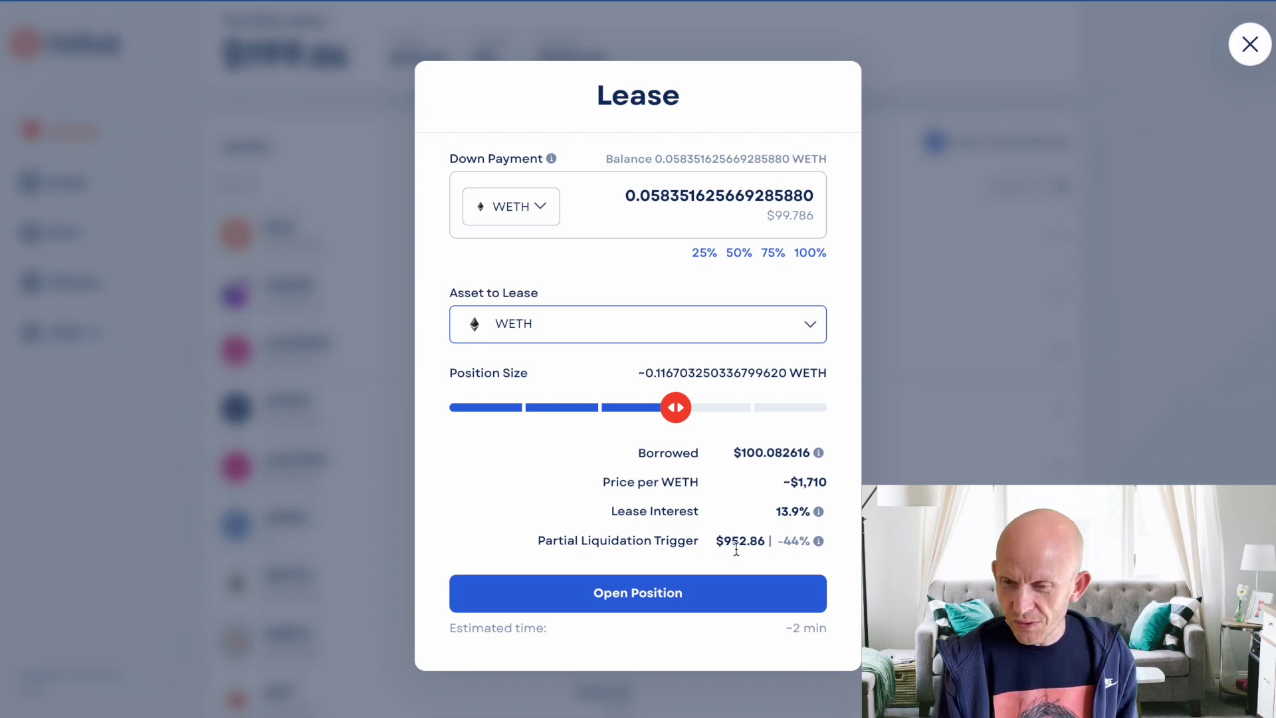
left_click_drag(676, 407, 855, 415)
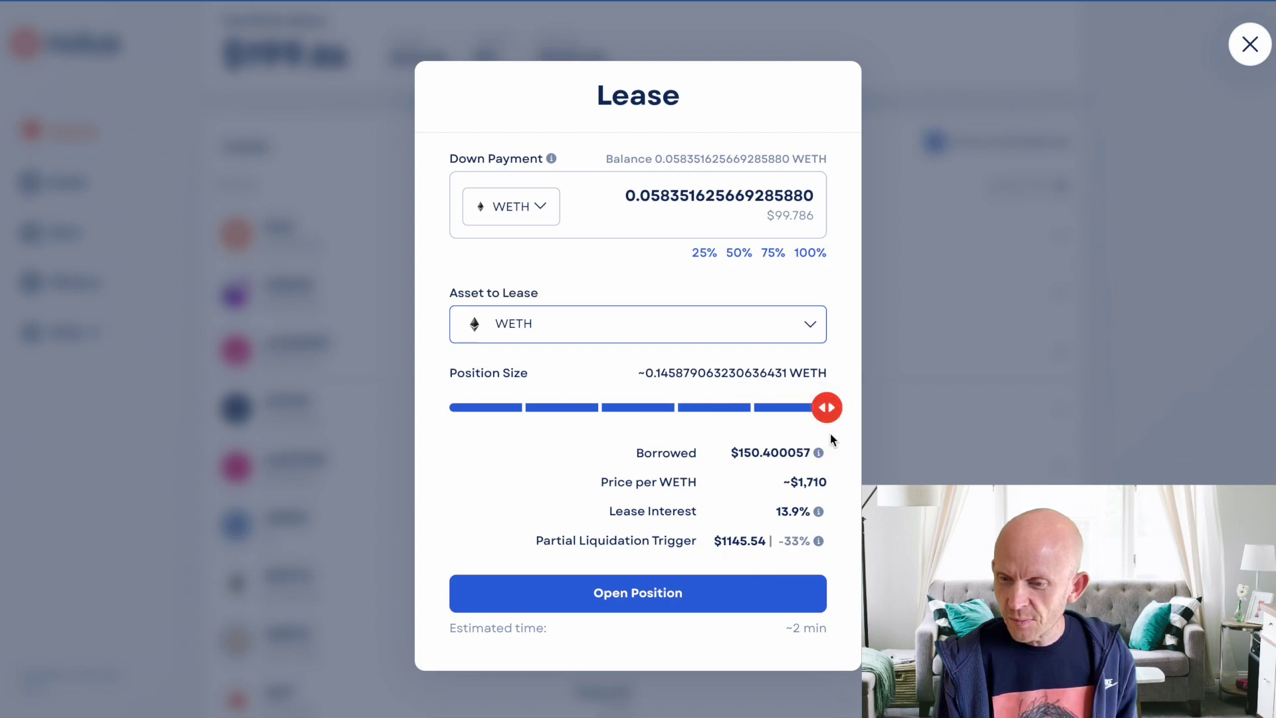
left_click_drag(824, 410, 676, 411)
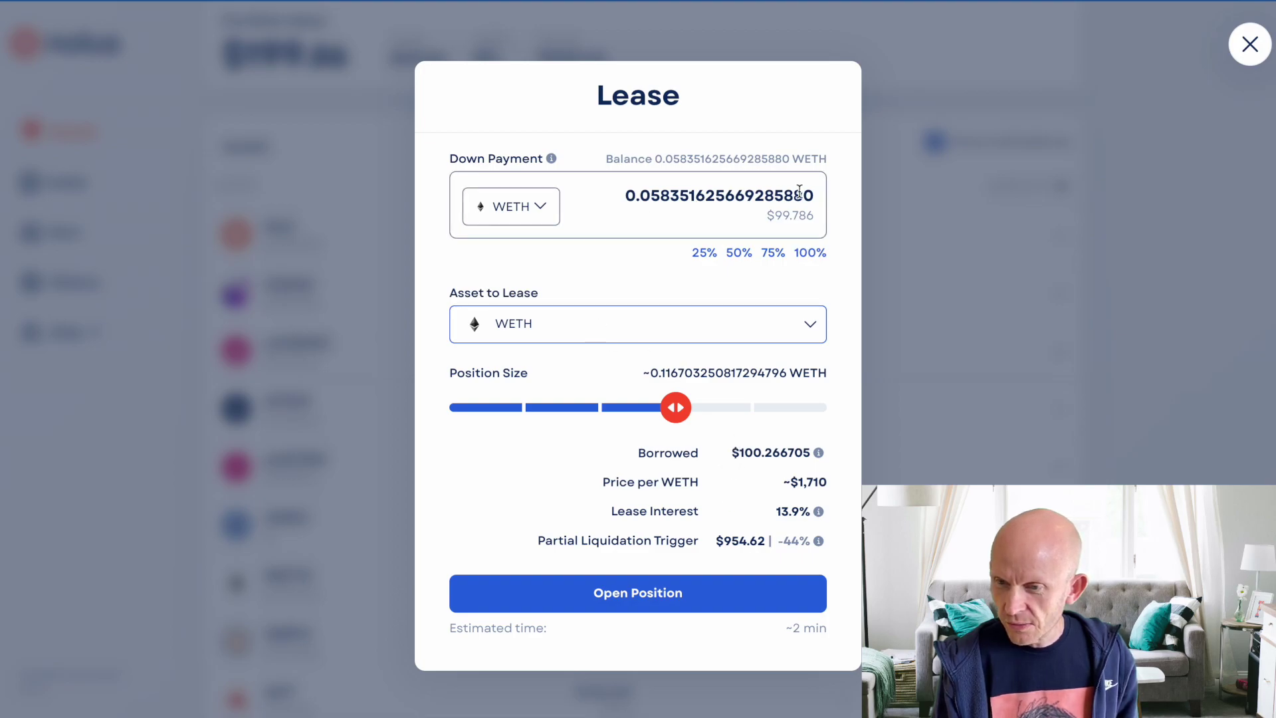
left_click(694, 588)
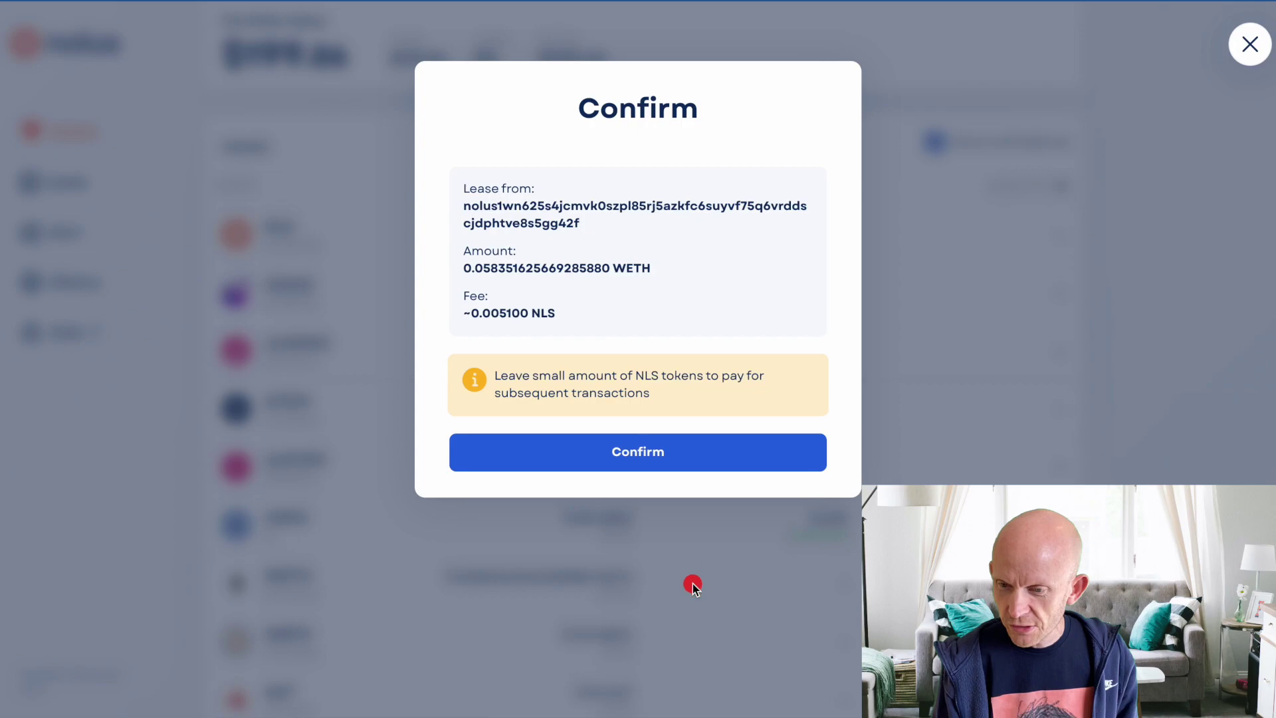
Step: Approve the WETH lease transaction, dismiss the success notice, and go to Leases
left_click(687, 456)
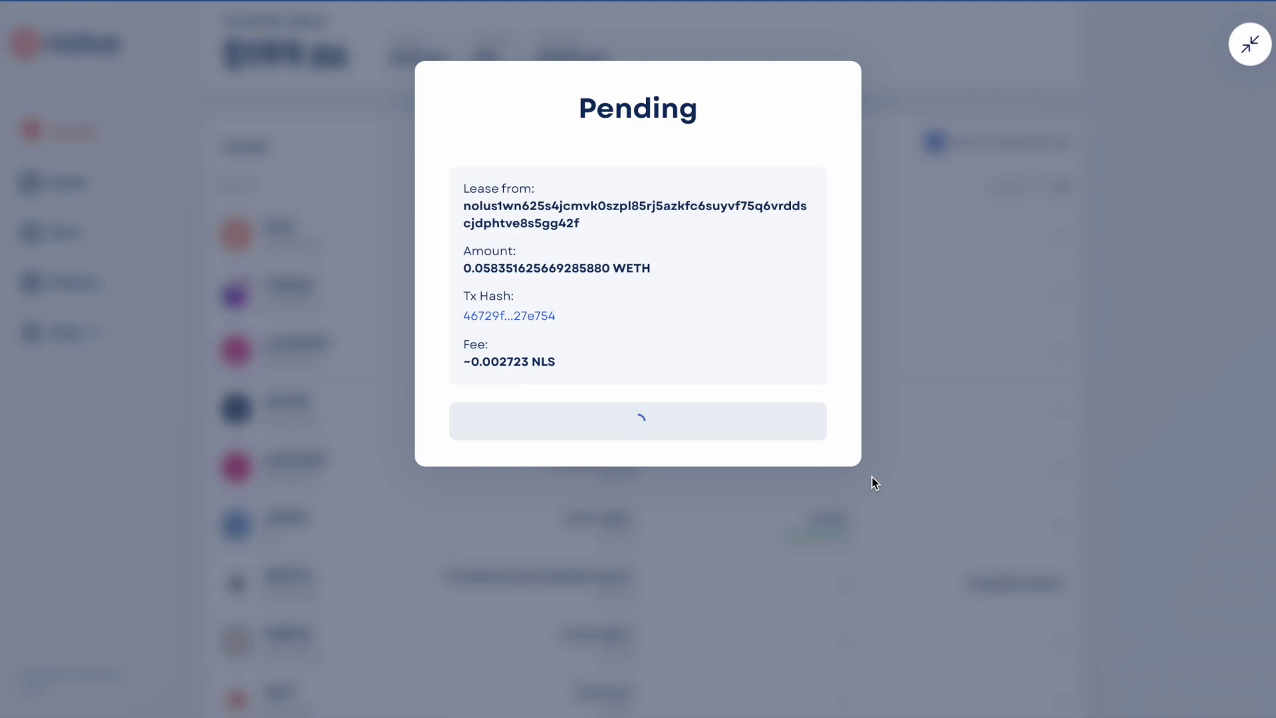
left_click(768, 472)
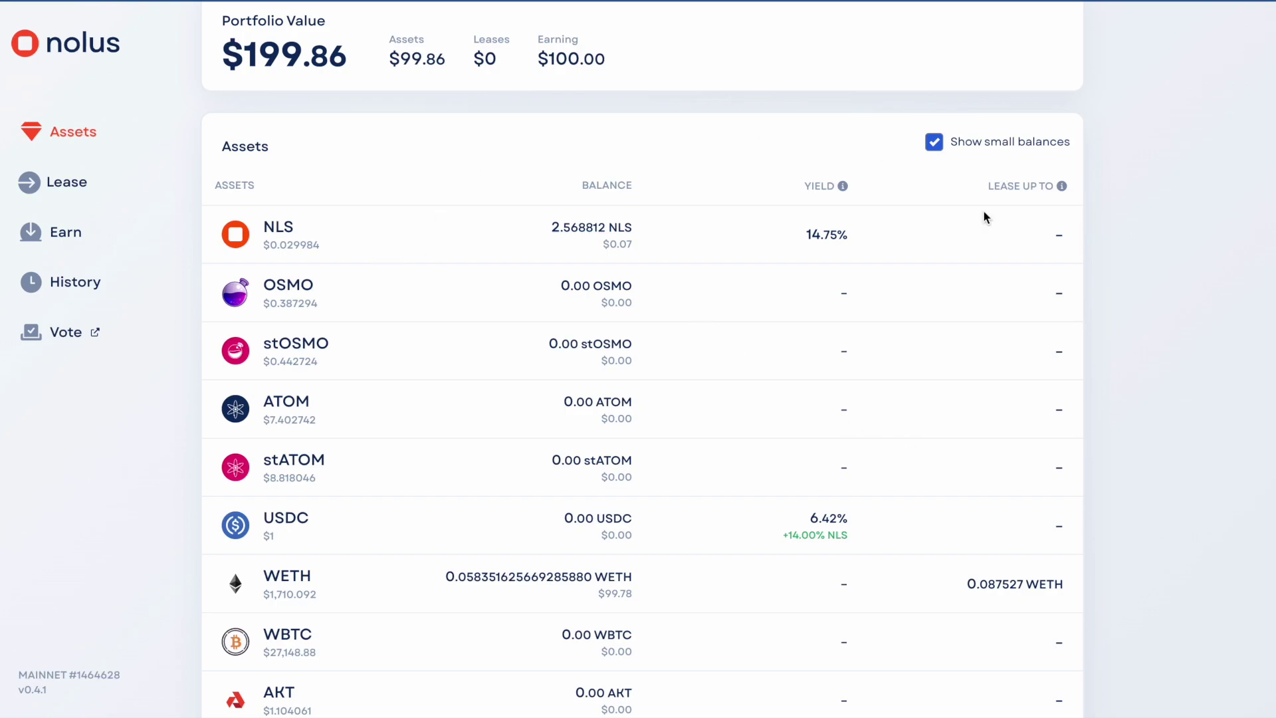
scroll(328, 155, "up", 3)
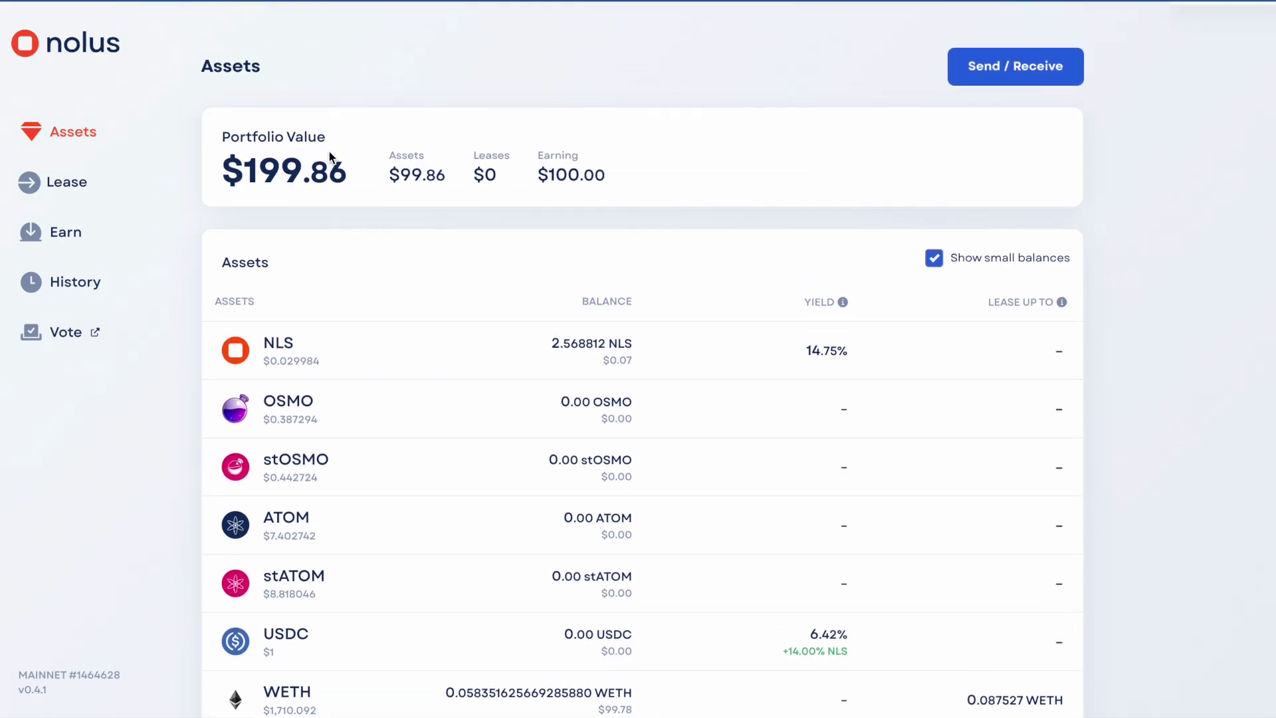
left_click(63, 179)
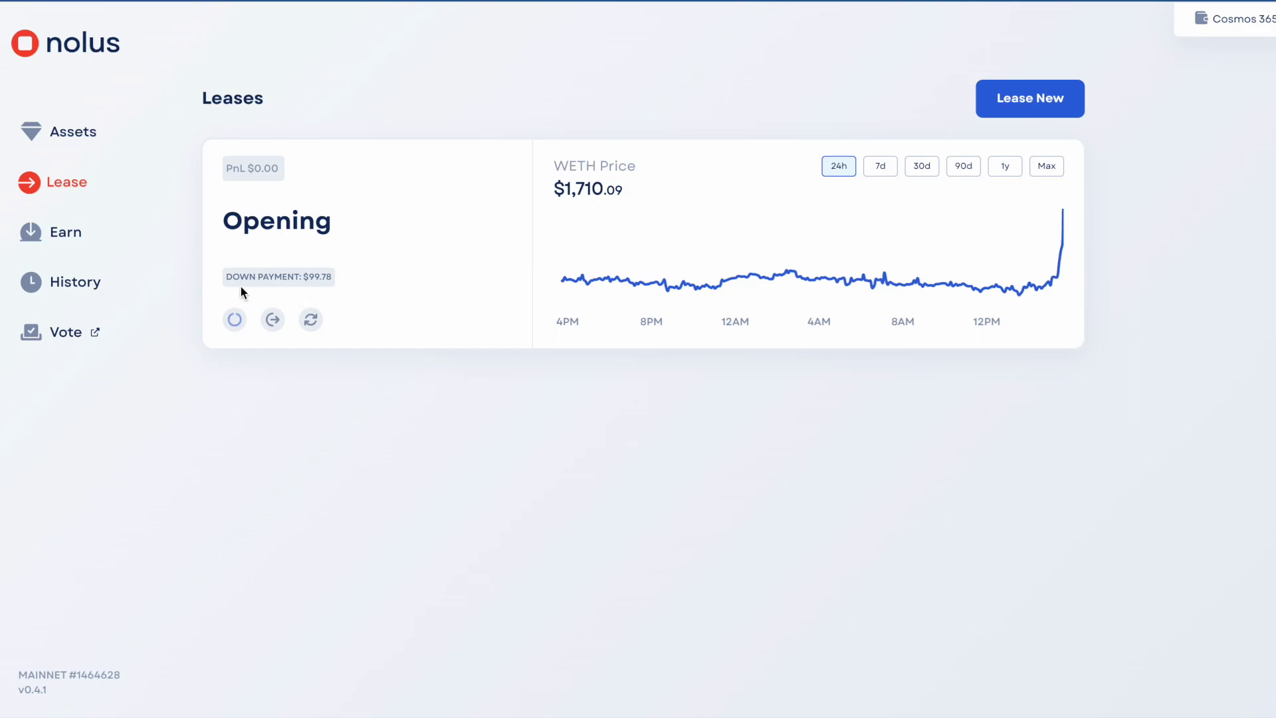
Step: Review the new WETH lease in Opening status with its $99.78 down payment
mouse_move(235, 325)
mouse_move(309, 329)
Step: Check the Assets overview, then the Earn page showing 100 USDC supplied at 6.42%
left_click(88, 132)
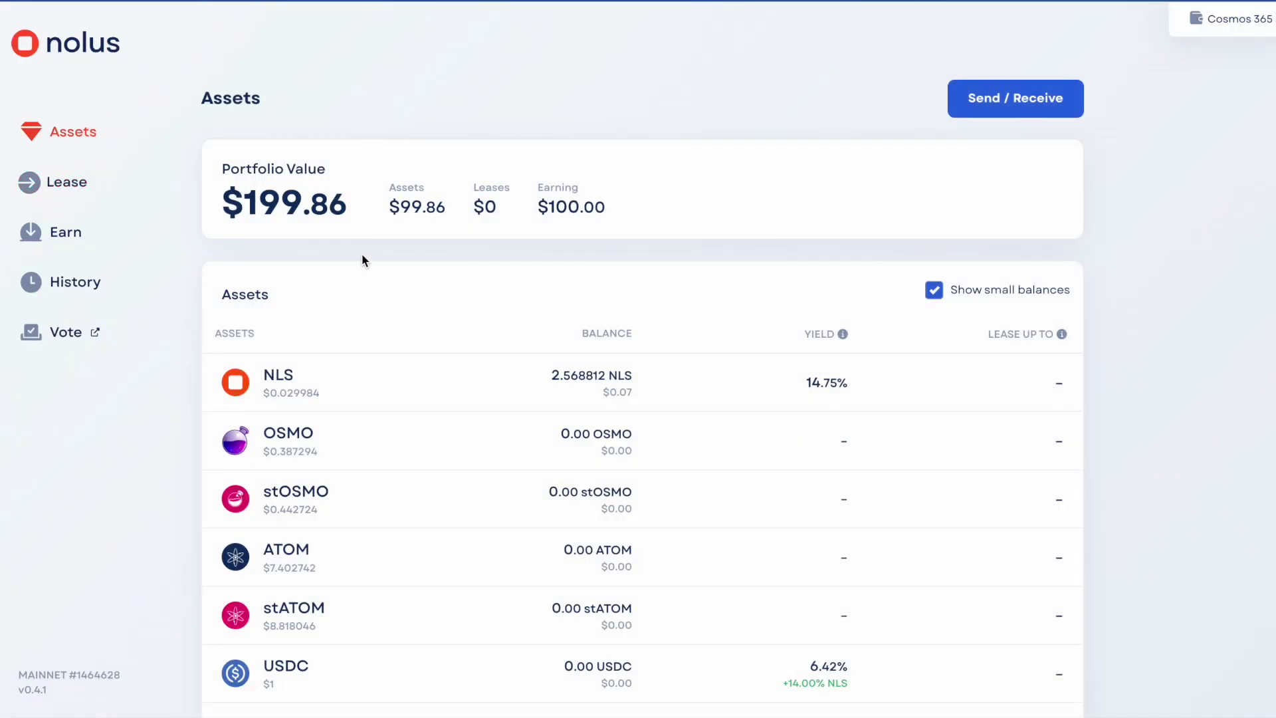
scroll(380, 429, "down", 2)
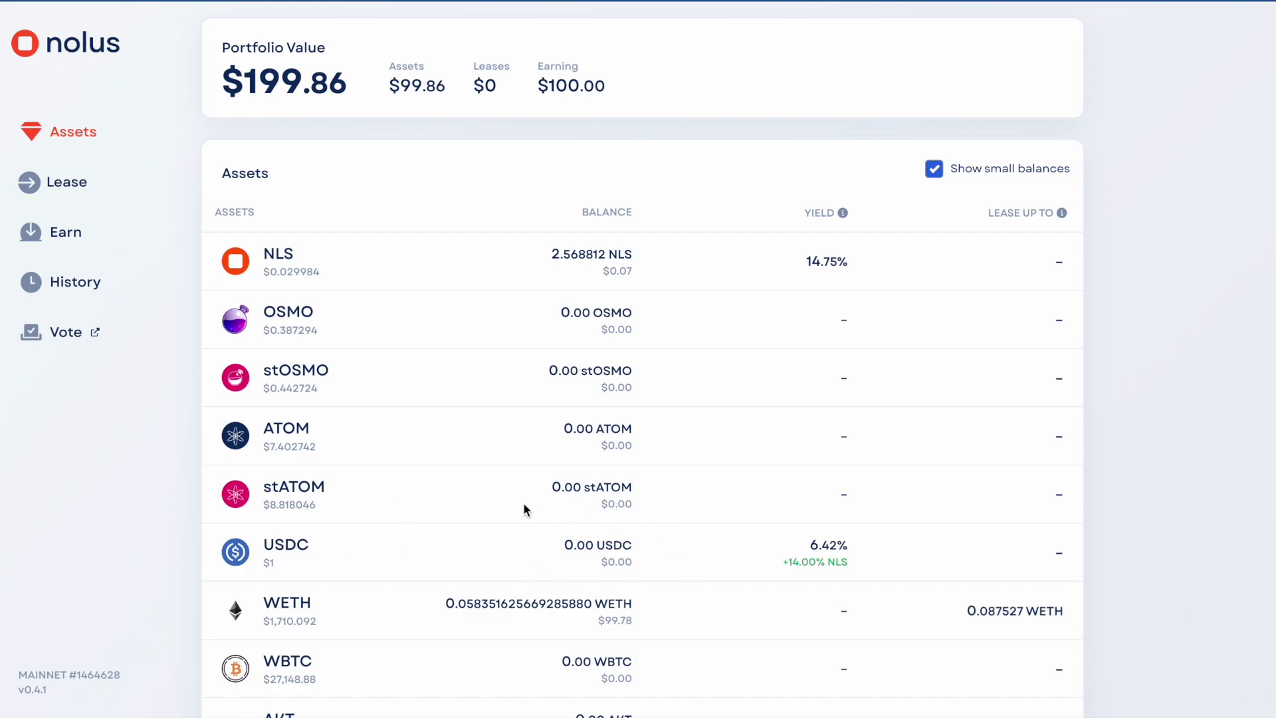
left_click(66, 232)
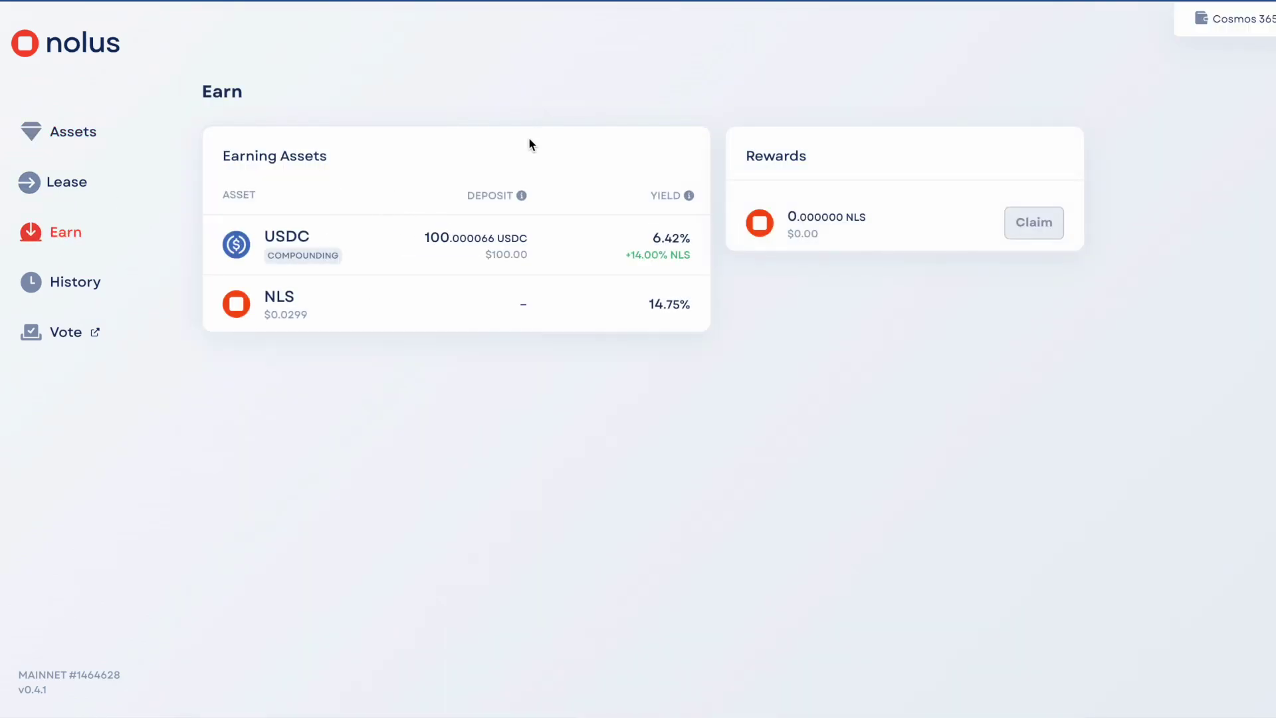
left_click(493, 150)
Step: Compare the WETH lease and Earn deposits, then bring up Repay for the $100.306407 debt
left_click(75, 181)
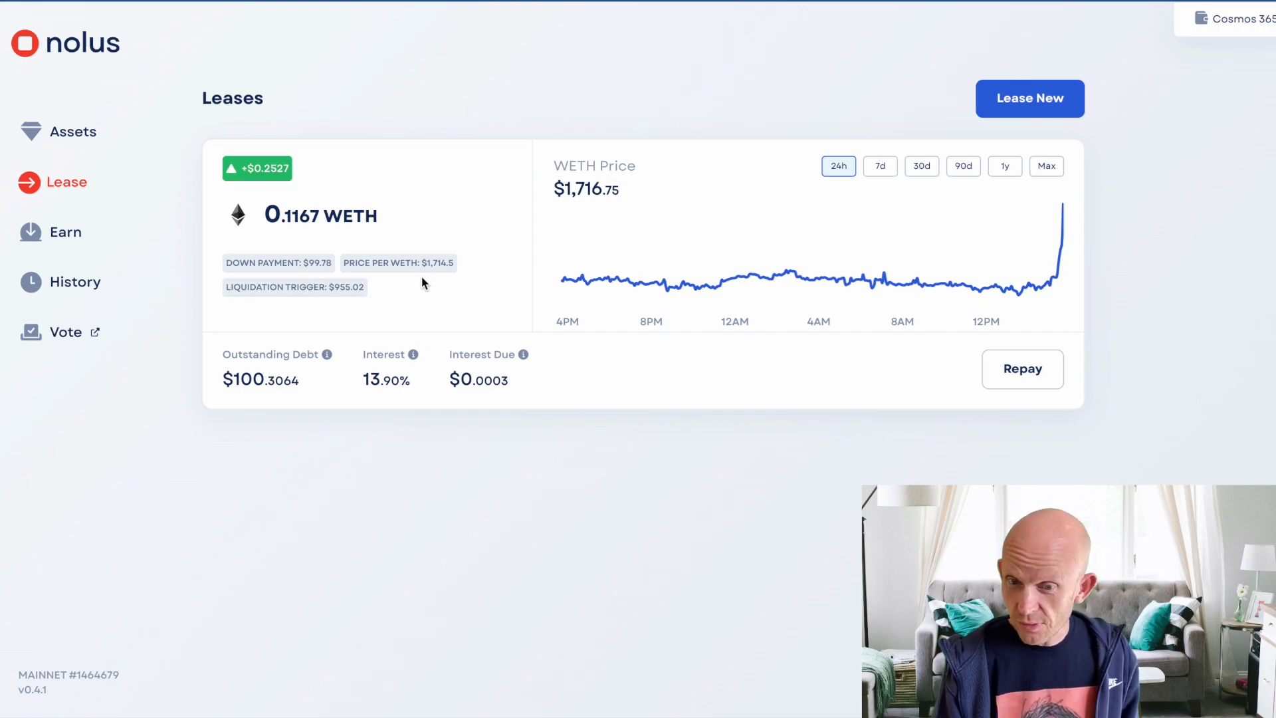
left_click(78, 234)
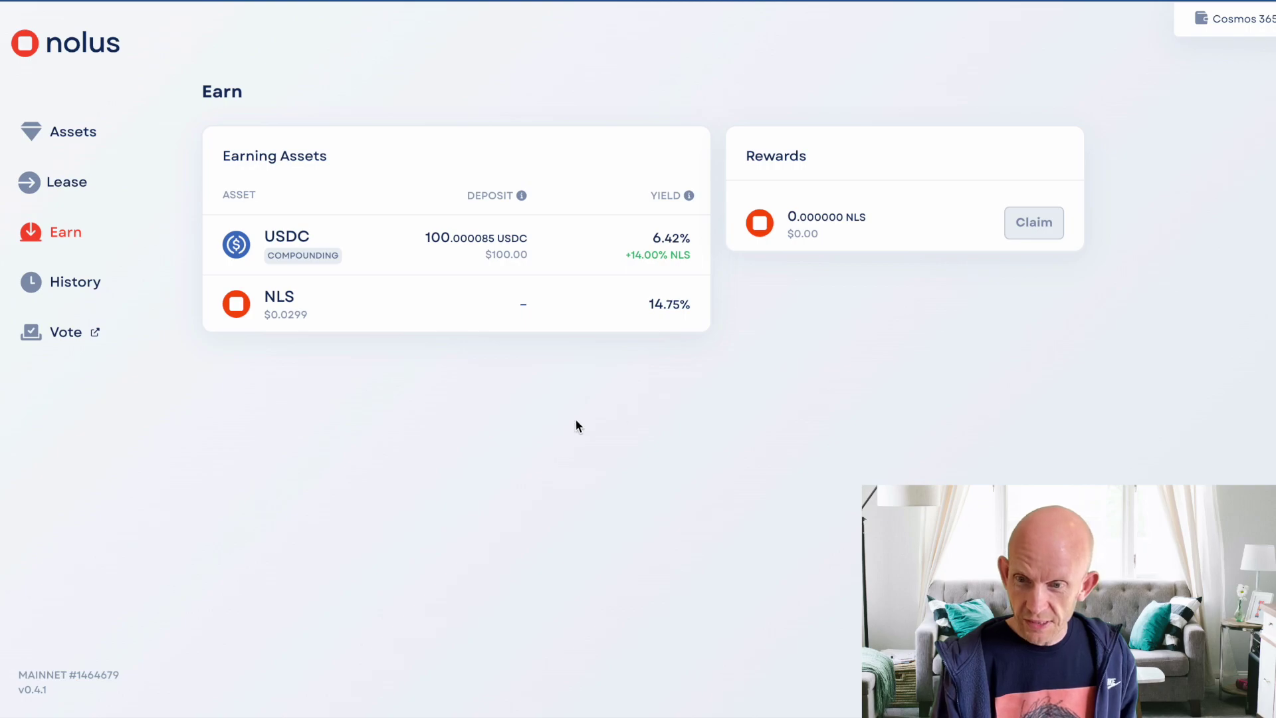
left_click(83, 181)
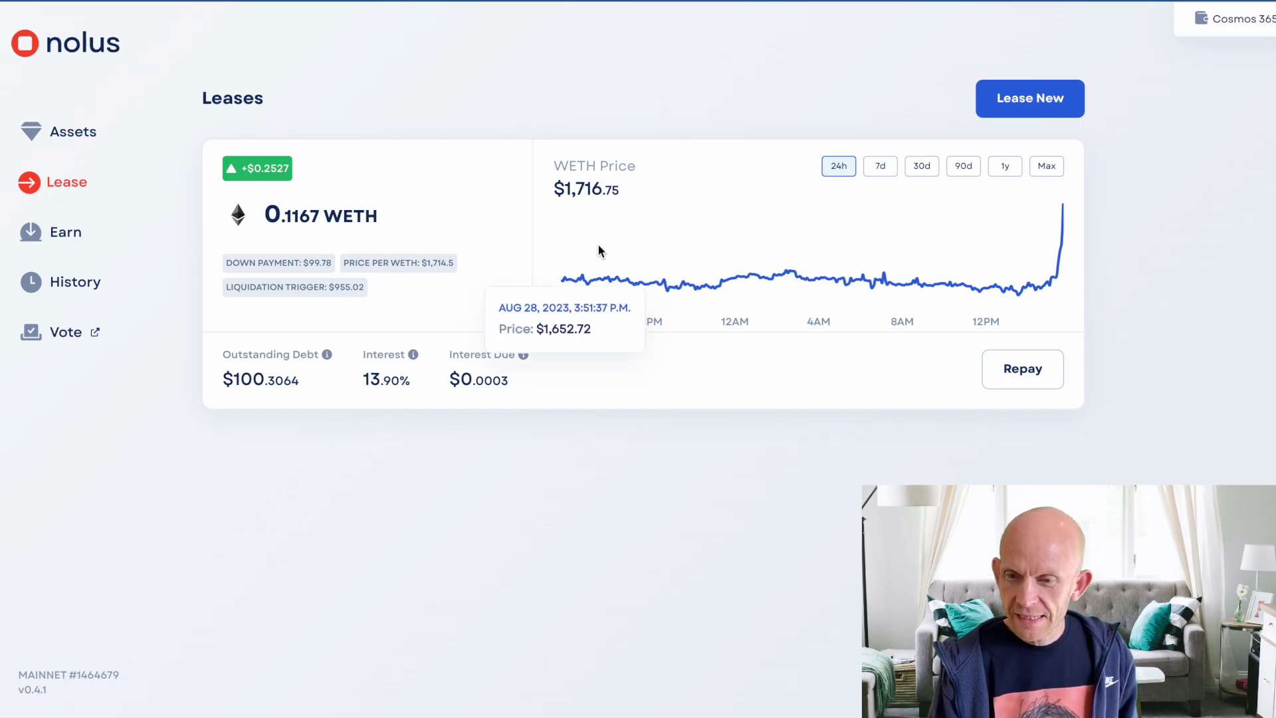
left_click(1037, 372)
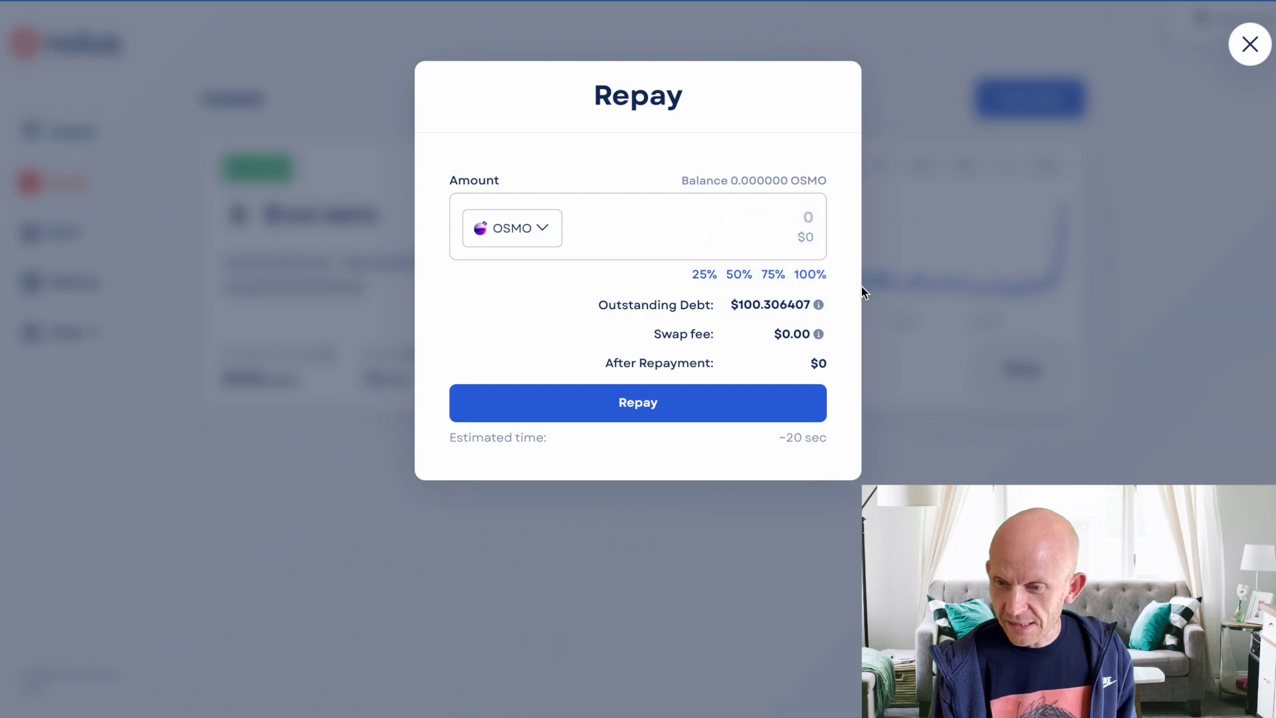
Step: Close the Repay form without repaying the WETH lease
mouse_move(820, 307)
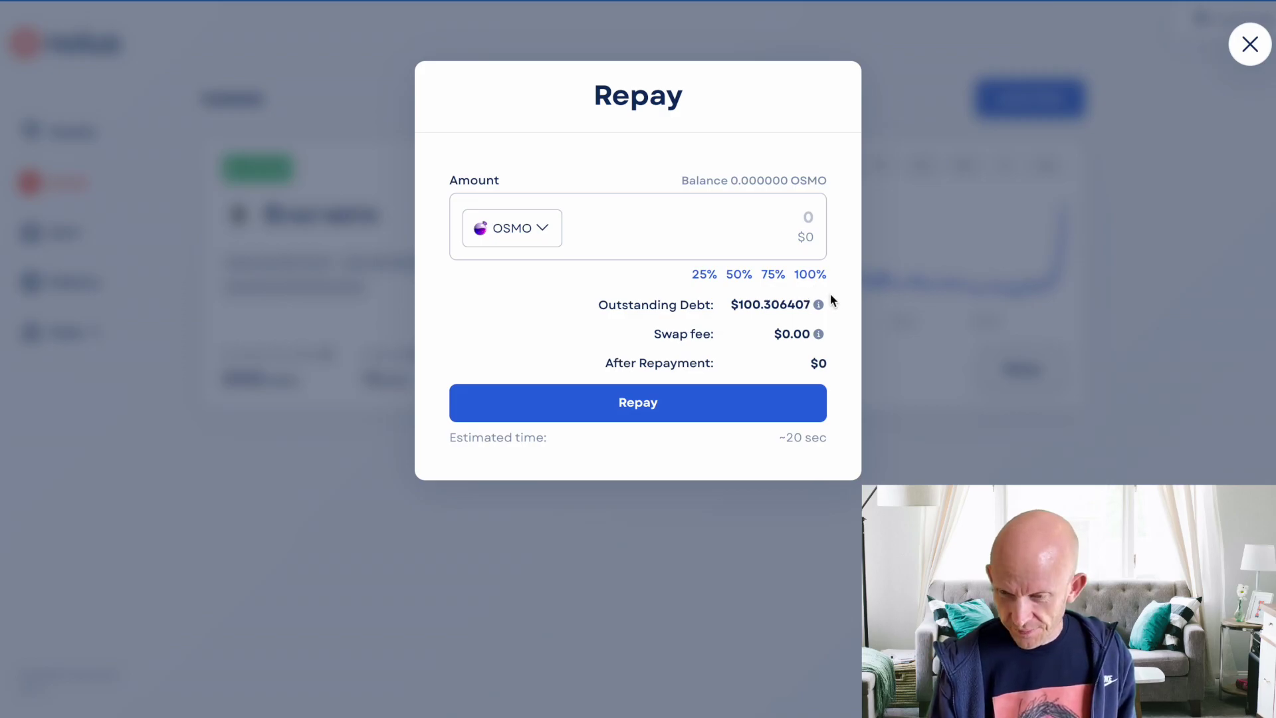
left_click(1243, 45)
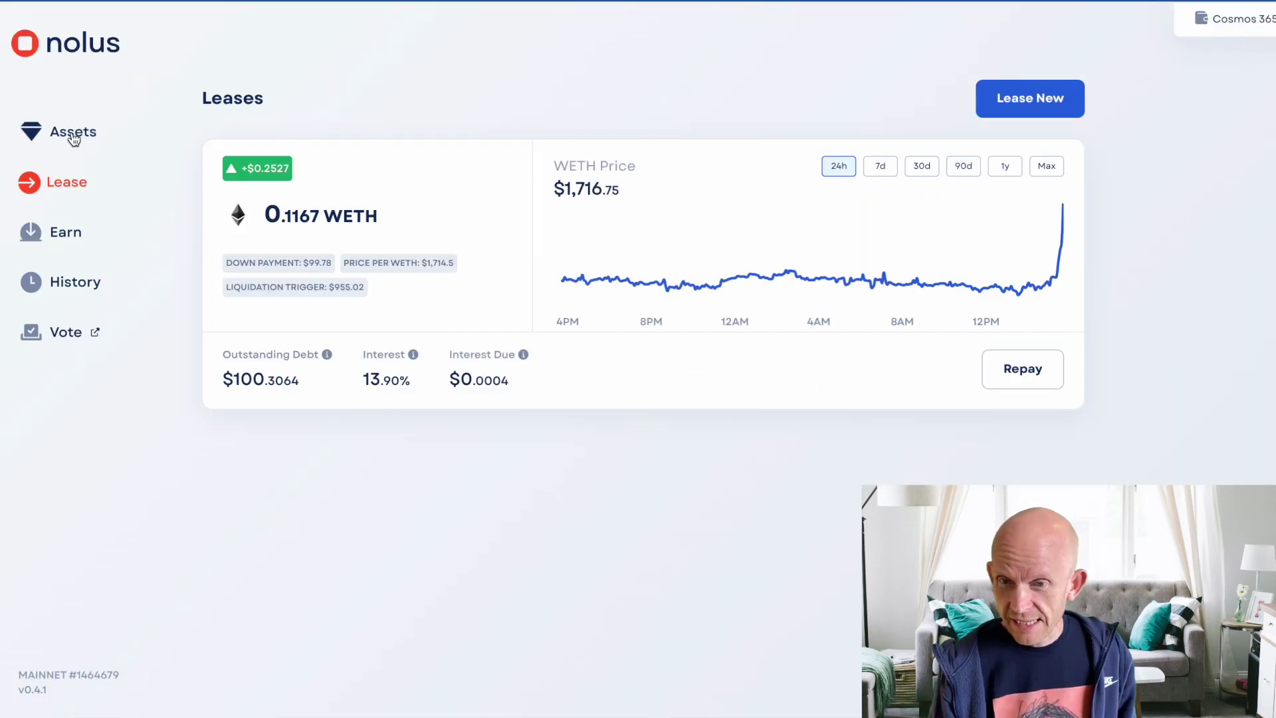
Step: Review Earn deposits and the $301.04 portfolio, then return to the Leases overview
left_click(65, 232)
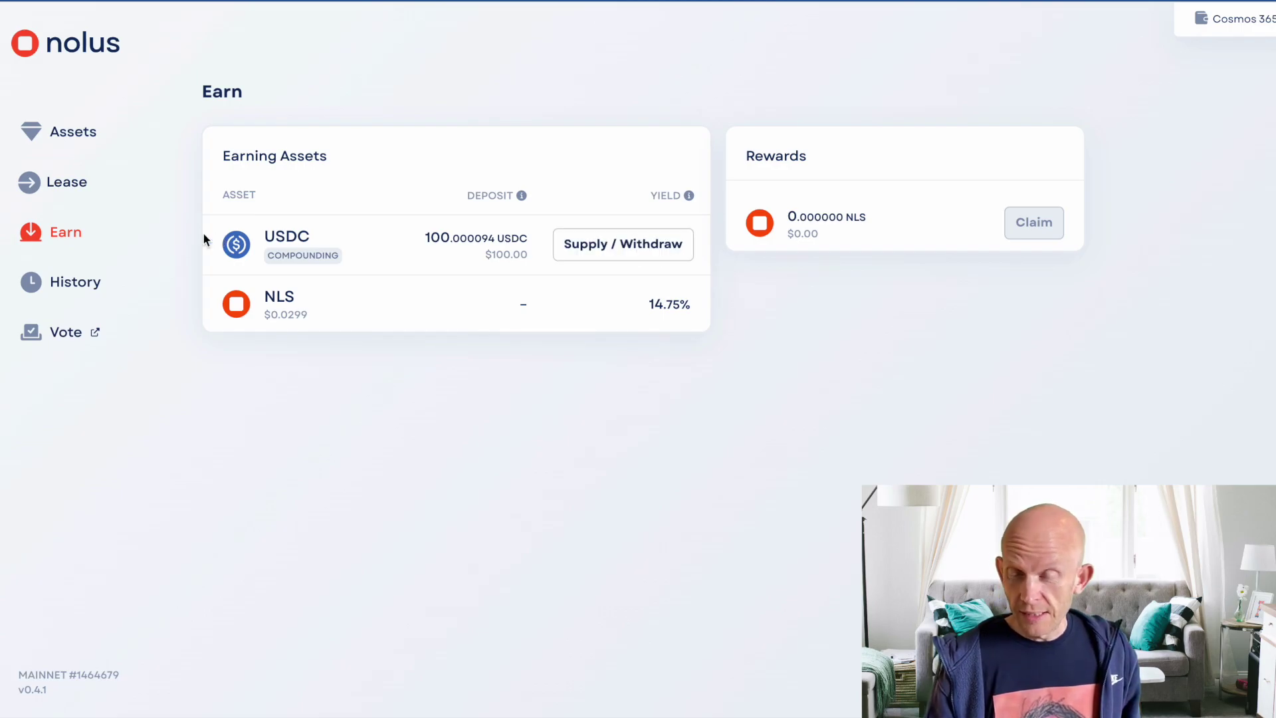
left_click(76, 132)
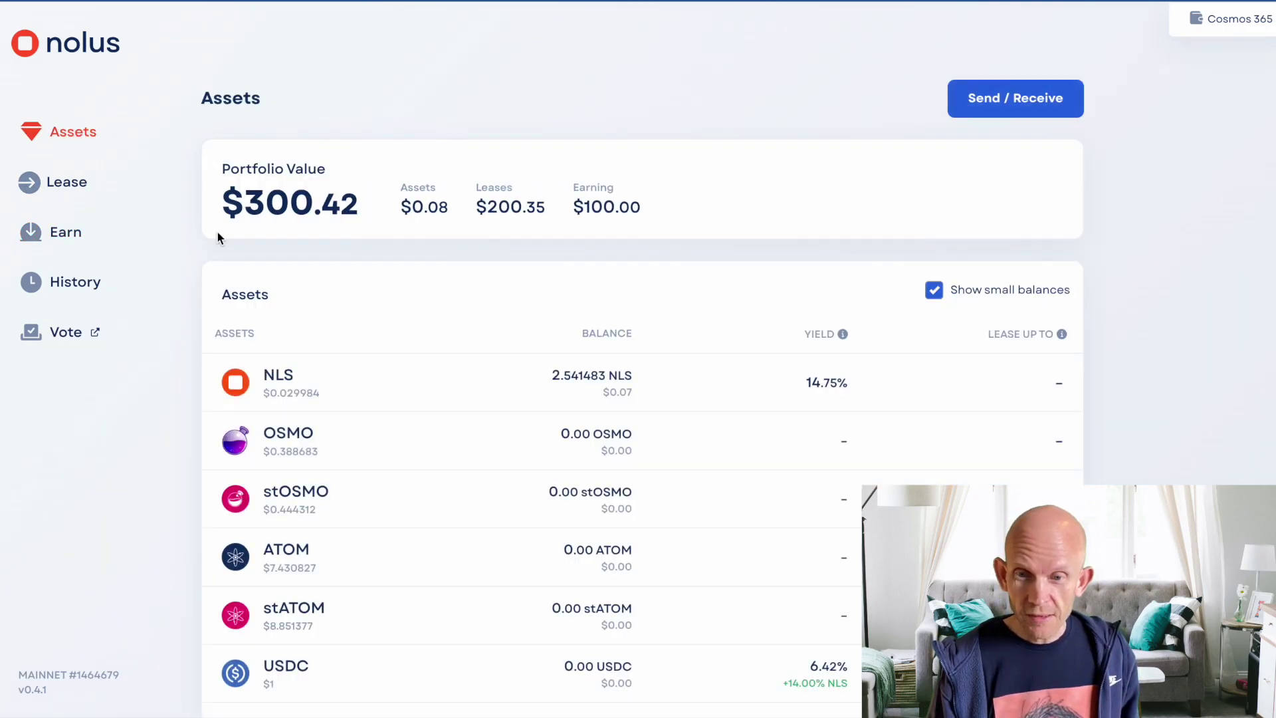
scroll(187, 424, "down", 5)
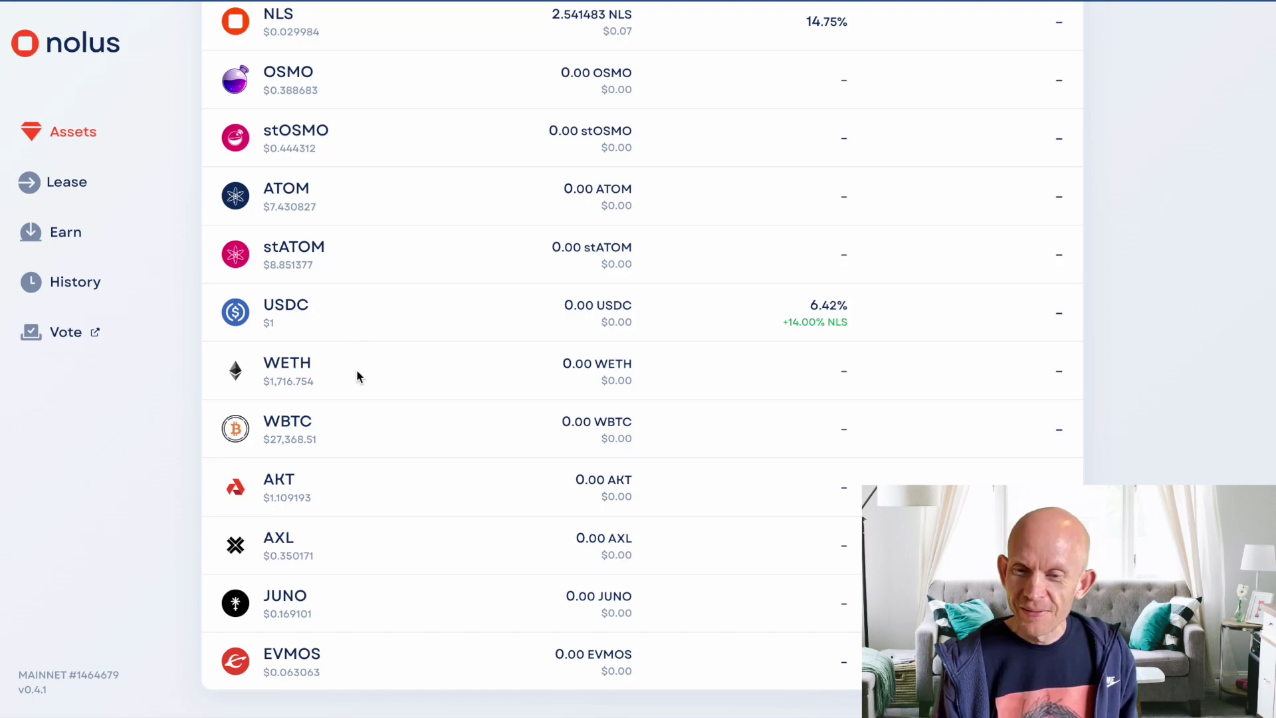
scroll(356, 369, "up", 5)
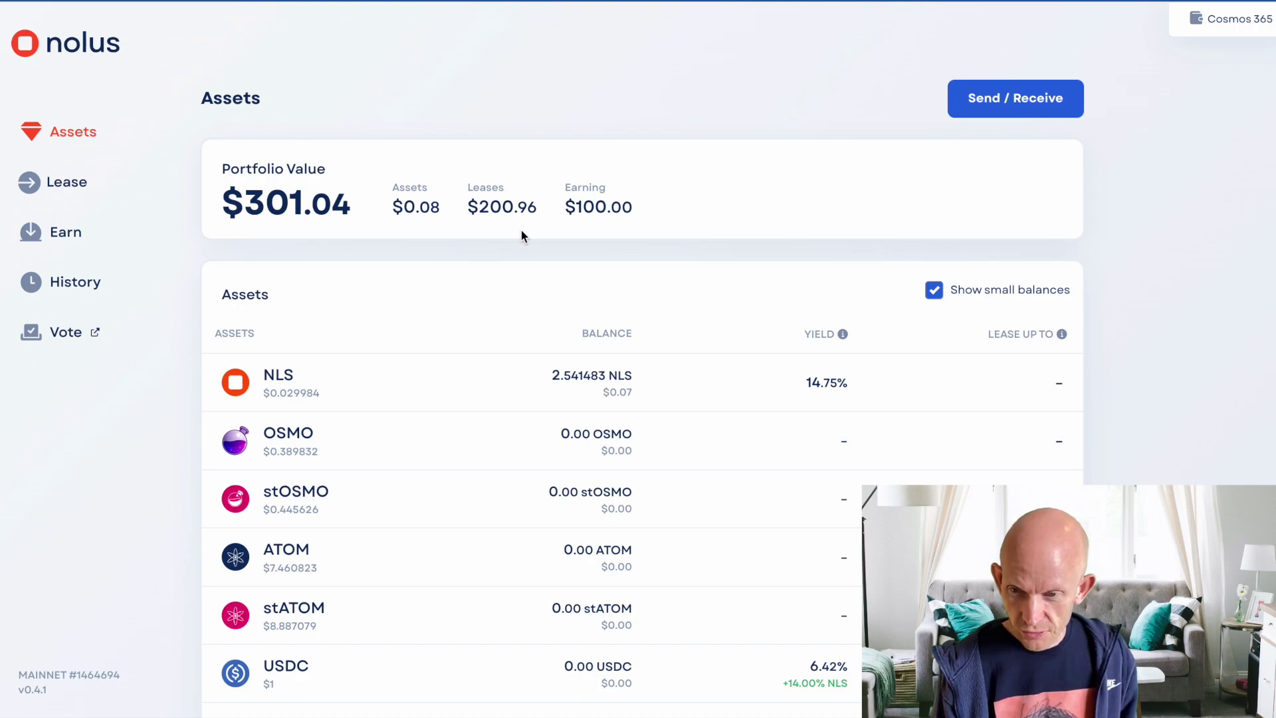
left_click(69, 185)
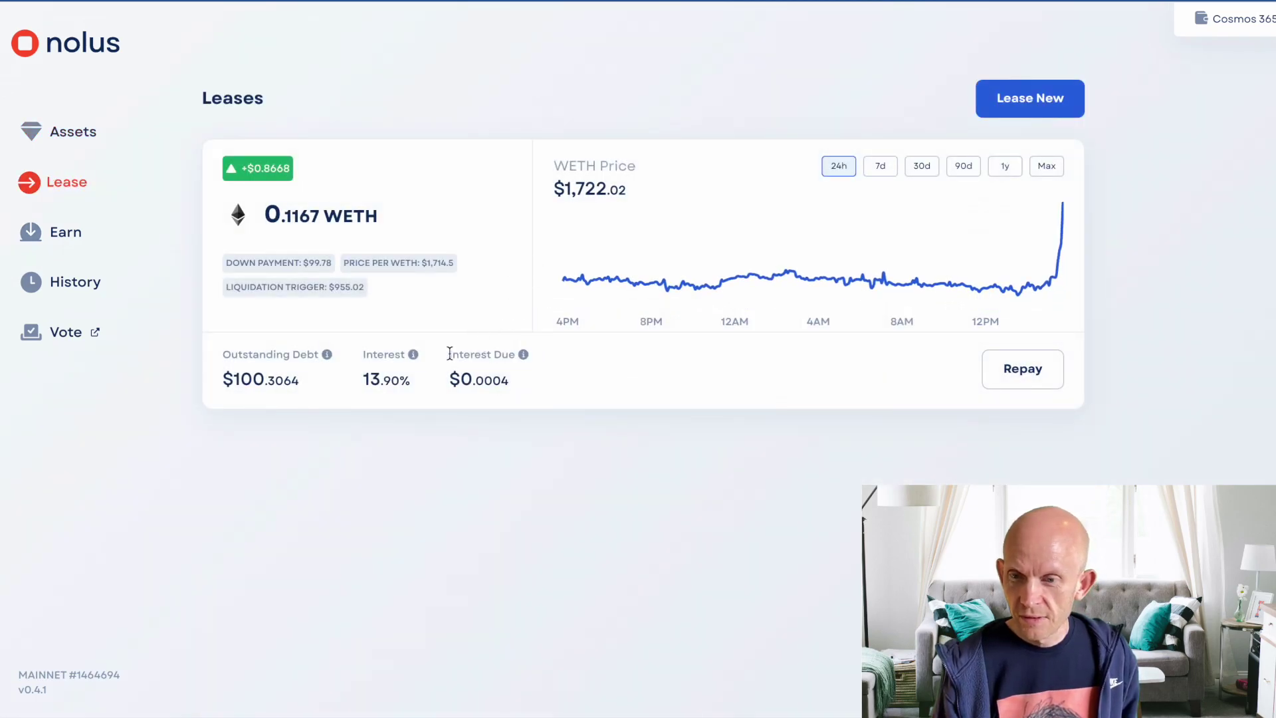
Step: Reopen the WETH lease's Repay dialog, showing $100.306449 outstanding debt
left_click(1046, 368)
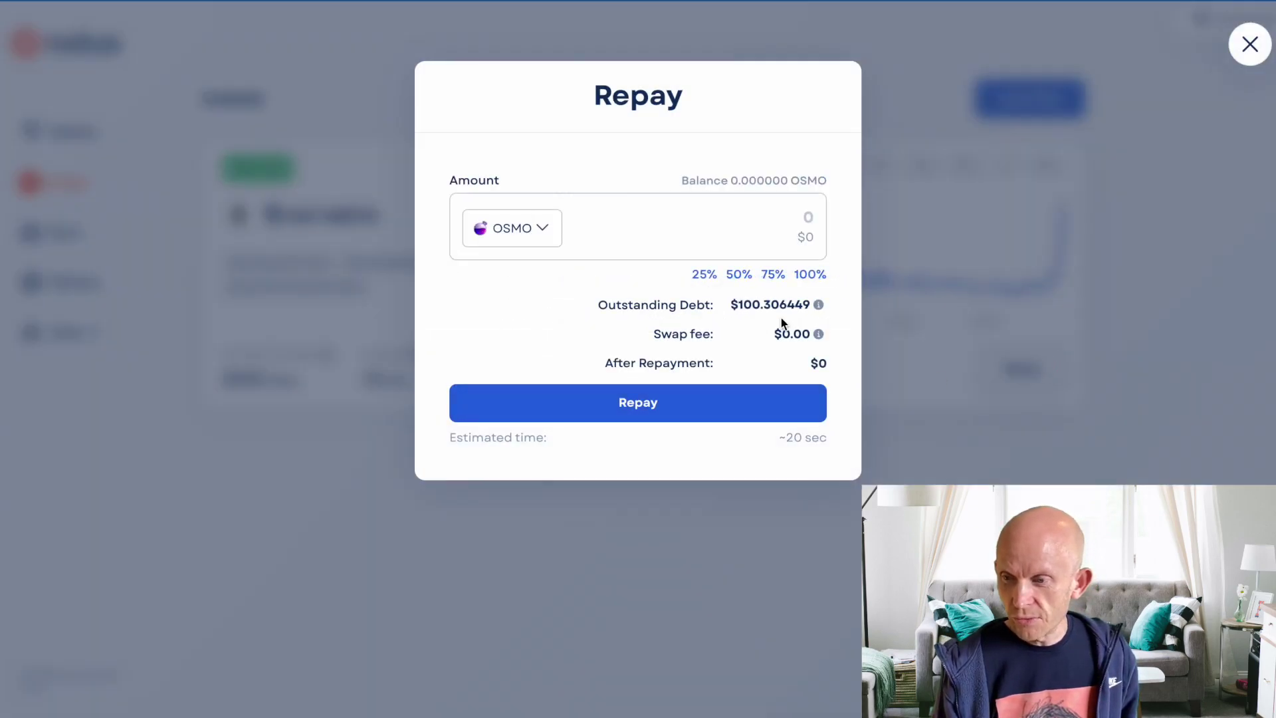